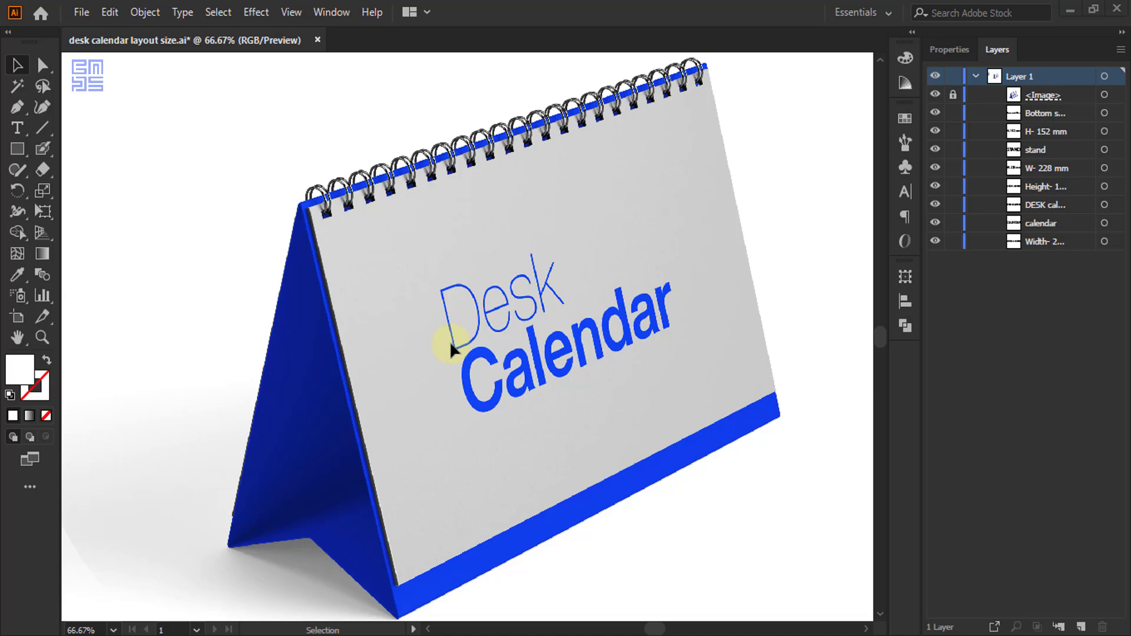
- Examine the desk calendar mockup and the width and height listed under CALENDAR
scroll(610, 264, "down", 2)
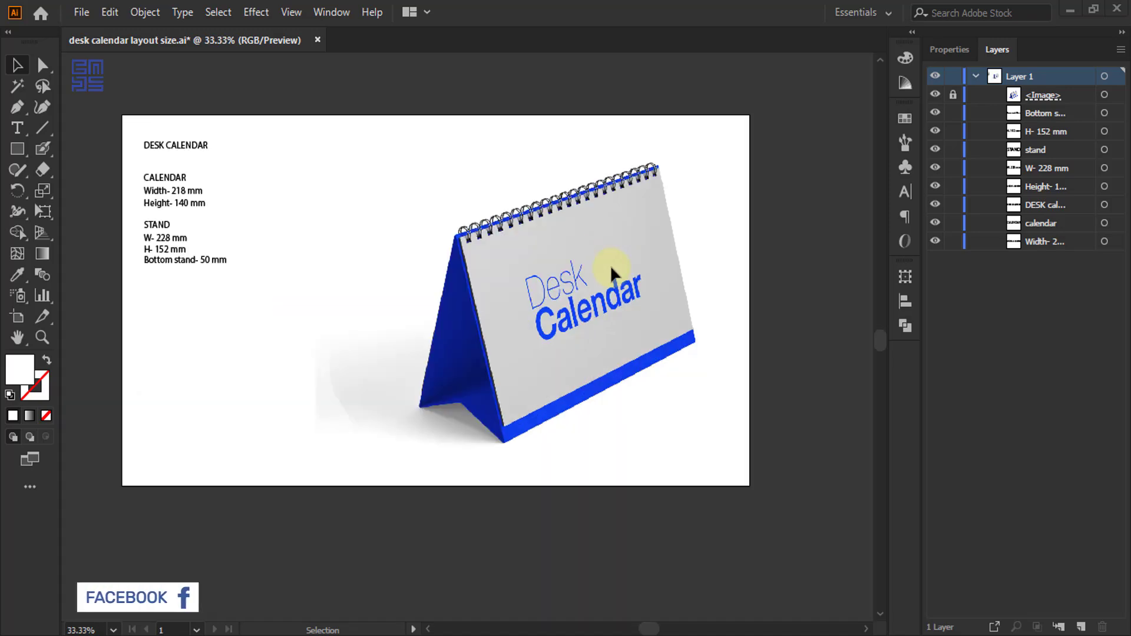
scroll(119, 155, "up", 2)
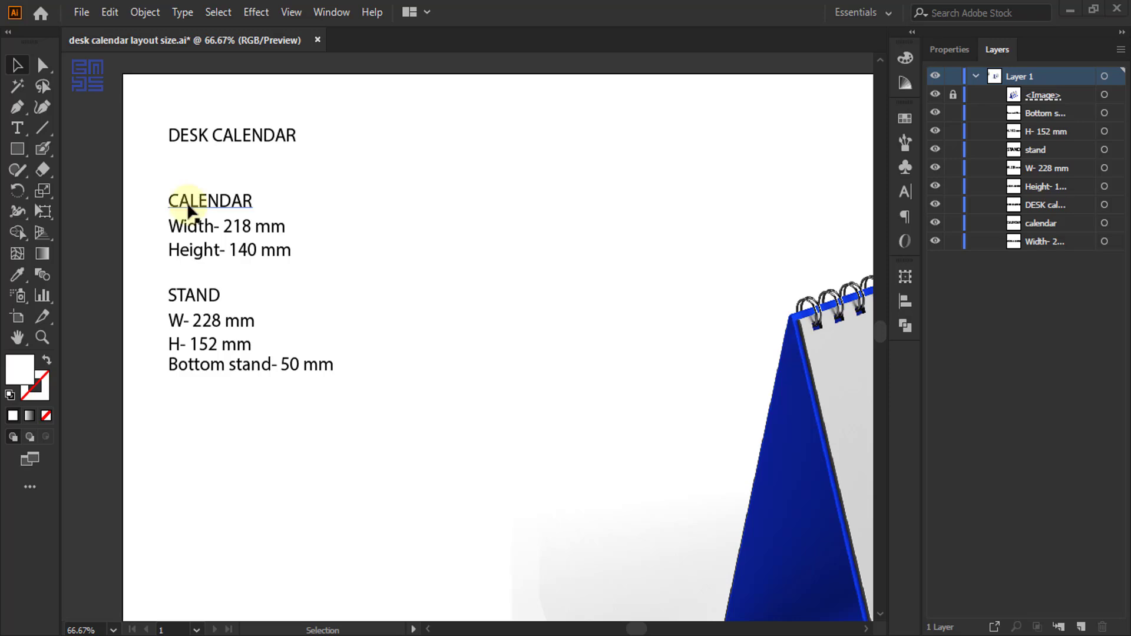
scroll(233, 205, "down", 2)
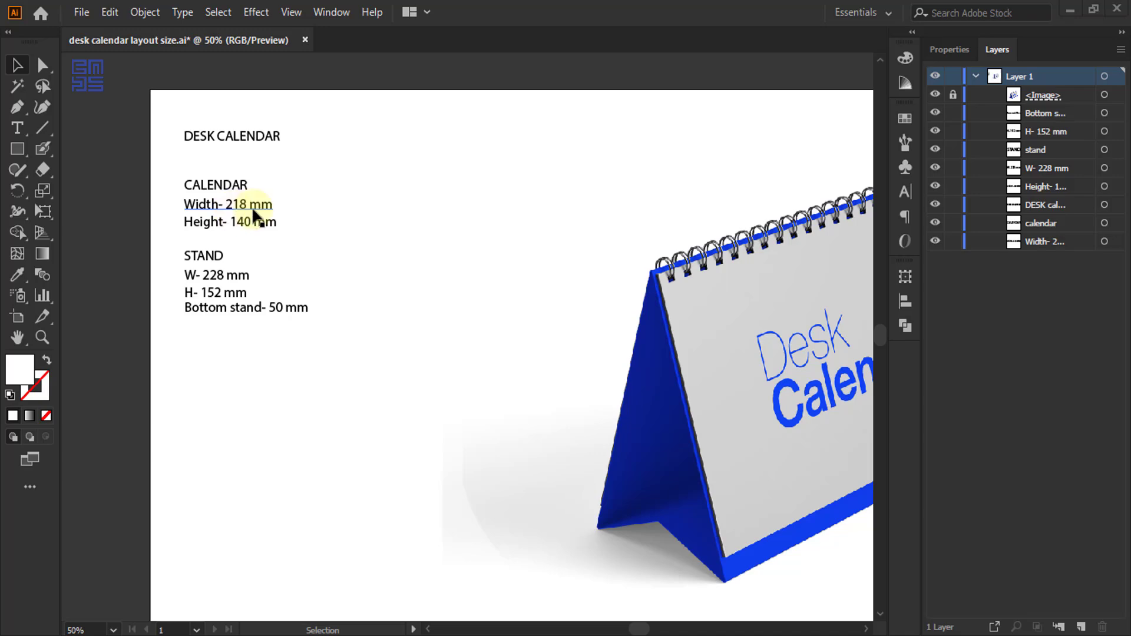
scroll(543, 255, "down", 1)
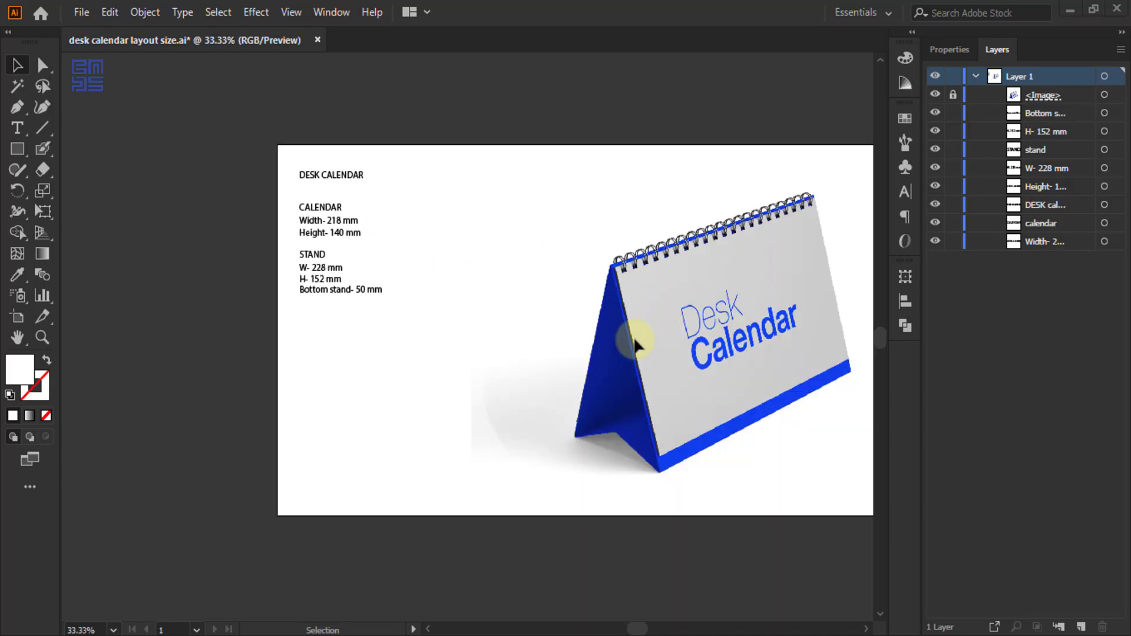
scroll(355, 228, "up", 2)
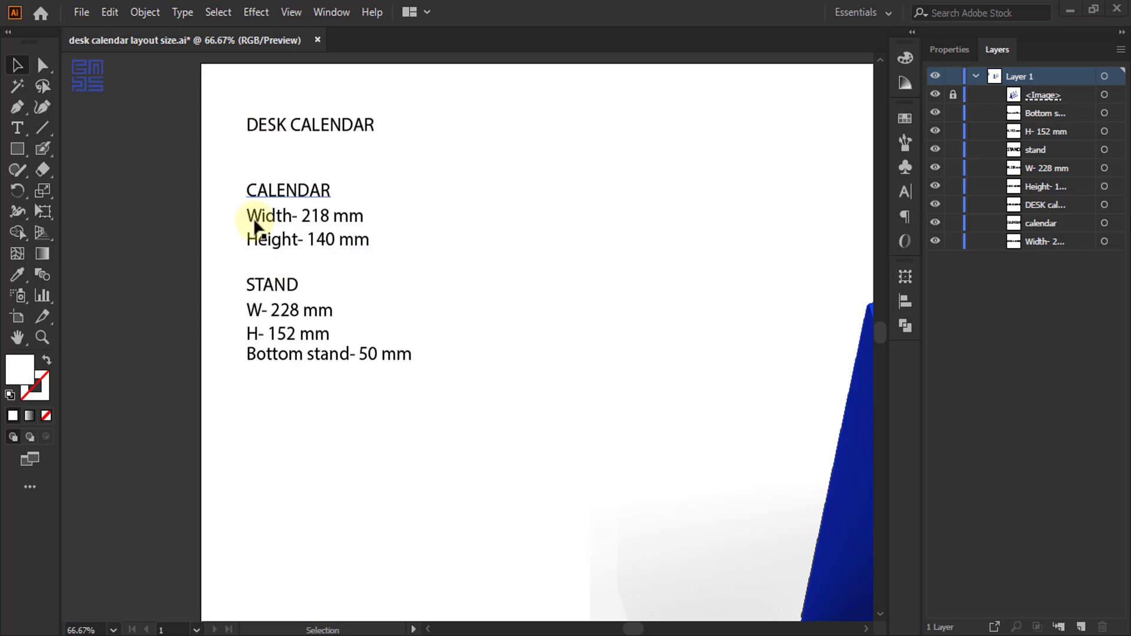
key("ctrl+1")
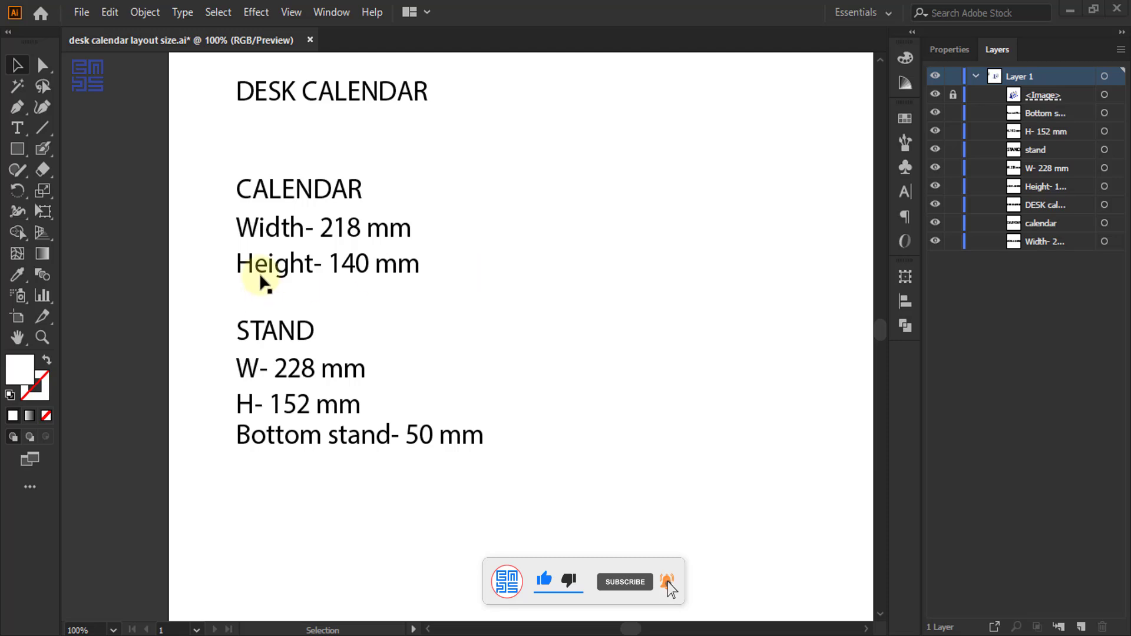
scroll(277, 383, "down", 1)
scroll(219, 306, "down", 1)
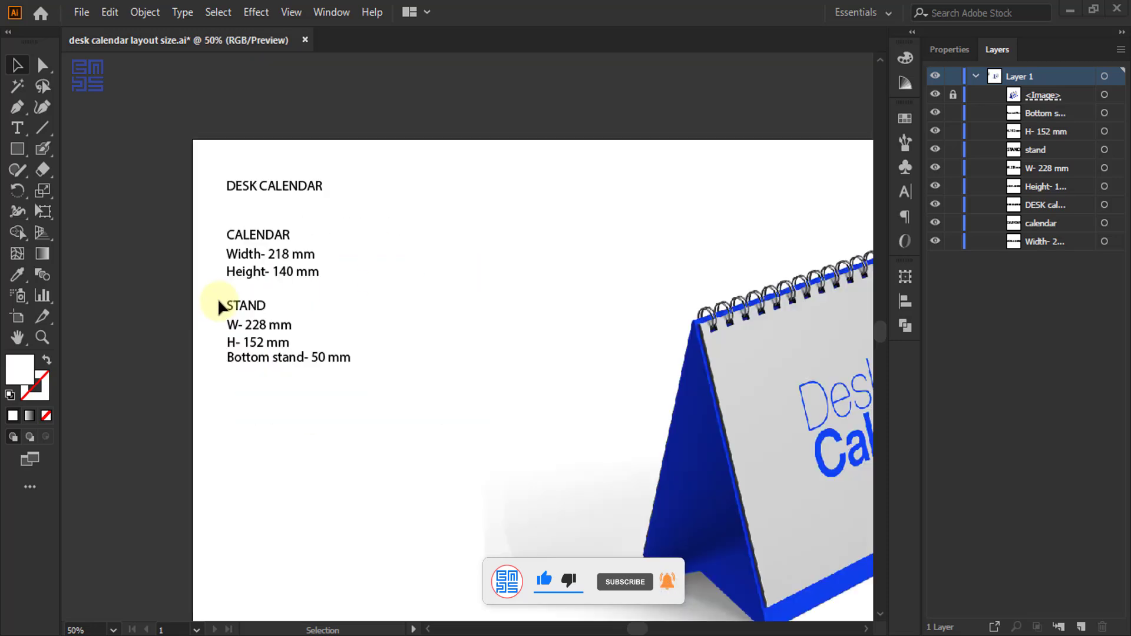
- Examine the listed STAND width, height and bottom stand sizes against the stand in the mockup
scroll(383, 318, "down", 1)
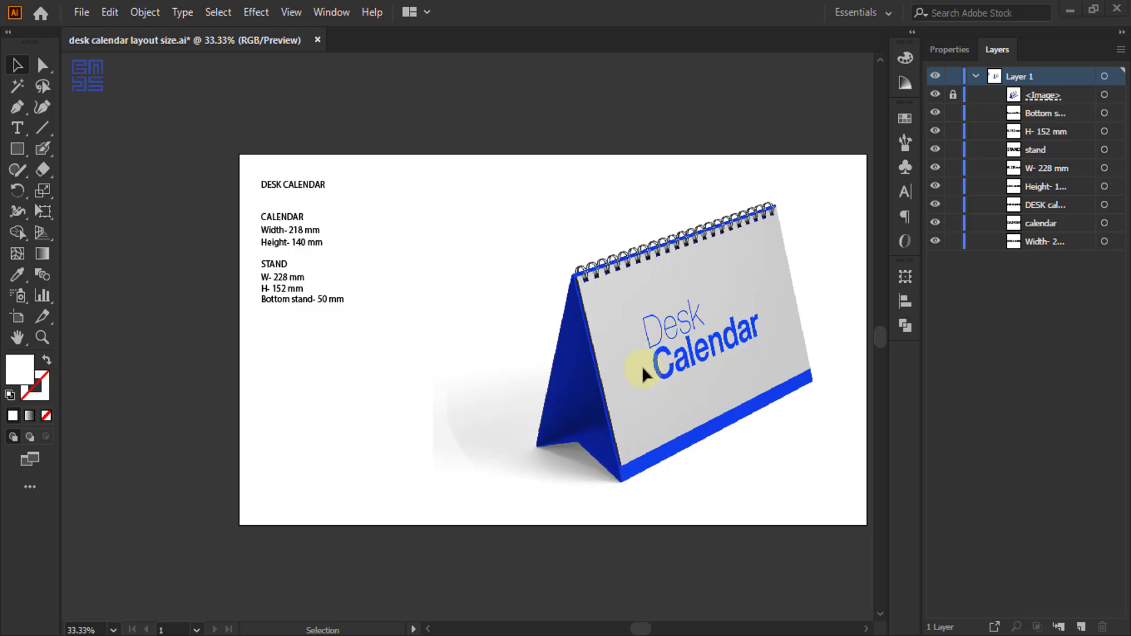
scroll(266, 268, "up", 3)
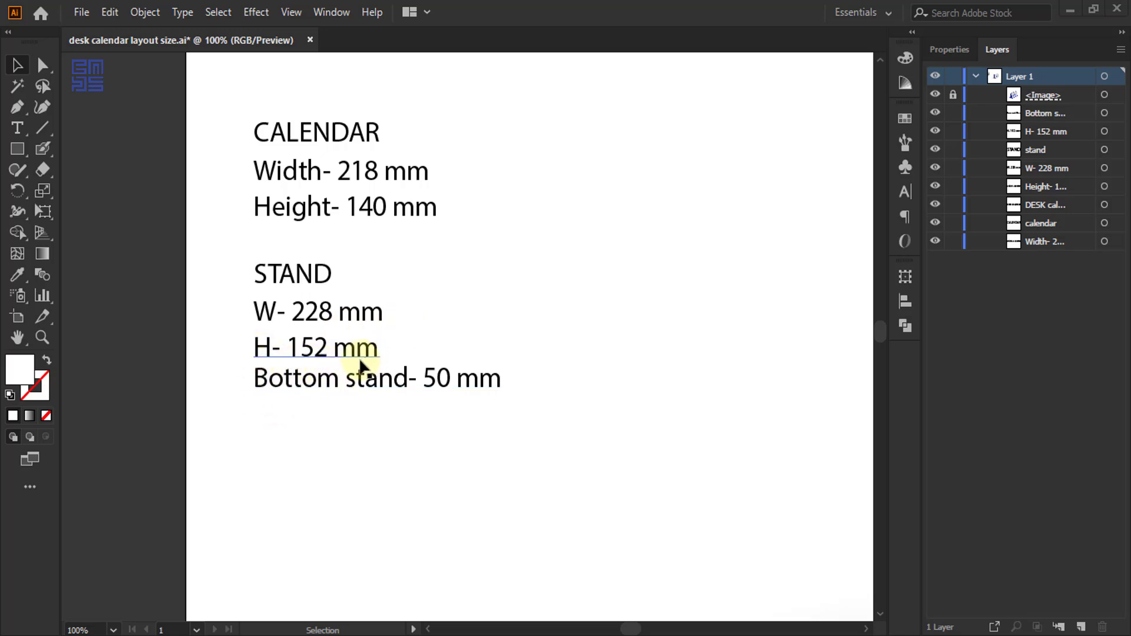
scroll(241, 313, "down", 3)
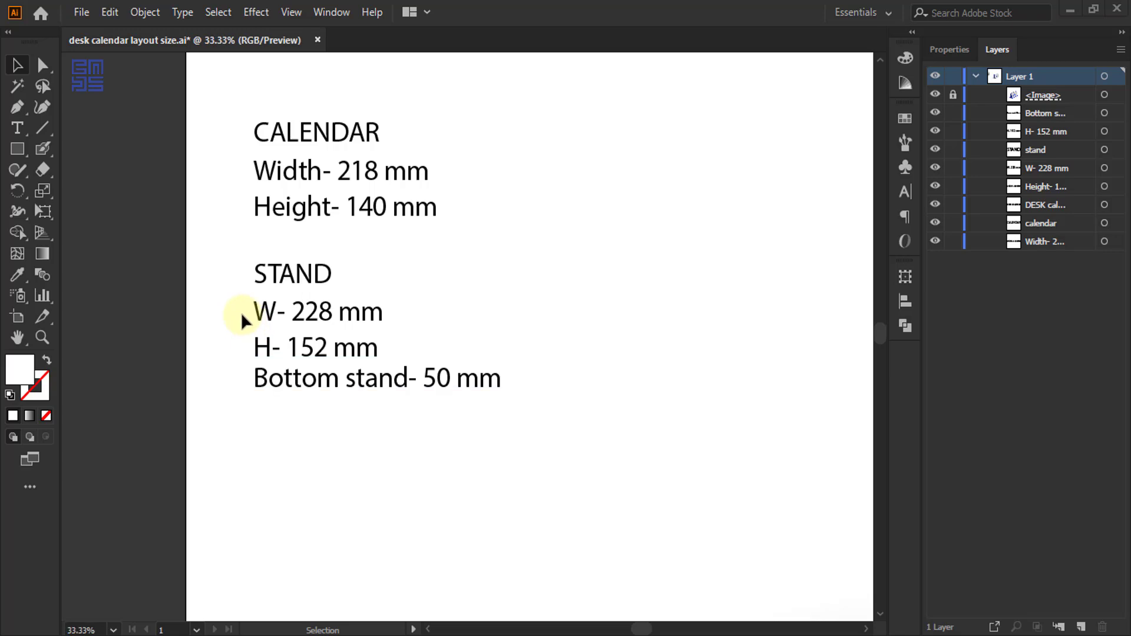
scroll(602, 522, "up", 2)
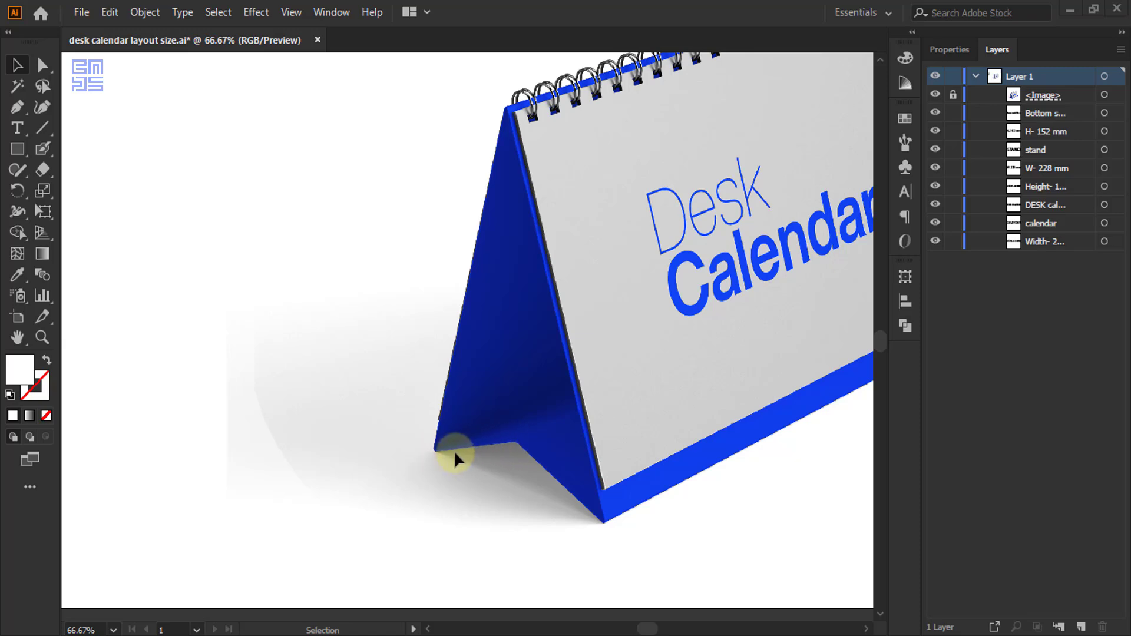
scroll(630, 454, "down", 2)
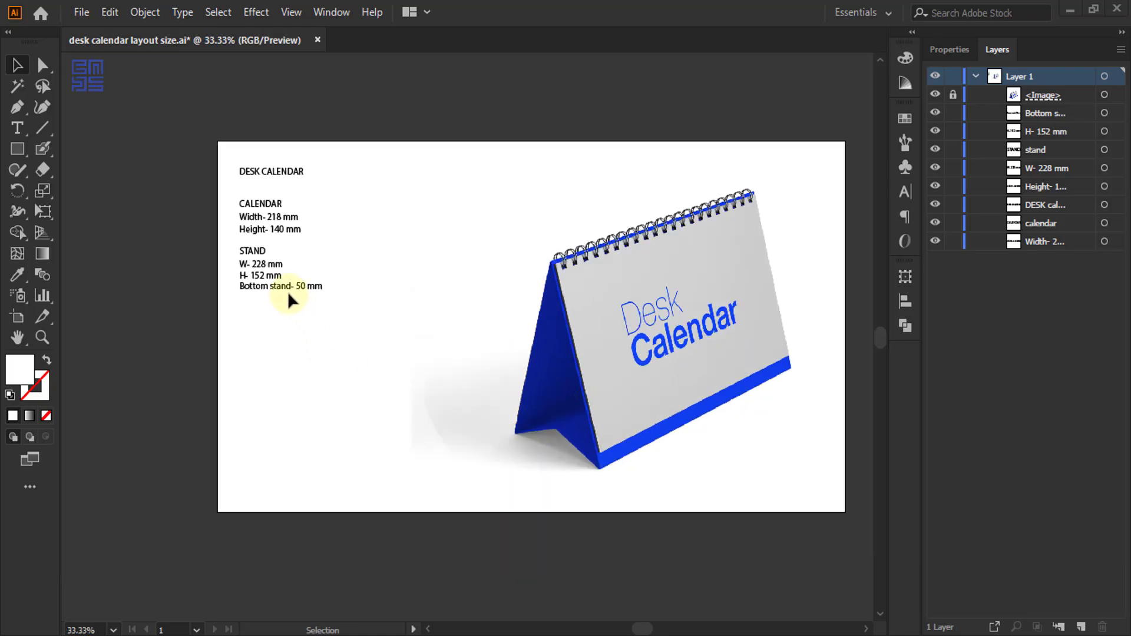
scroll(287, 291, "up", 2)
scroll(223, 253, "down", 1)
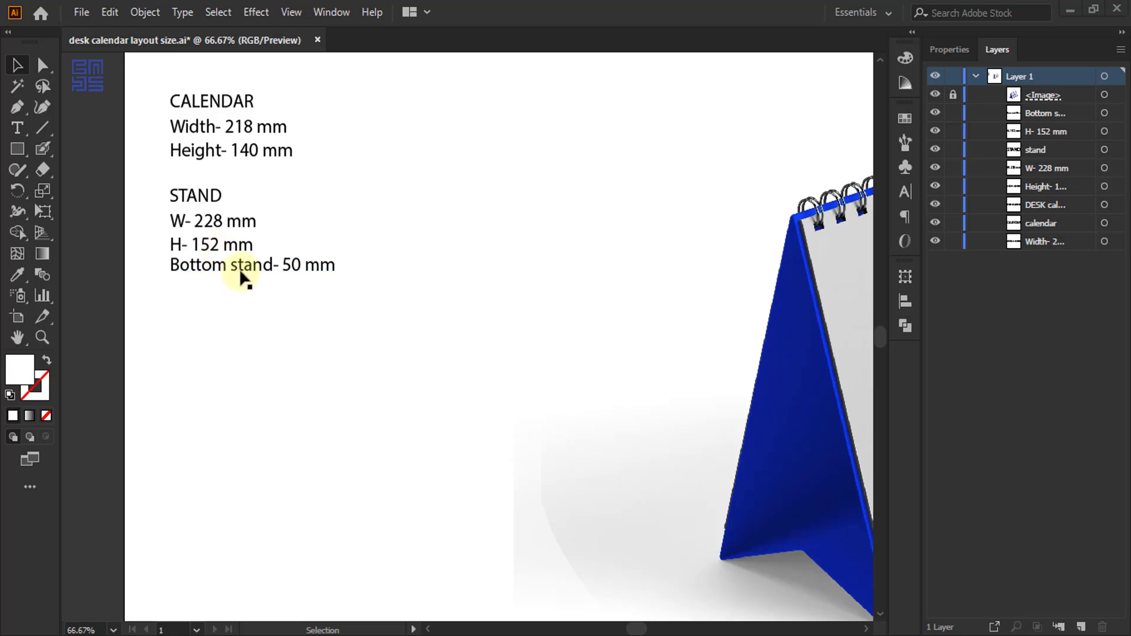
scroll(242, 280, "down", 1)
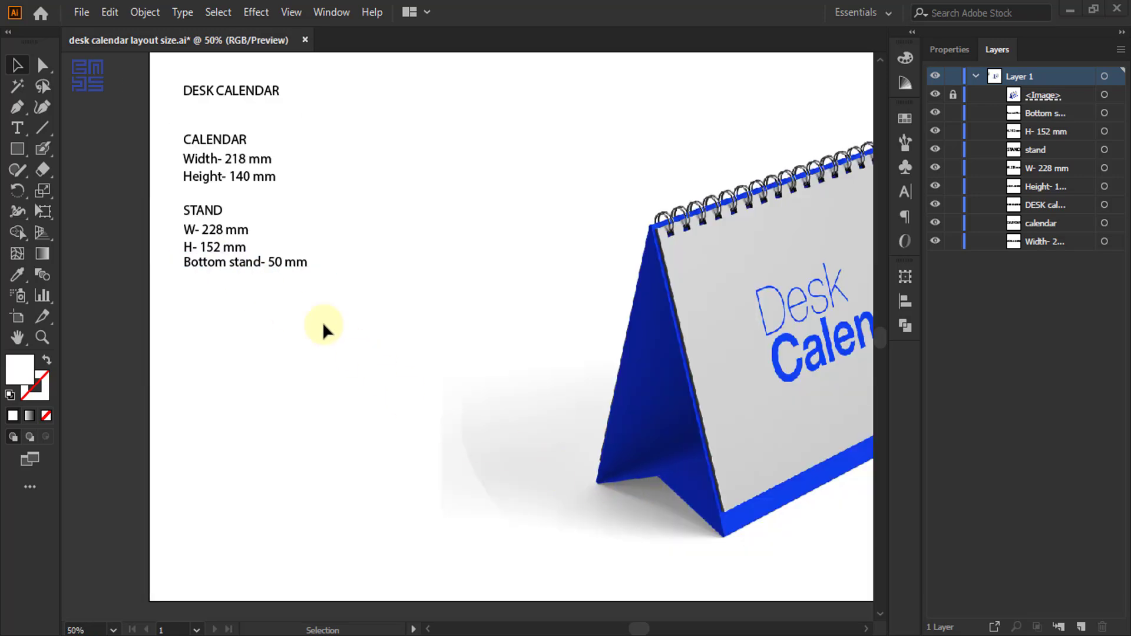
scroll(190, 142, "up", 1)
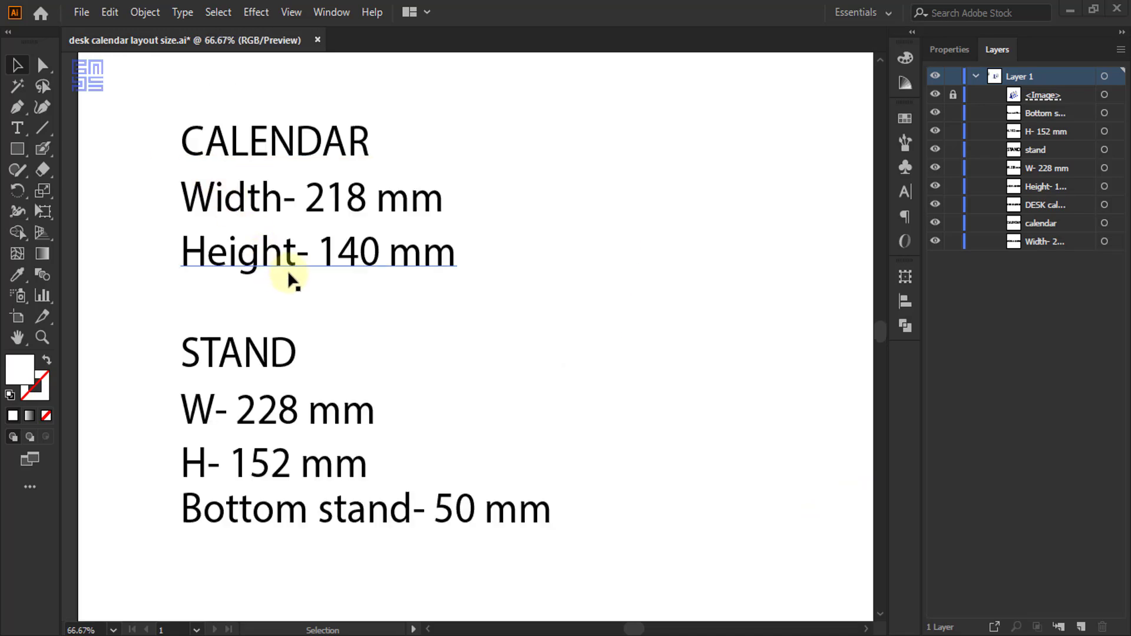
scroll(289, 277, "down", 2)
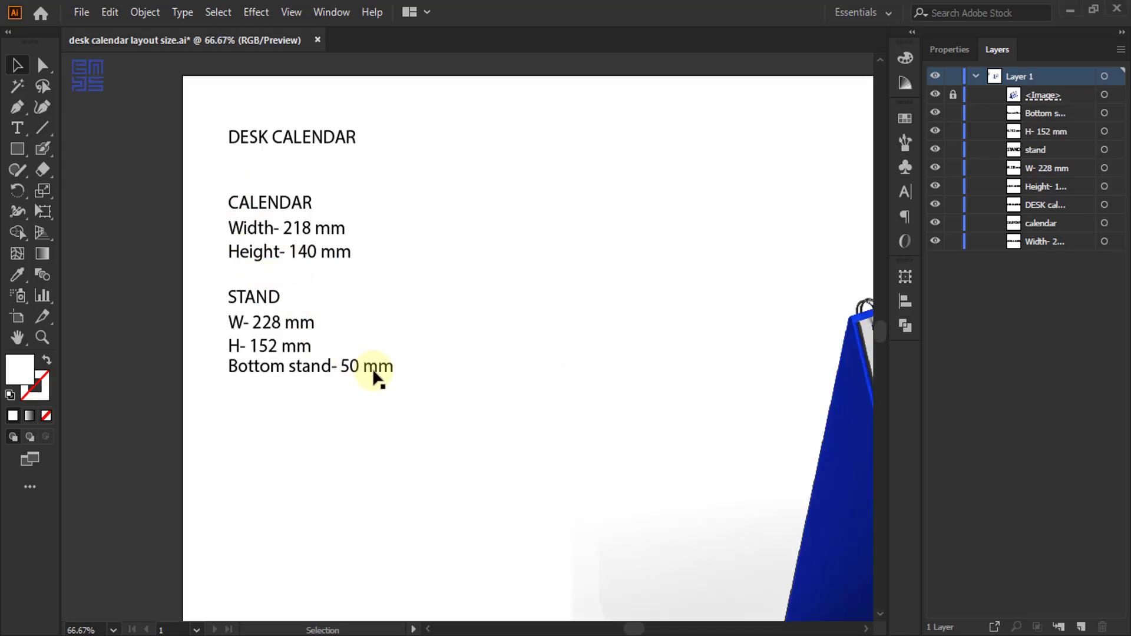
- Unlock the mockup image and copy all the CALENDAR and STAND dimension texts, leaving out the DESK CALENDAR title
left_click(275, 230)
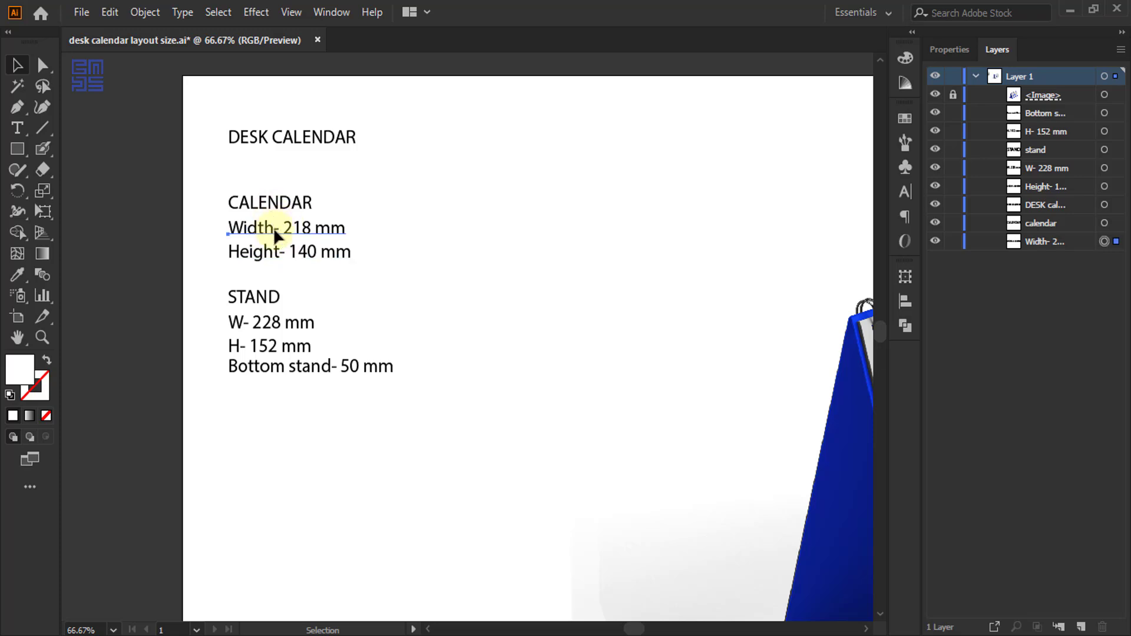
left_click(952, 95)
left_click_drag(219, 184, 400, 399)
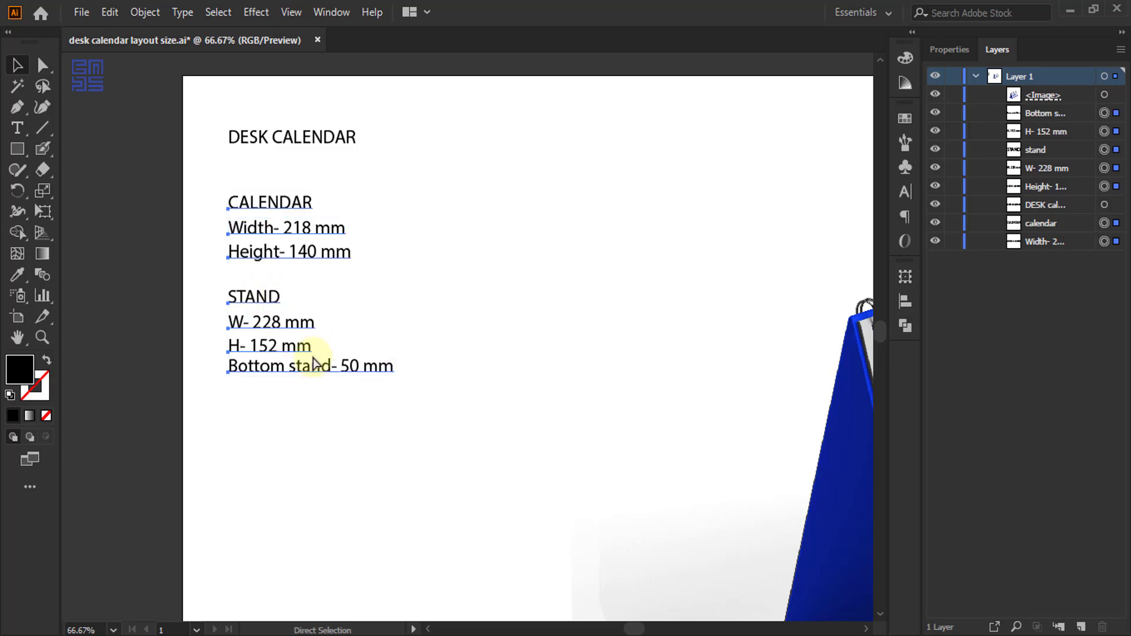
- Set up a new print document from the A4 preset and name it "desk calendar layout"
left_click(83, 12)
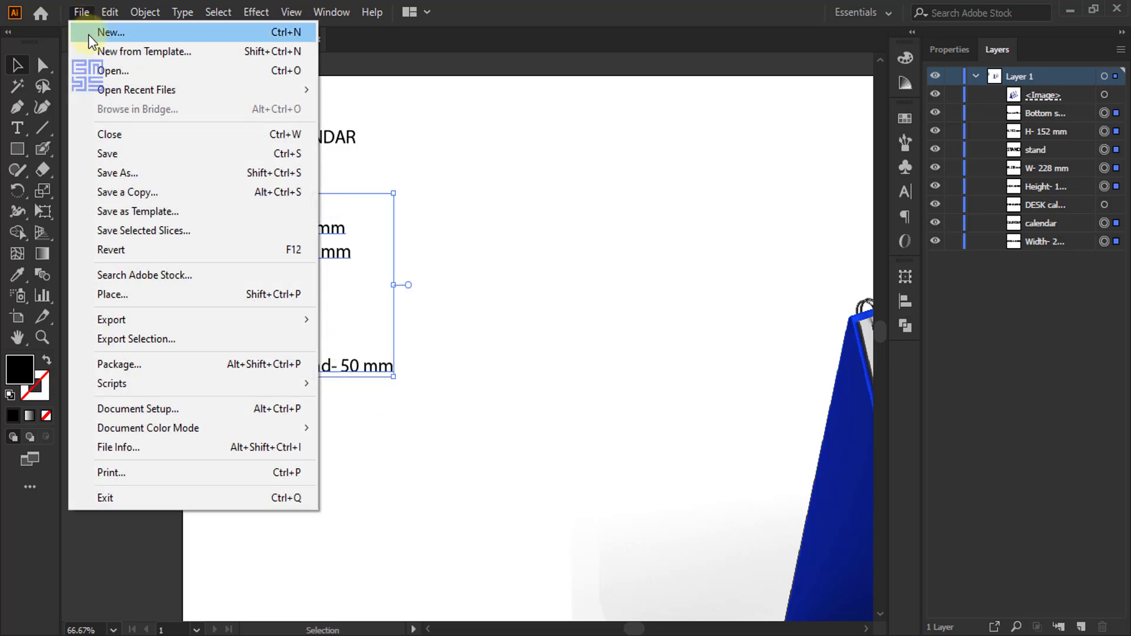
left_click(90, 35)
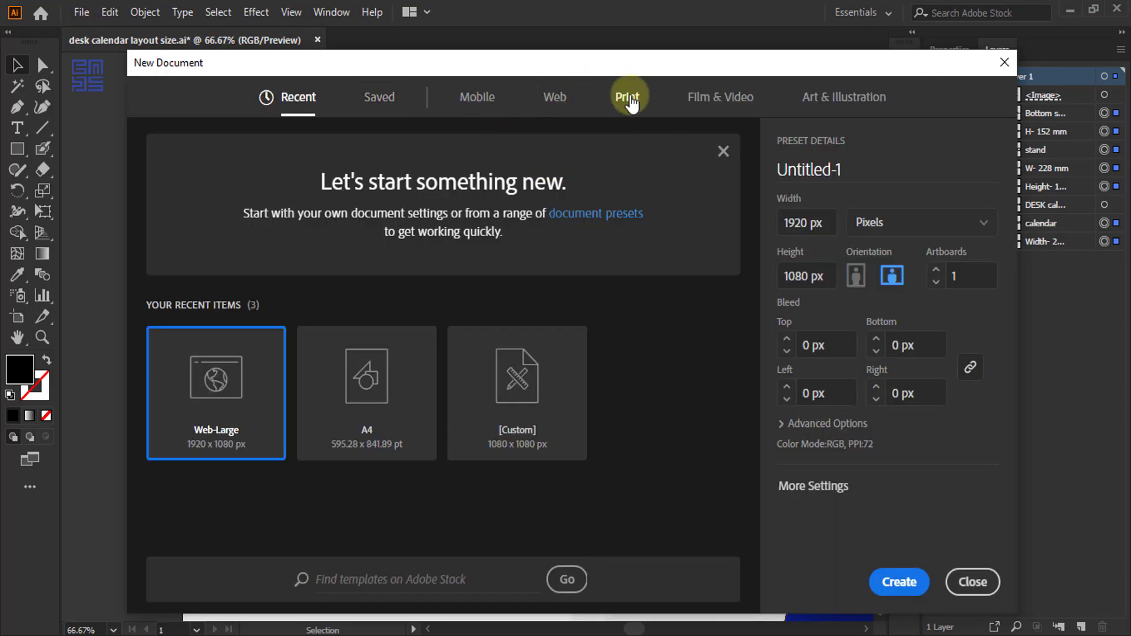
left_click(629, 100)
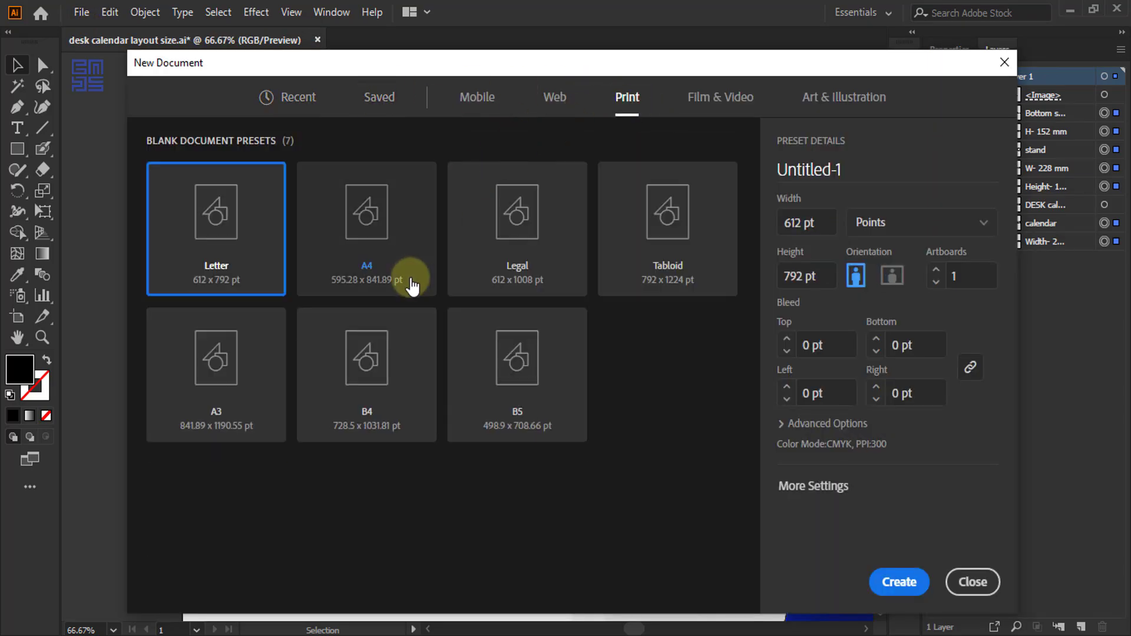
left_click(382, 228)
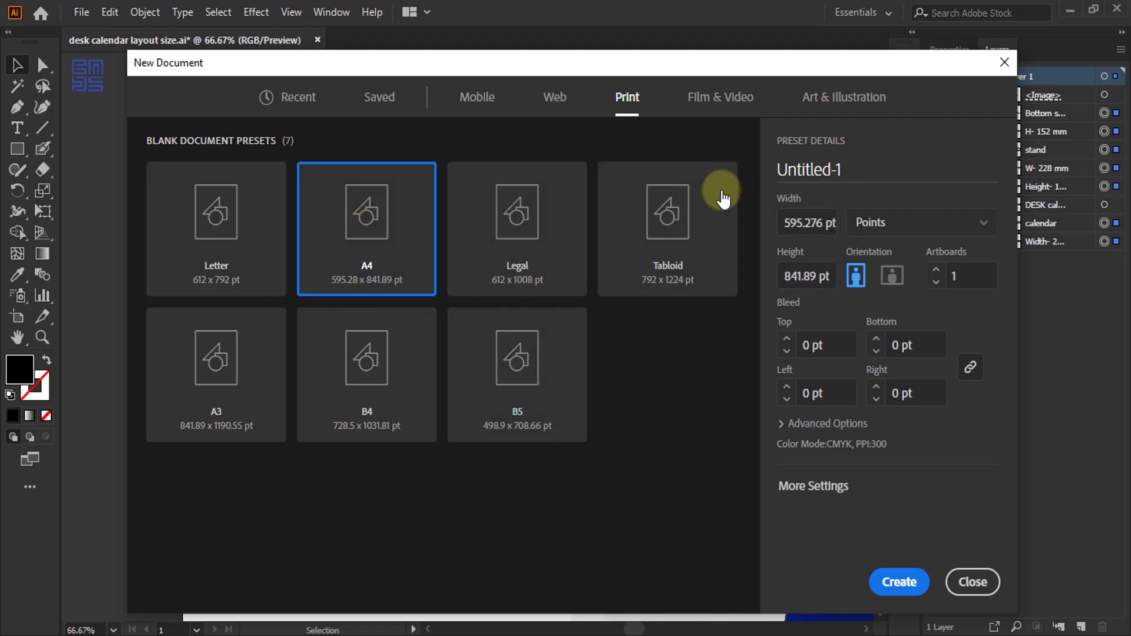
key("BackSpace")
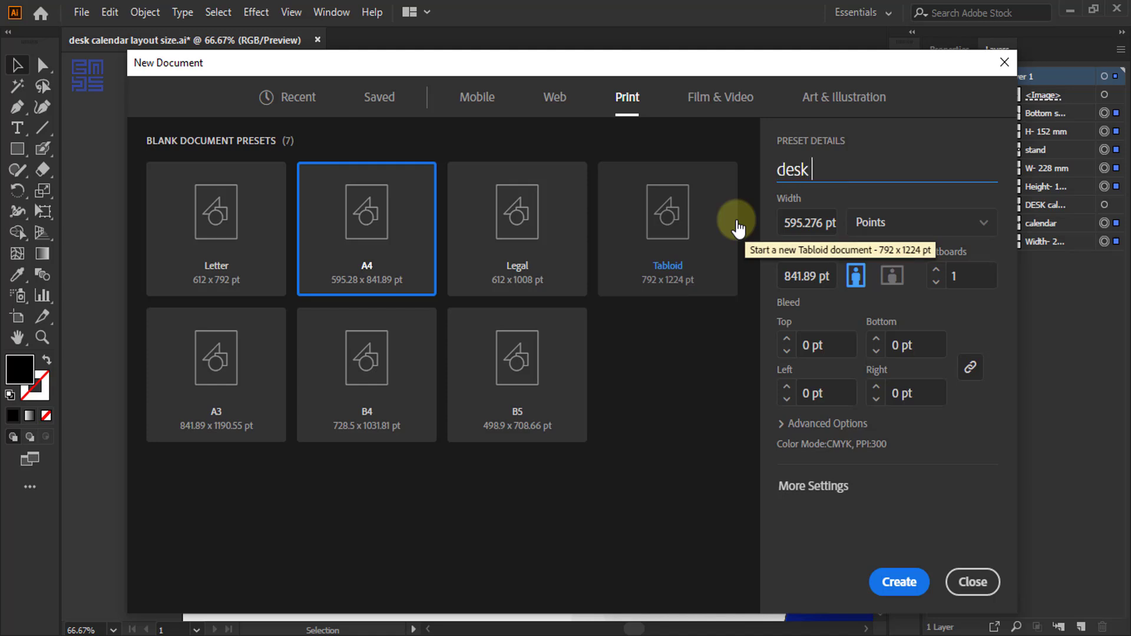
type("desk cale")
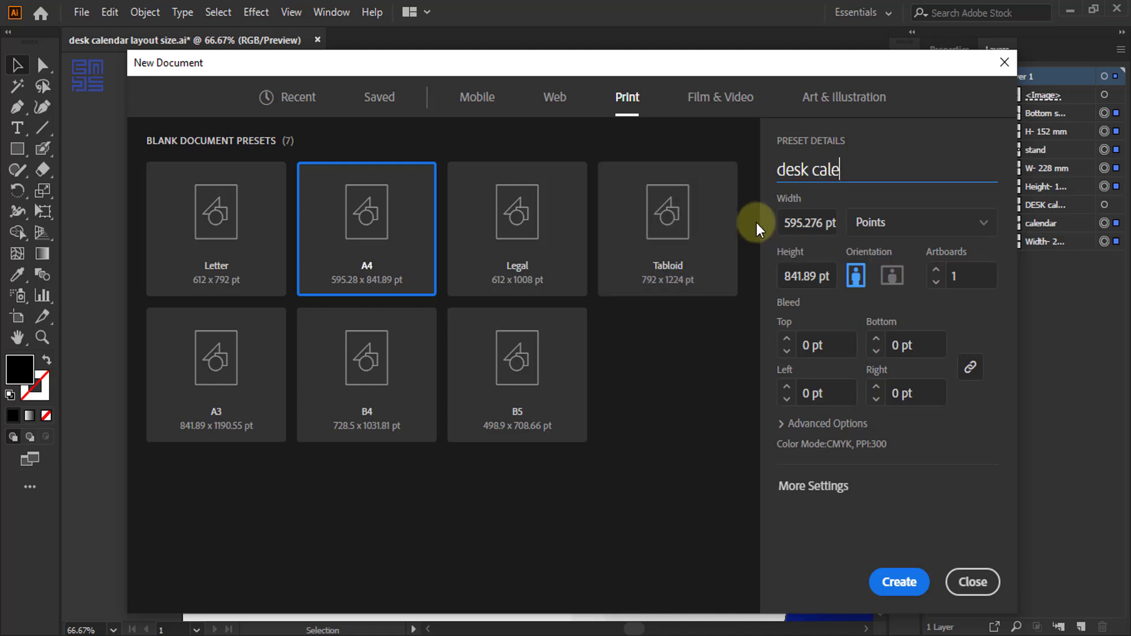
type("ndar layout")
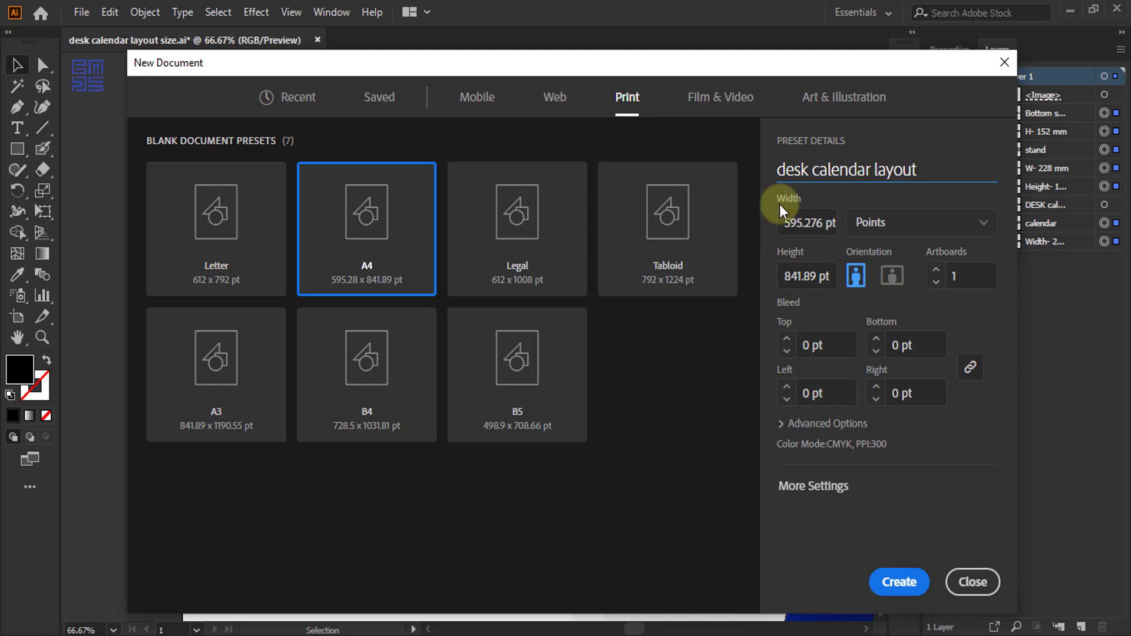
- Set the new document's units to Millimeters and create it, keeping CMYK Color and High (300 ppi) raster effects
left_click(956, 224)
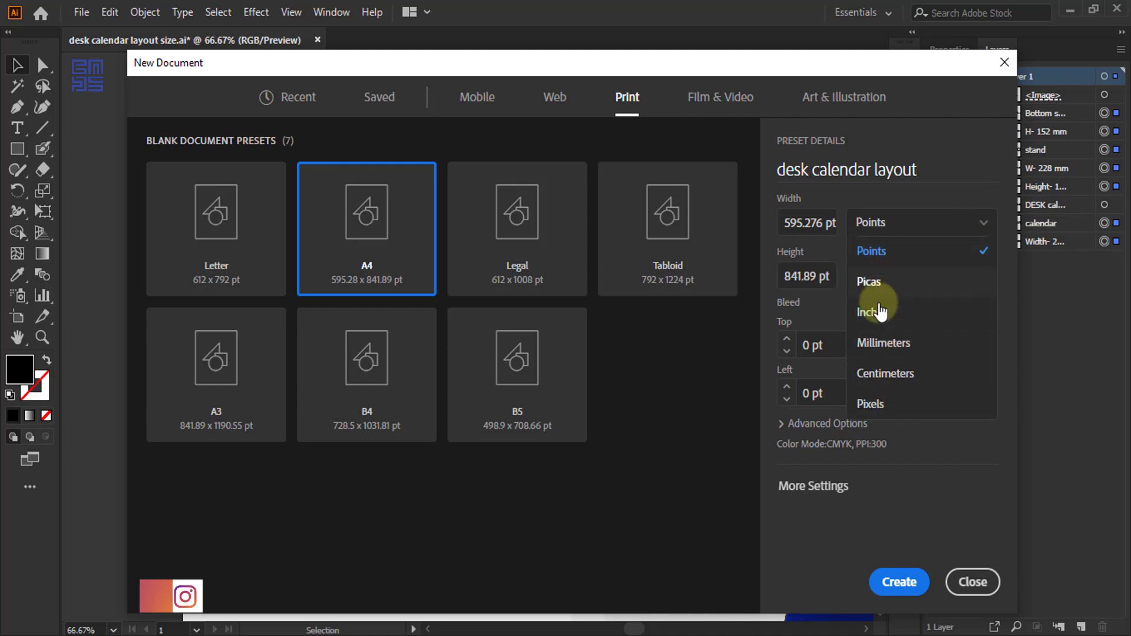
left_click(884, 342)
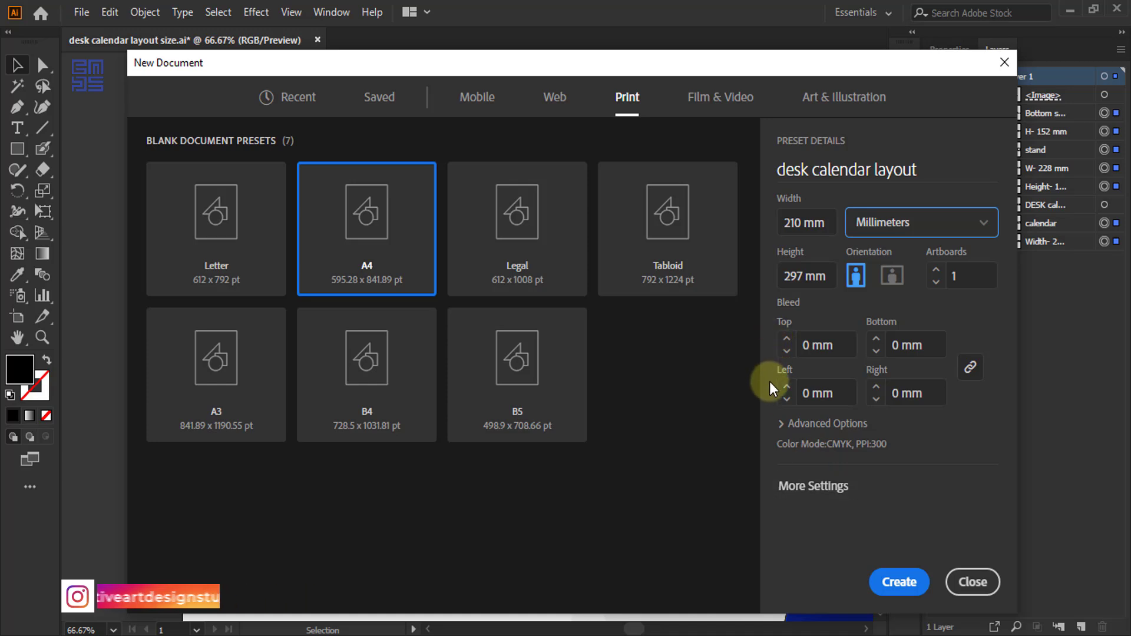
left_click(788, 425)
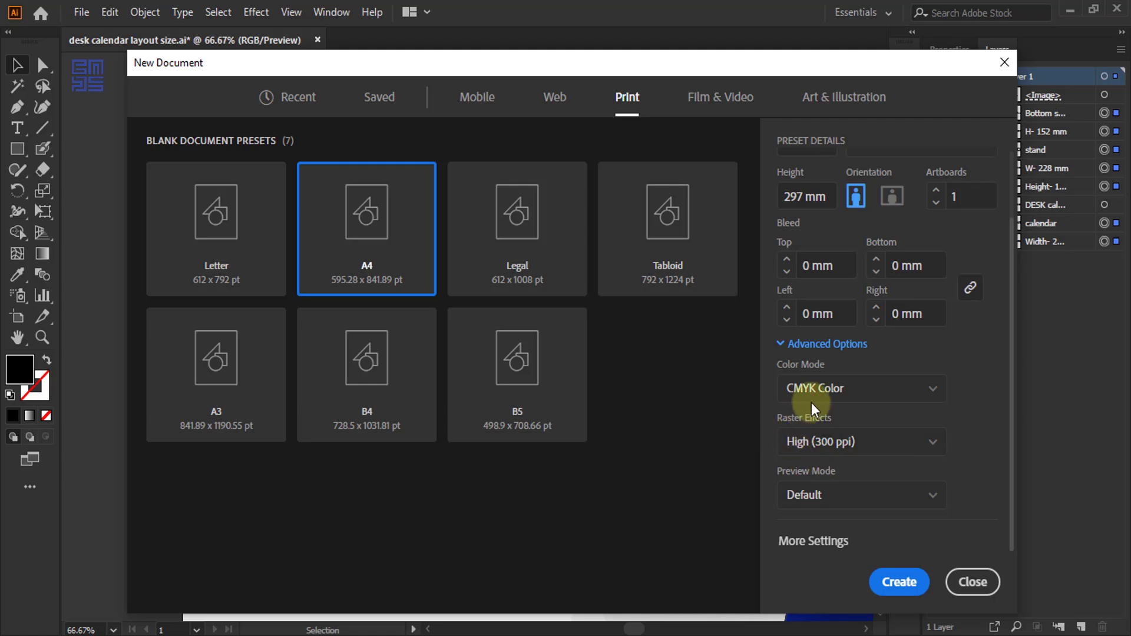
left_click(904, 584)
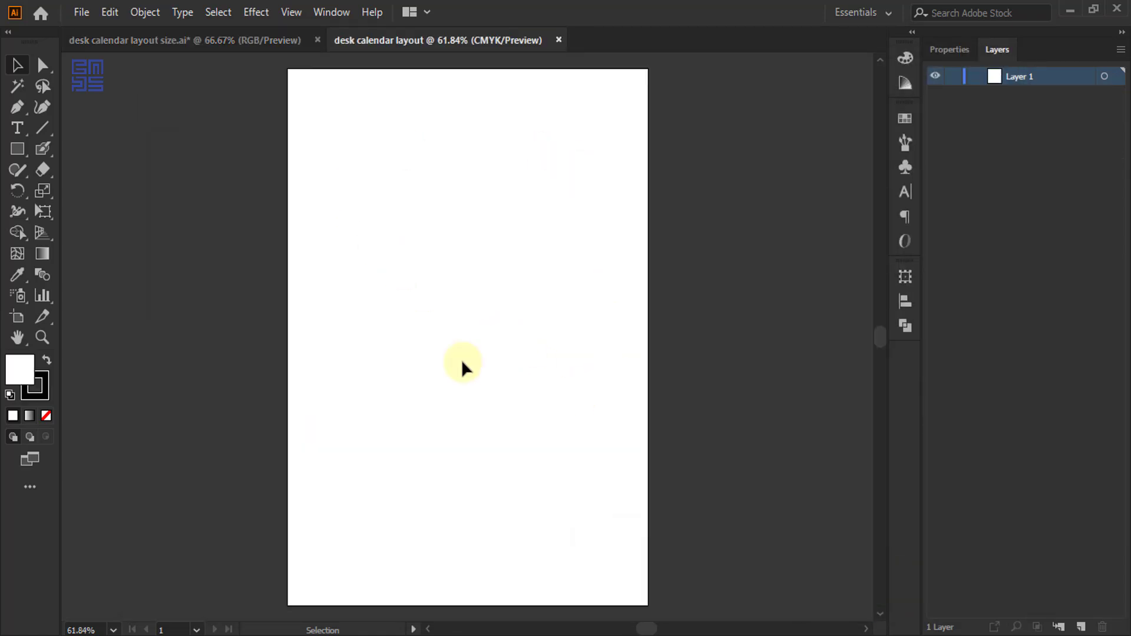
- Paste the copied dimension texts into the new document, scaled down and placed in the artboard's upper-left corner
key("a")
type("CALENDAR Width- 218 mm Height- 140 mm  STAND W- 228 mm H- 152 mm Bottom stand- 50 mm")
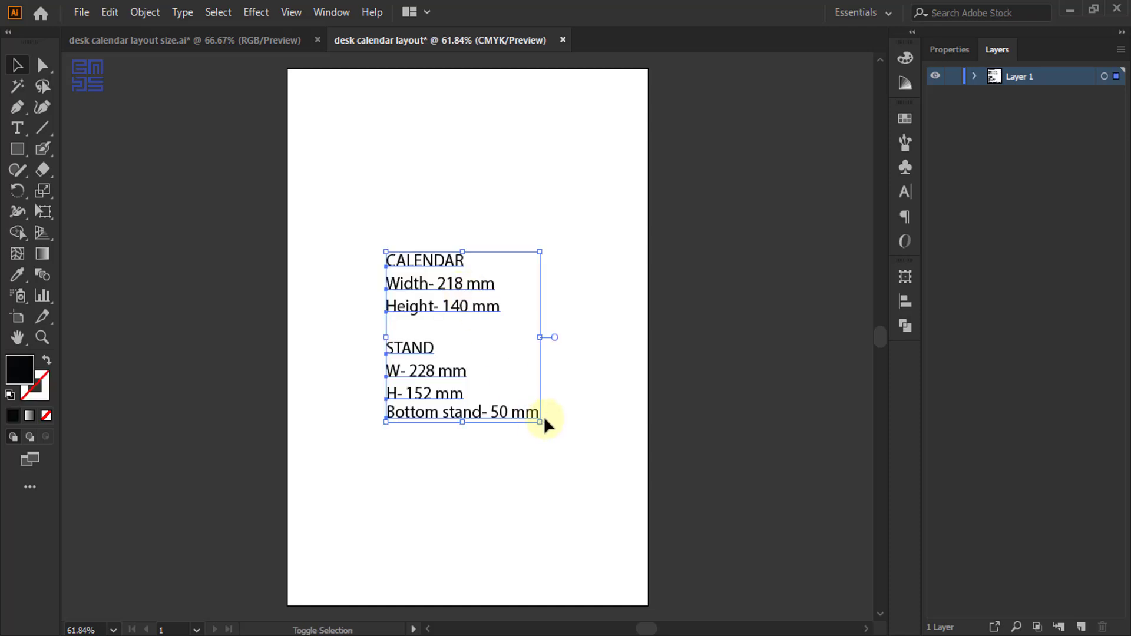
left_click_drag(538, 420, 488, 364)
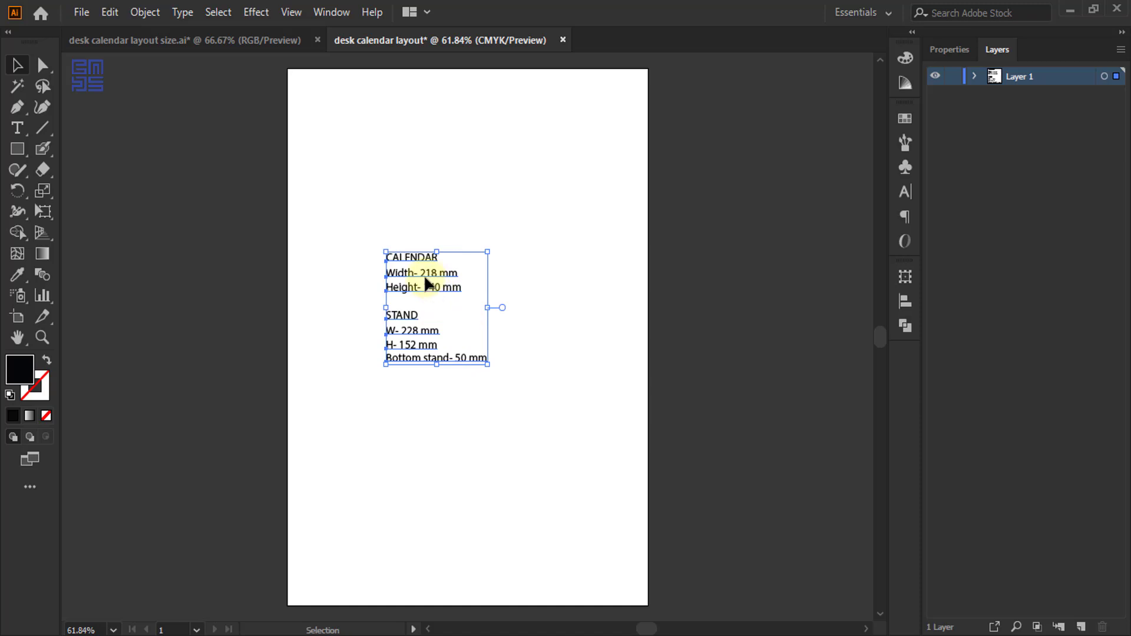
left_click_drag(427, 282, 345, 114)
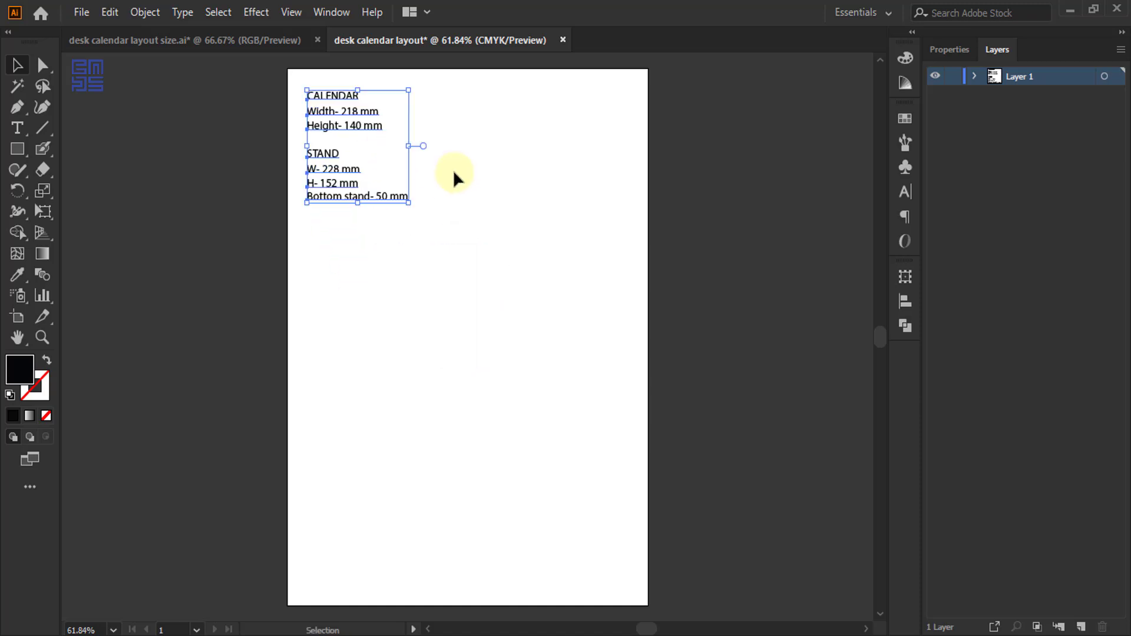
left_click(453, 170)
- Create a 228 mm wide by 152 mm high rectangle for the stand below the dimension texts
scroll(461, 192, "up", 1)
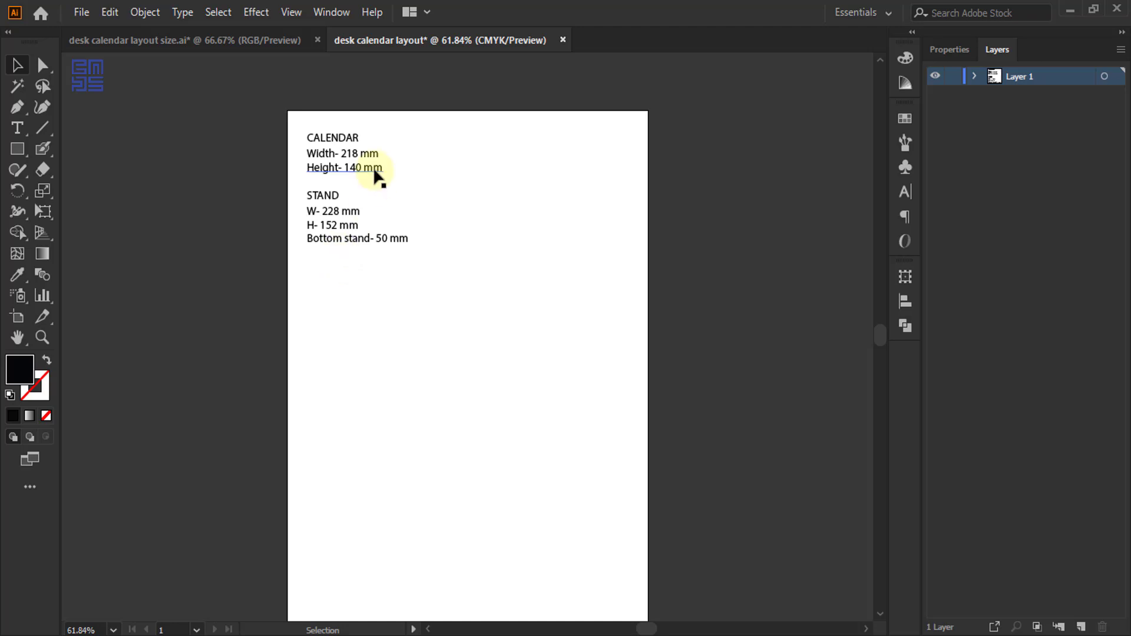
scroll(374, 171, "down", 1)
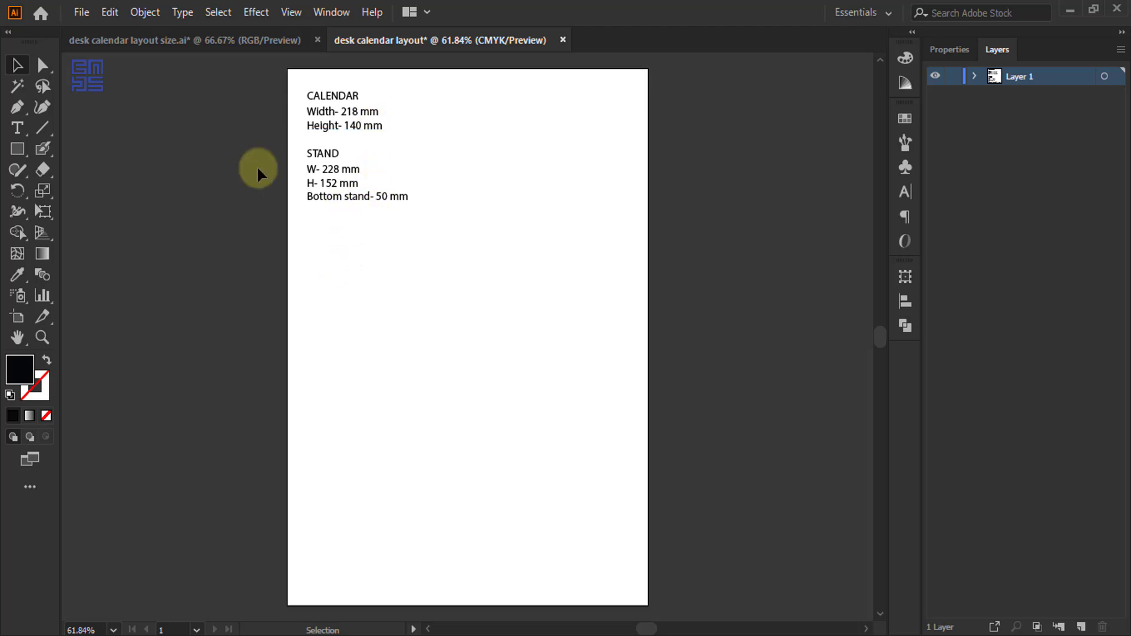
left_click(17, 149)
scroll(345, 161, "up", 2)
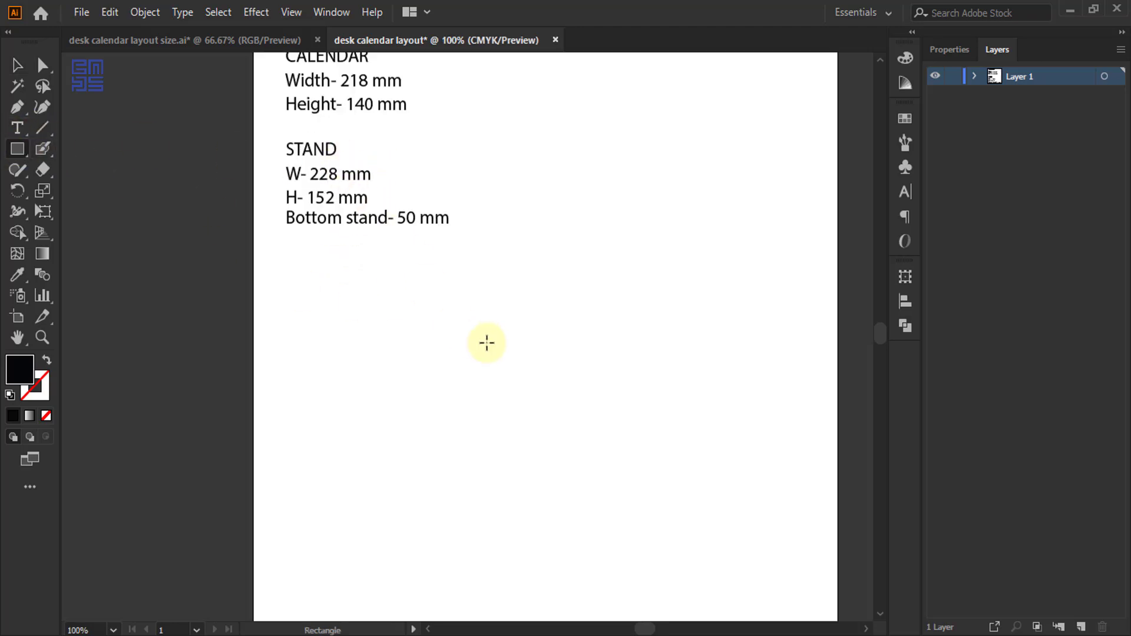
left_click(489, 342)
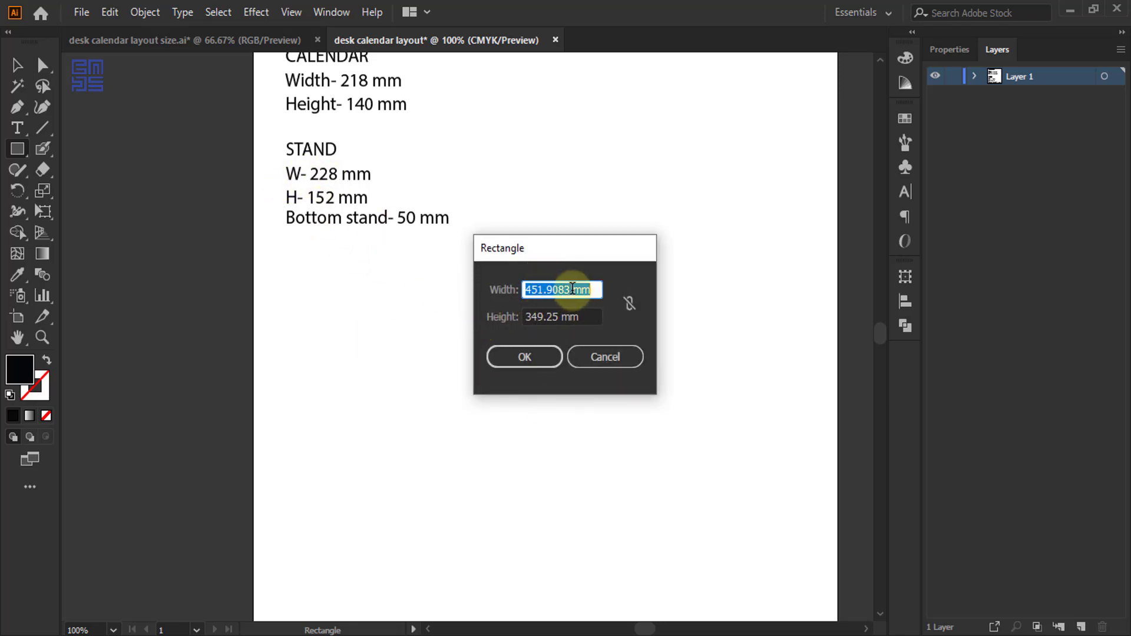
left_click_drag(570, 290, 328, 277)
type("228")
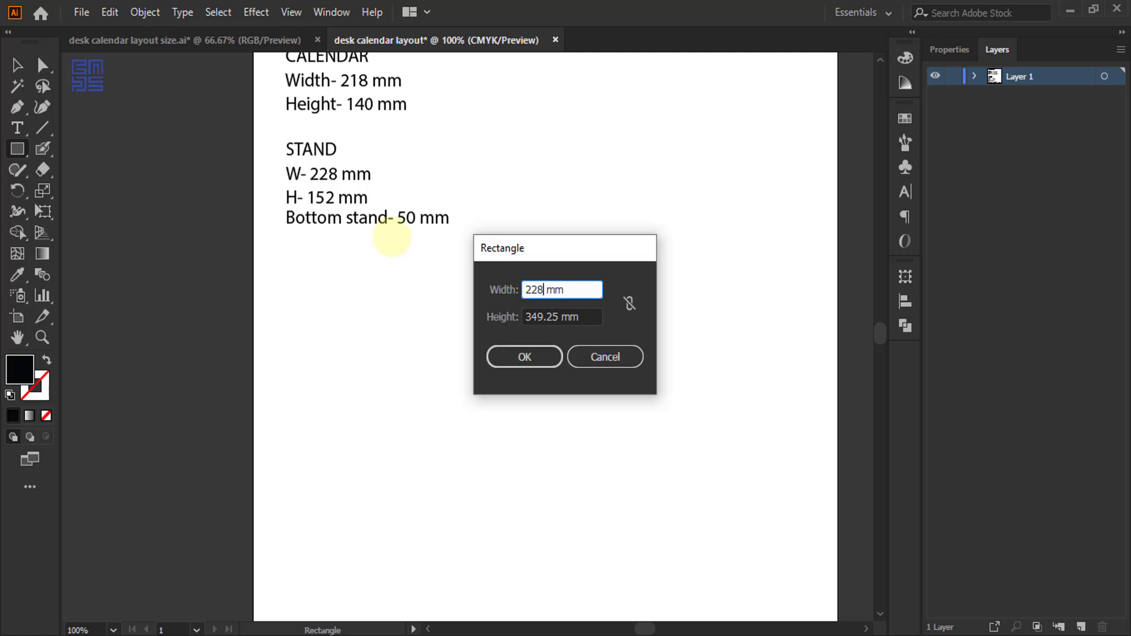
left_click_drag(573, 321, 361, 335)
type("15")
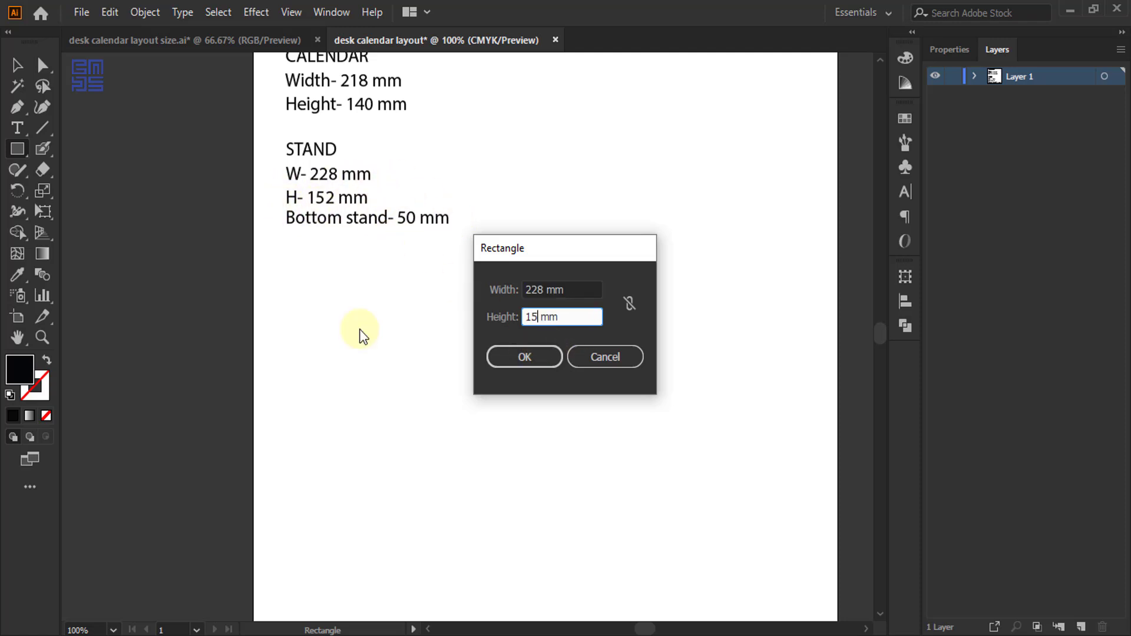
type("2")
left_click(526, 357)
scroll(354, 217, "down", 2)
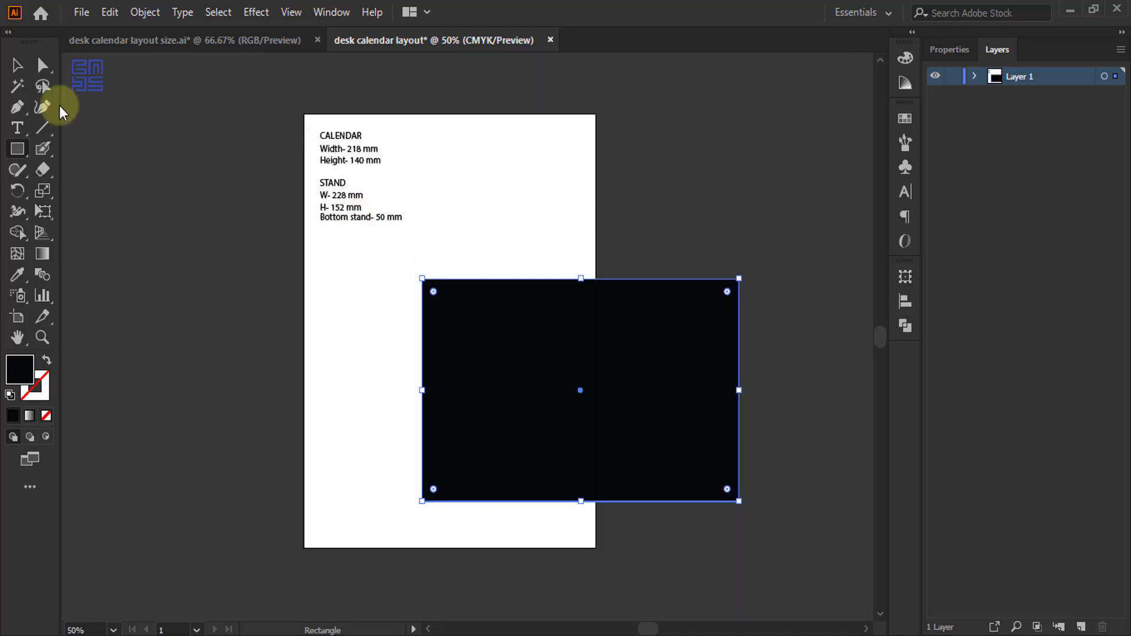
- Enlarge the artboard from its lower-right corner to about twice its width and more than twice its height, enclosing the rectangle
left_click(18, 64)
scroll(390, 239, "down", 3)
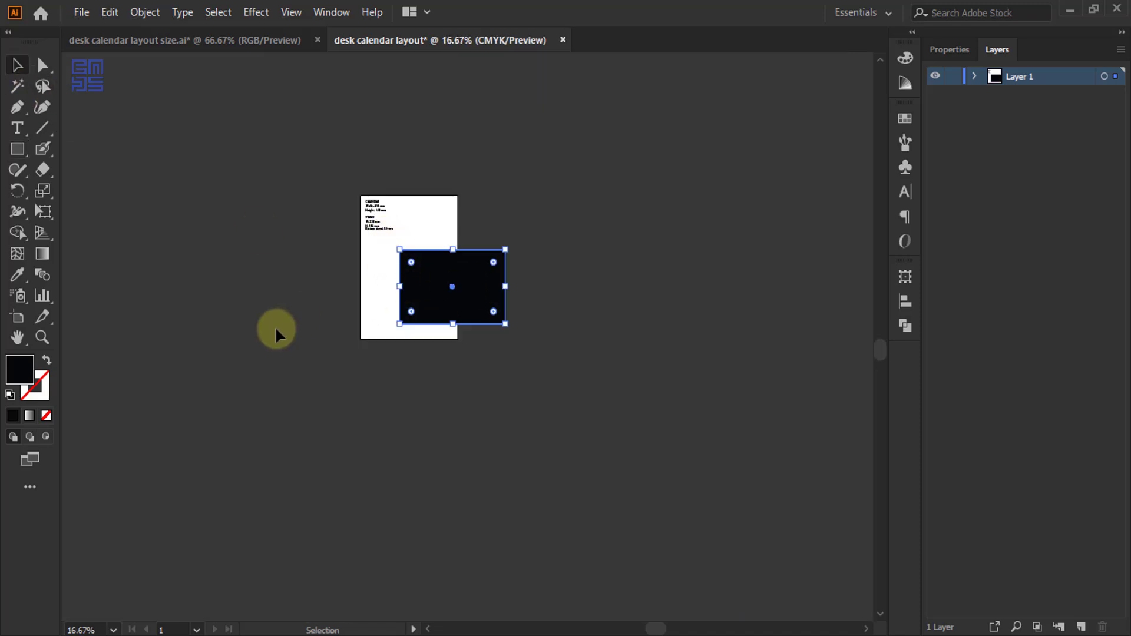
left_click(17, 316)
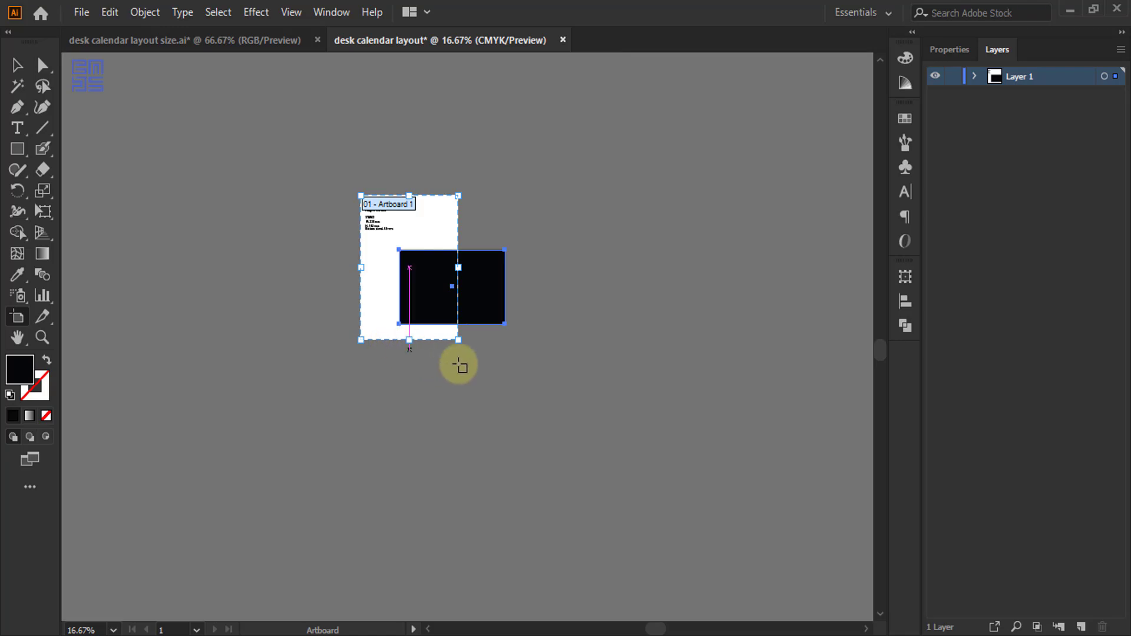
left_click_drag(459, 340, 500, 513)
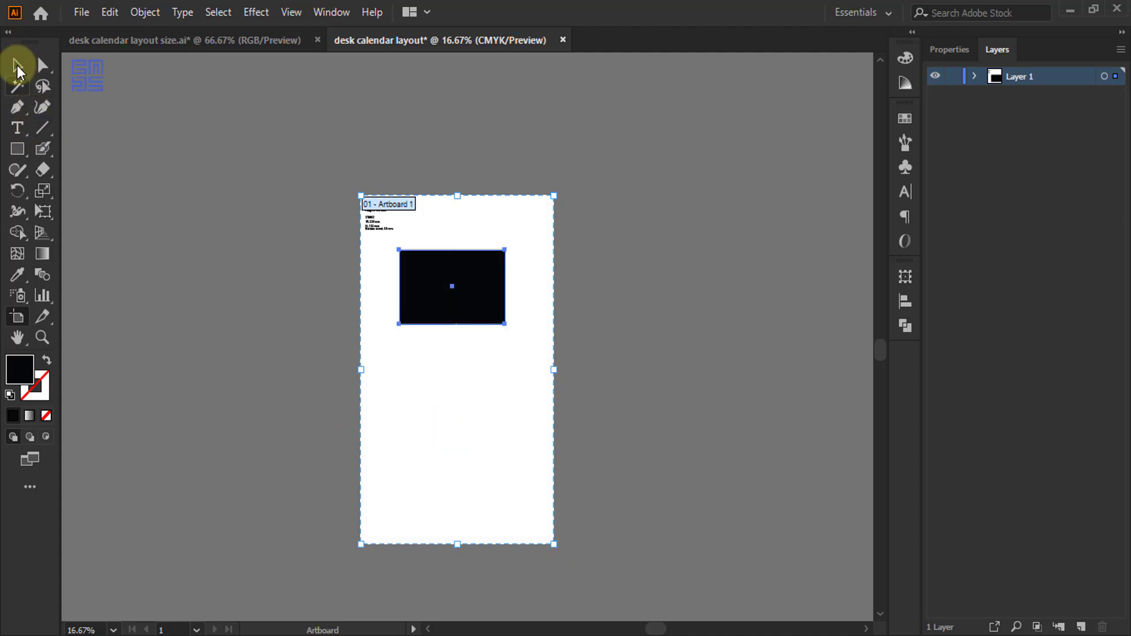
left_click(18, 66)
- Swap the rectangle's fill and stroke, leaving it with no fill and a black outline
scroll(436, 220, "up", 3)
left_click_drag(393, 241, 576, 502)
left_click(46, 360)
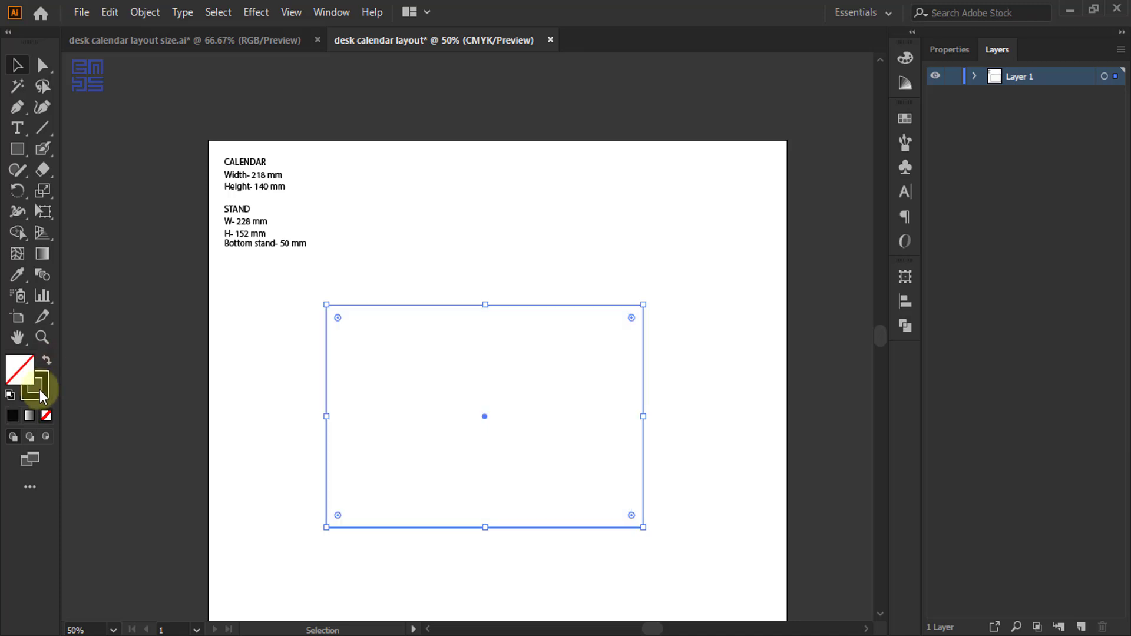
key("F6")
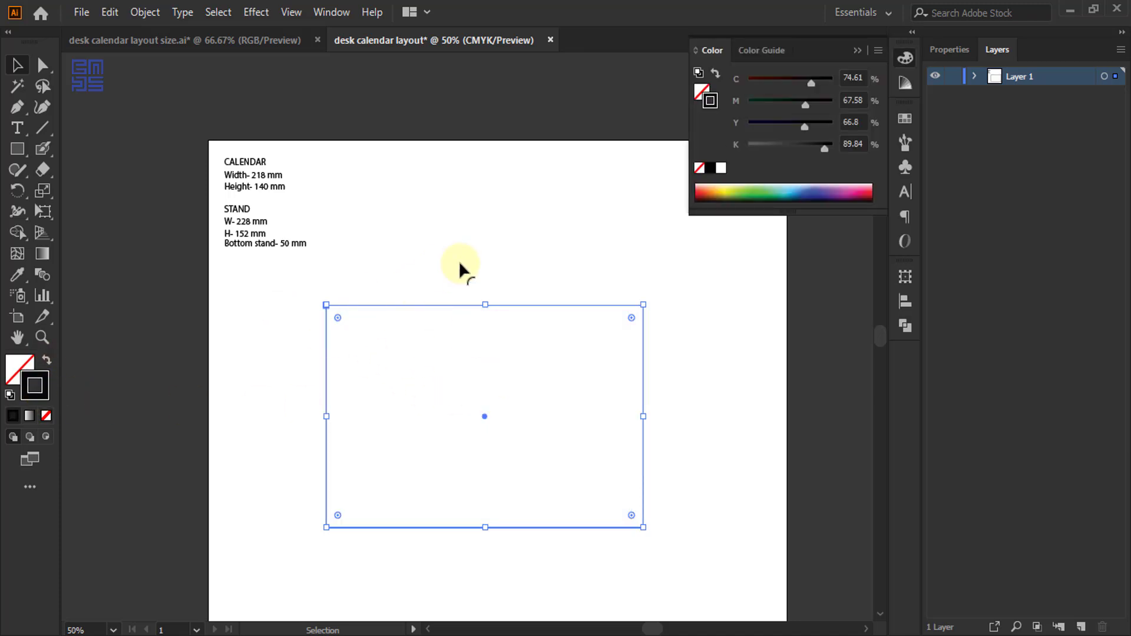
left_click(440, 243)
scroll(414, 202, "down", 1)
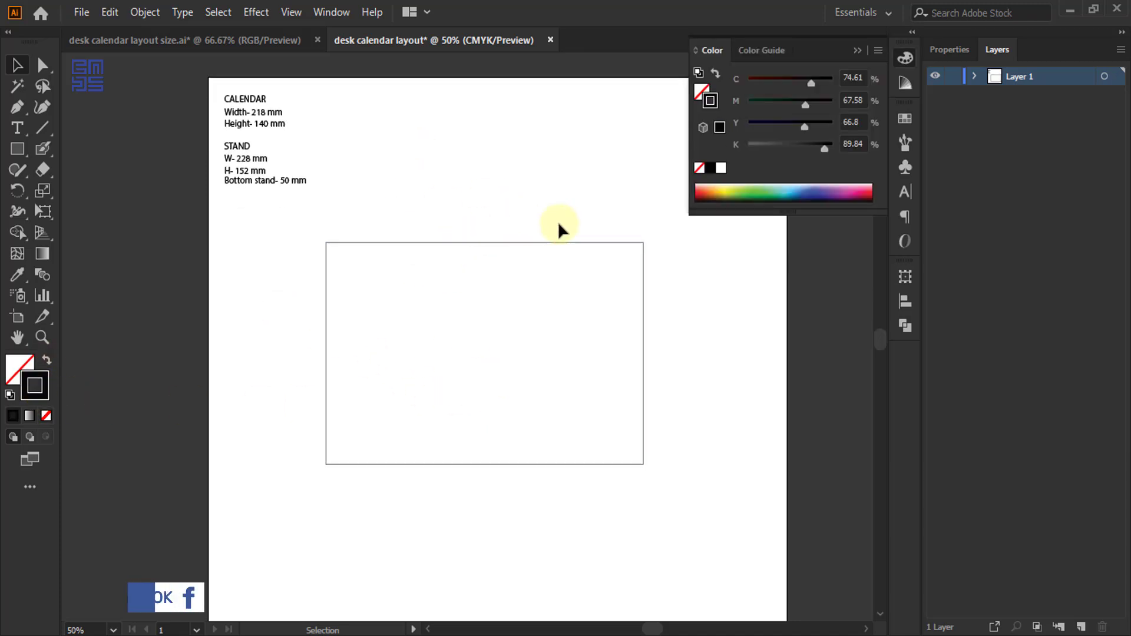
left_click(857, 50)
- Set the rectangle's stroke weight to 3 pt
left_click_drag(620, 252, 985, 53)
left_click(946, 51)
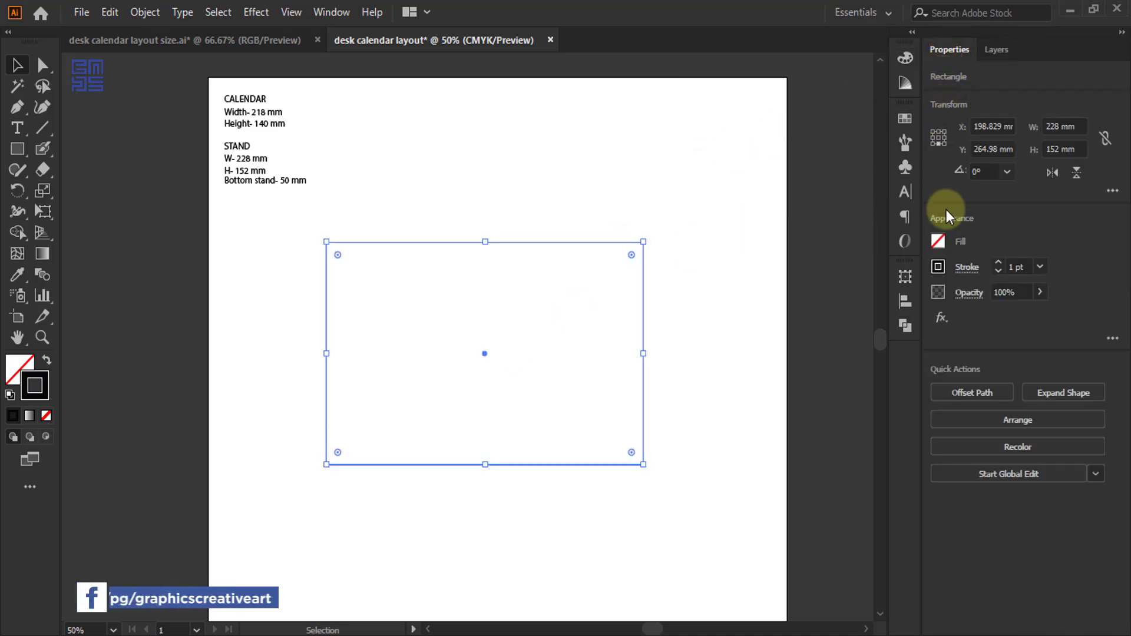
left_click(1039, 268)
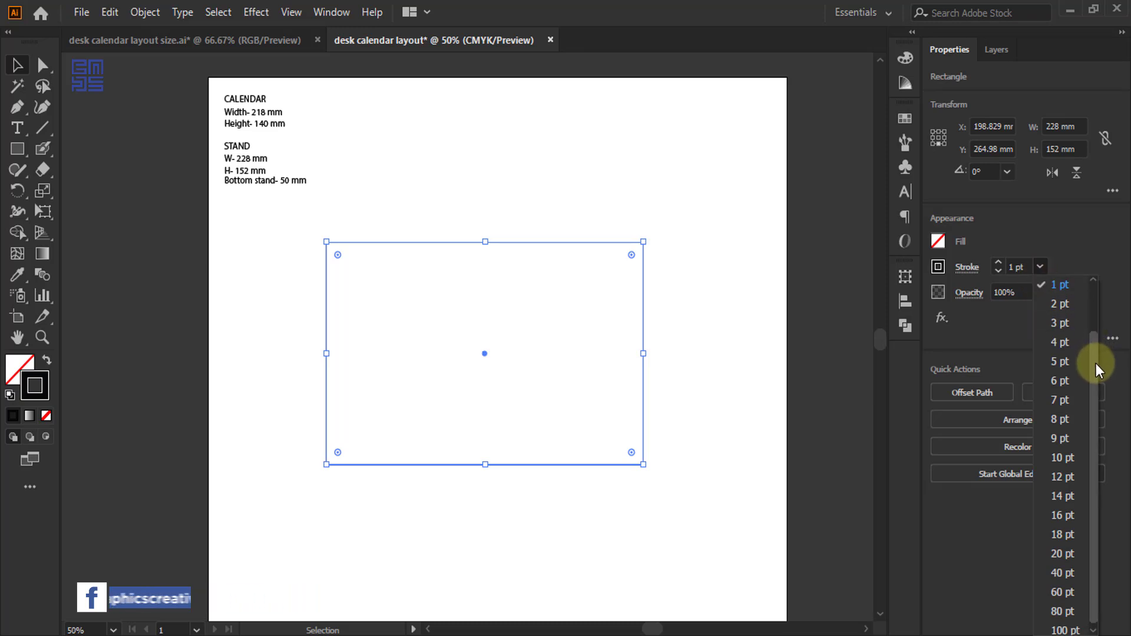
left_click(1059, 323)
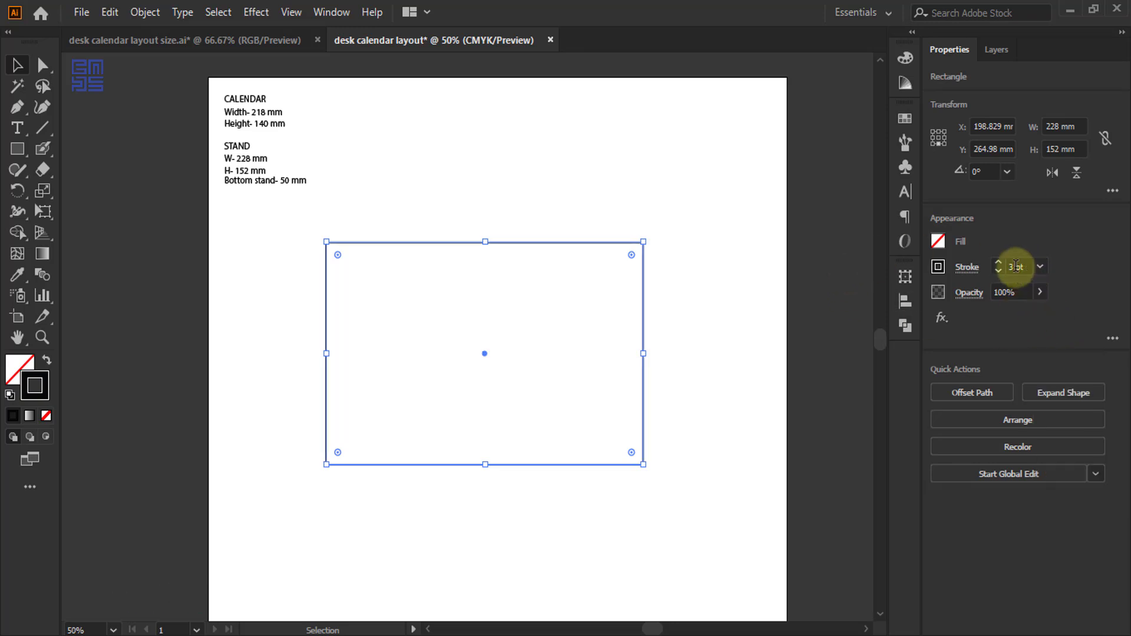
scroll(506, 115, "down", 2)
left_click(520, 133)
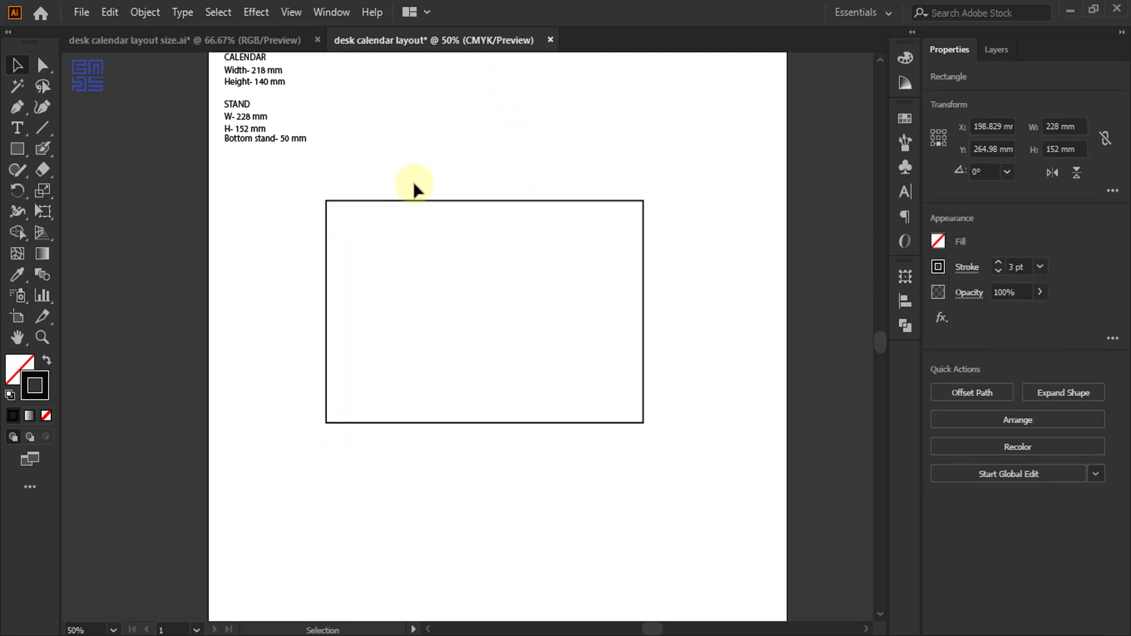
- Shift the rectangle slightly and place a copy of it directly beneath, with their edges touching
scroll(397, 205, "down", 2)
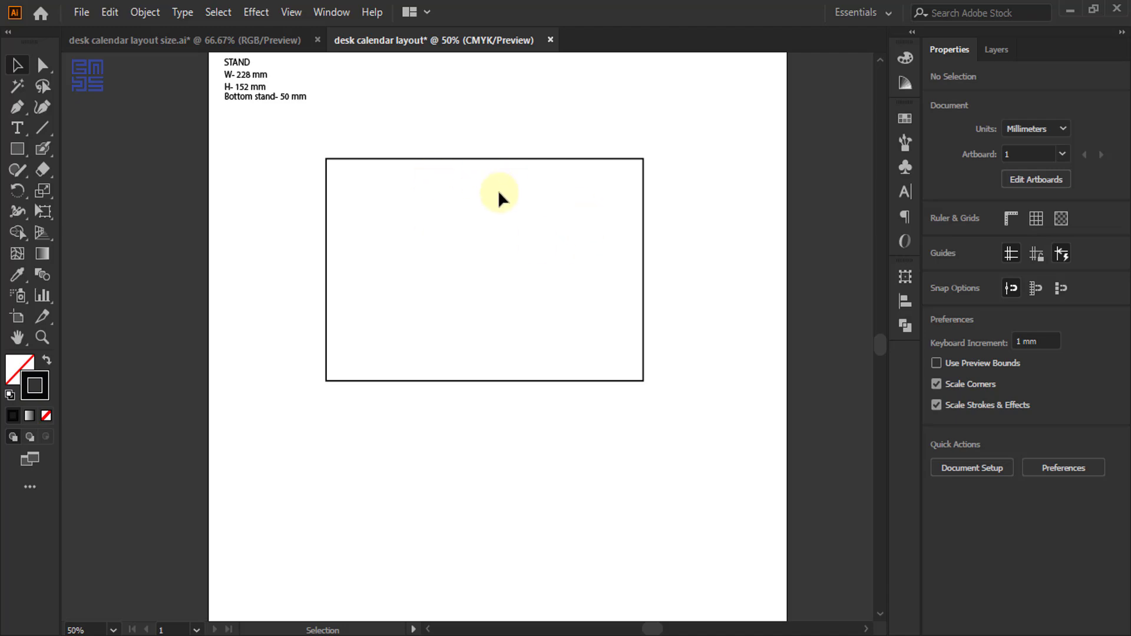
scroll(460, 263, "up", 2)
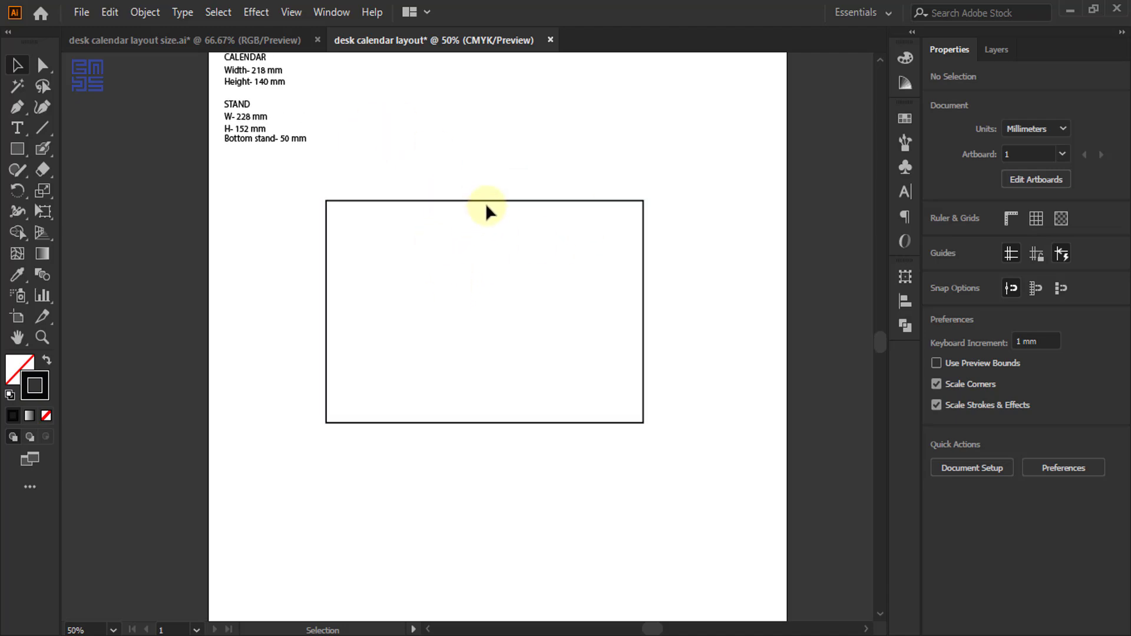
mouse_move(487, 206)
left_mouse_down()
mouse_move(508, 197)
mouse_move(480, 218)
left_mouse_up()
scroll(492, 143, "down", 3)
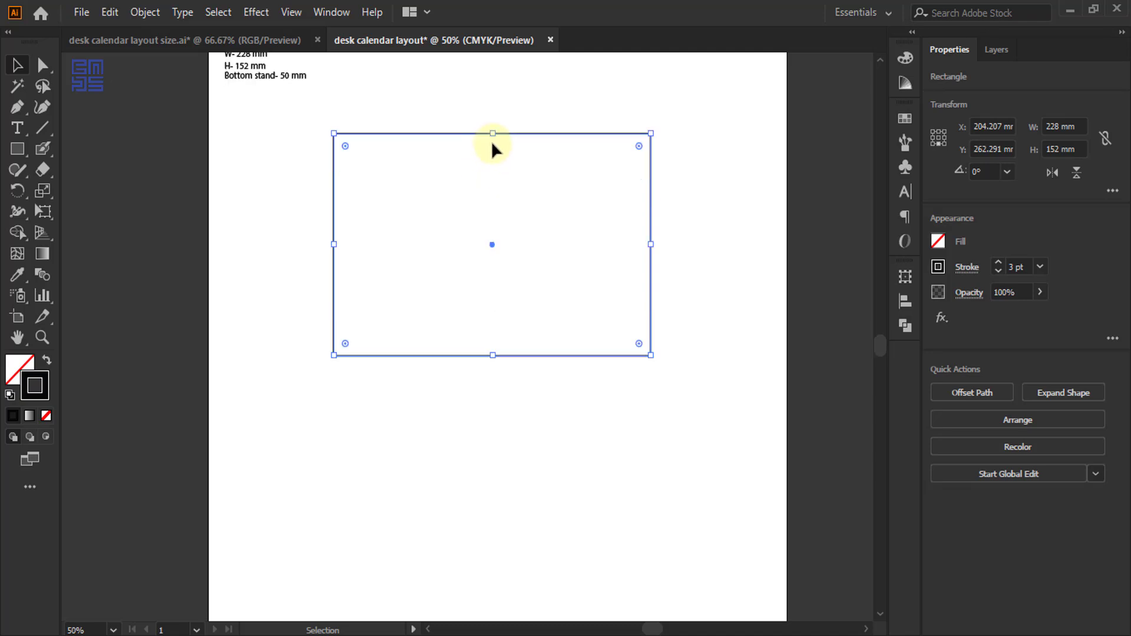
scroll(500, 248, "up", 2)
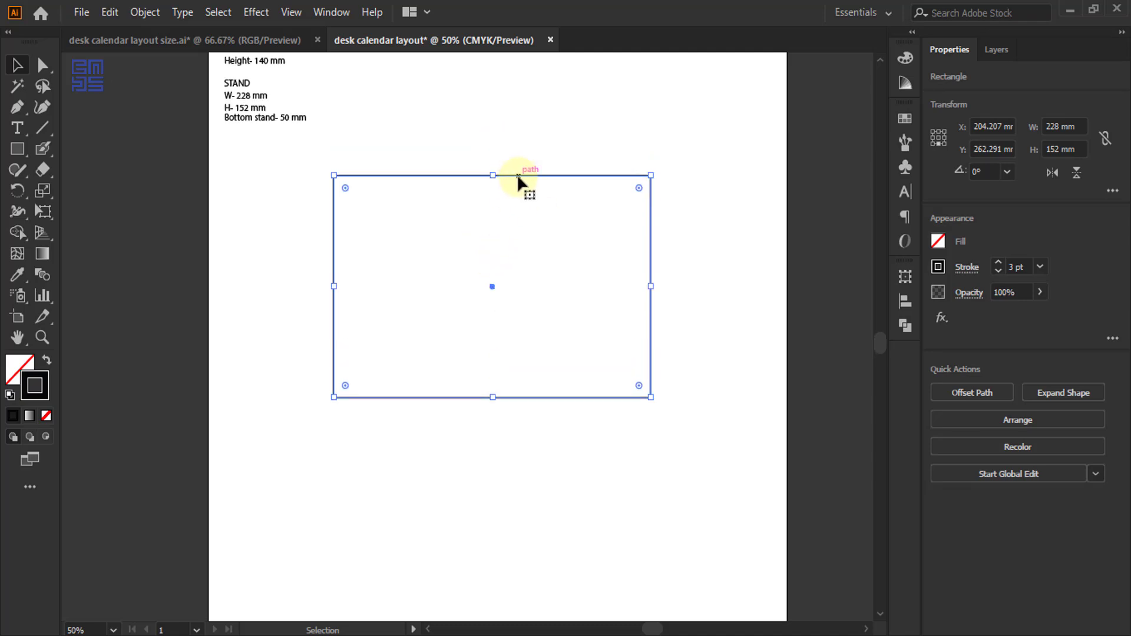
left_click_drag(517, 175, 505, 395)
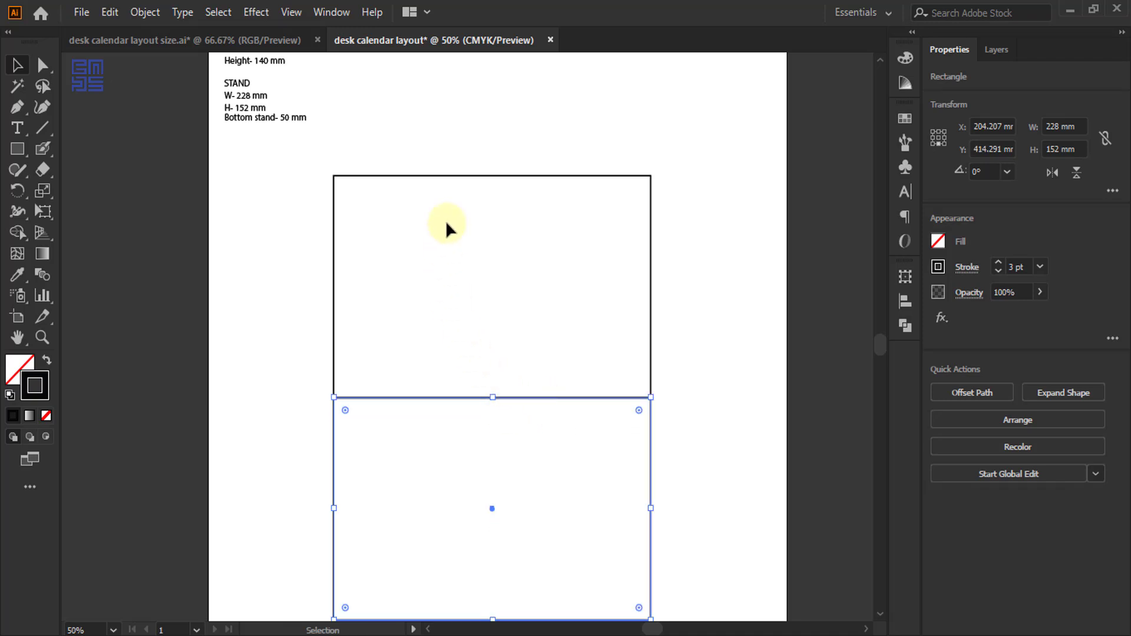
scroll(445, 265, "down", 2)
scroll(442, 307, "down", 1)
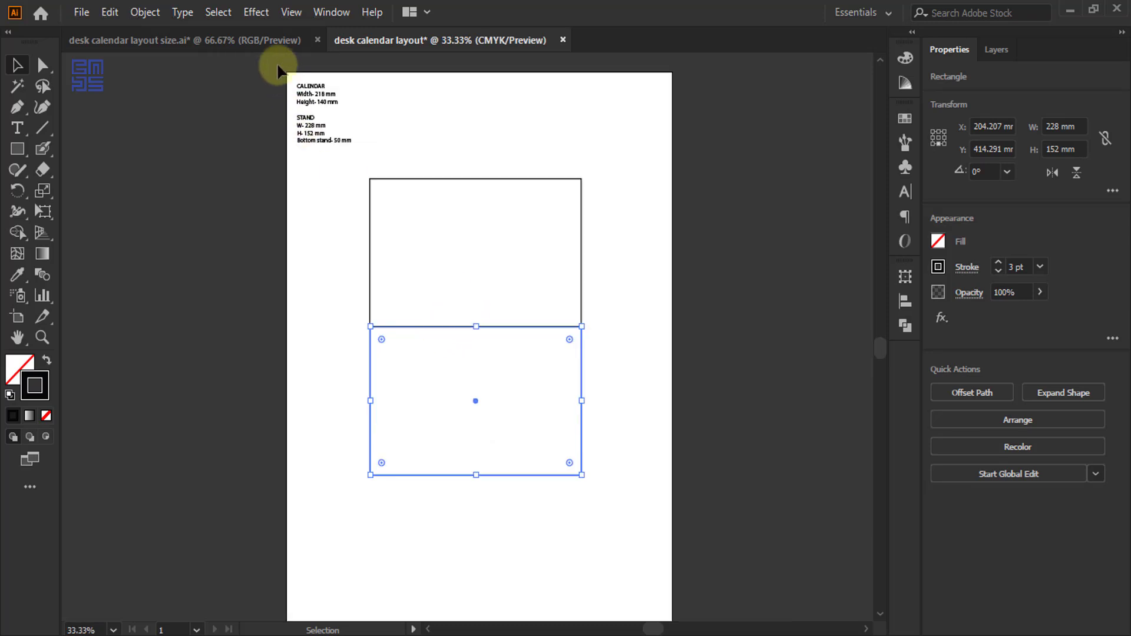
- Check the stand's folded base in the mockup document, and set the lower rectangle's height to 50 mm from its top-centre reference point
left_click(270, 39)
scroll(366, 197, "down", 3)
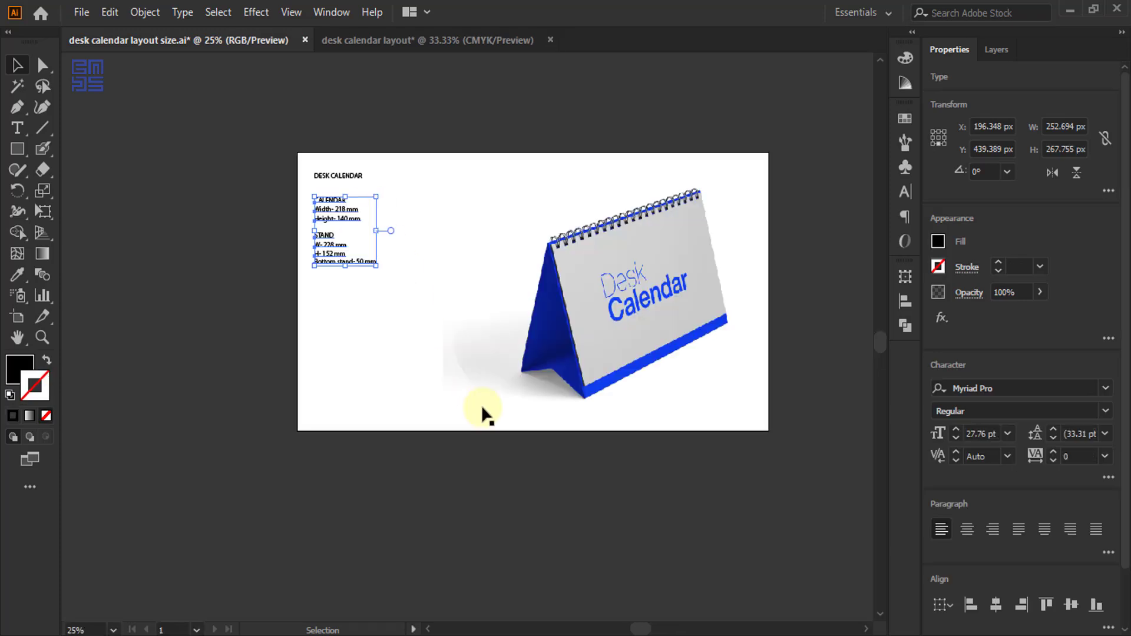
scroll(575, 401, "up", 3)
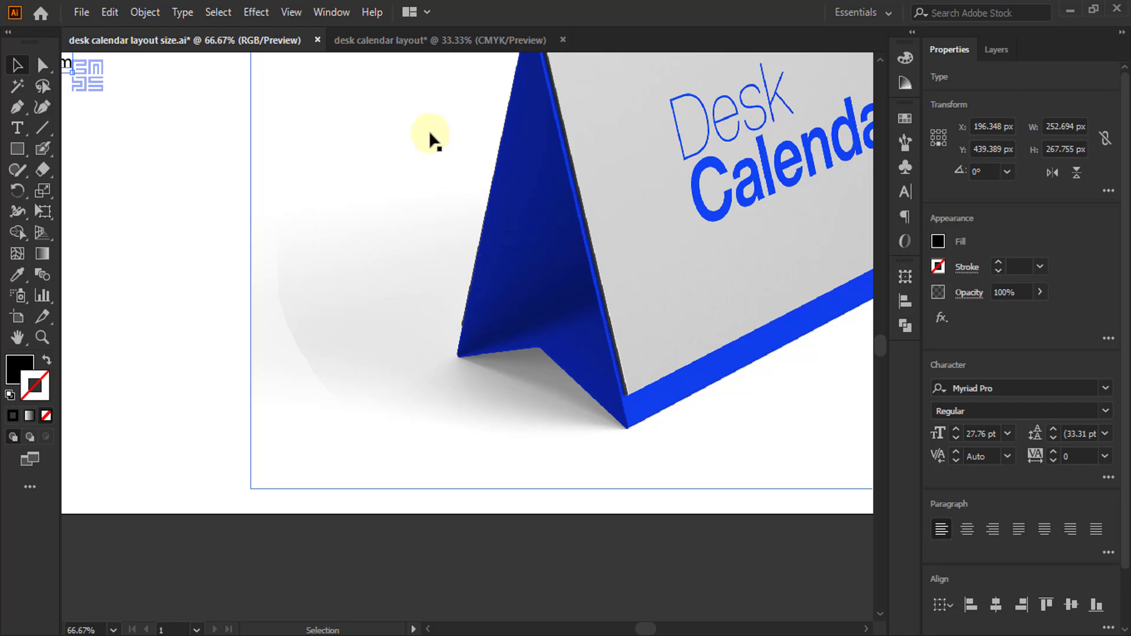
left_click(397, 40)
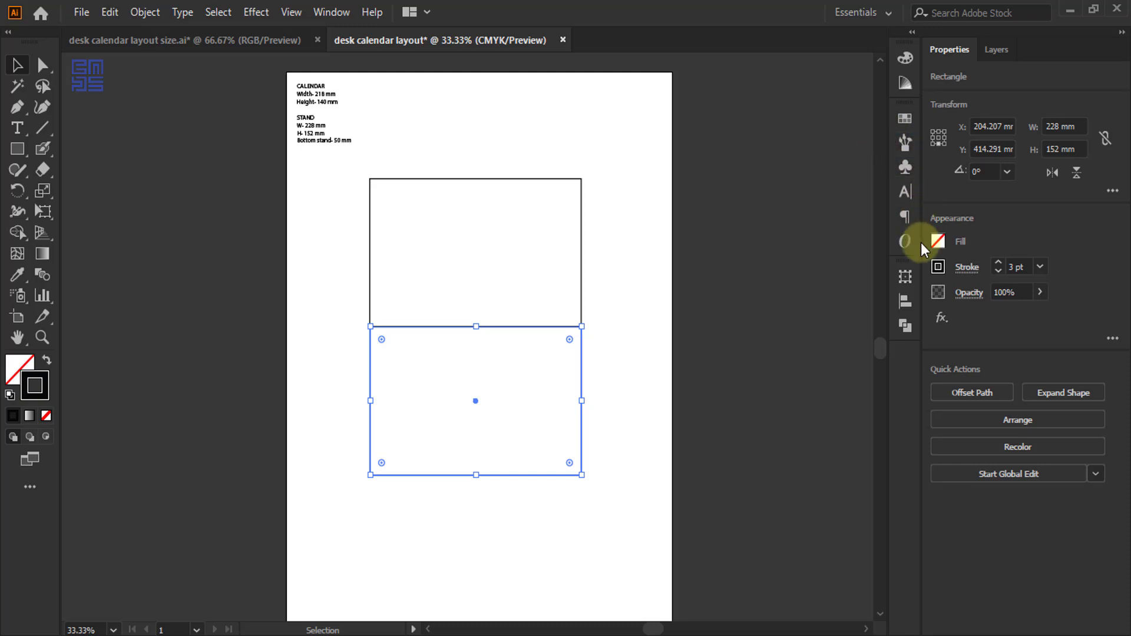
left_click(906, 276)
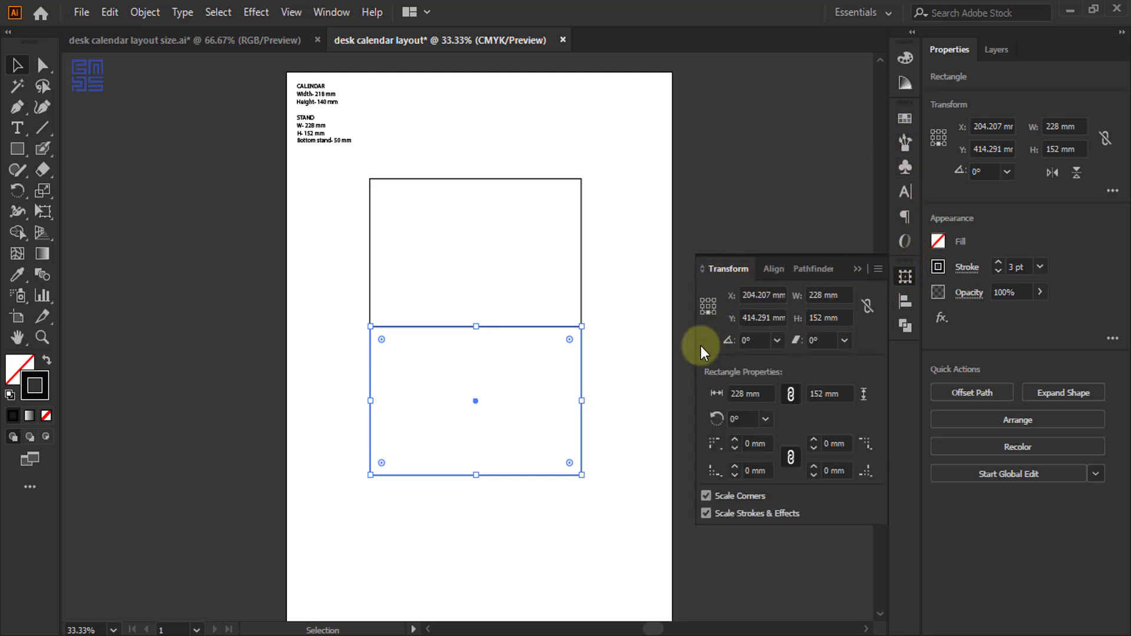
left_click(708, 299)
scroll(344, 143, "up", 3)
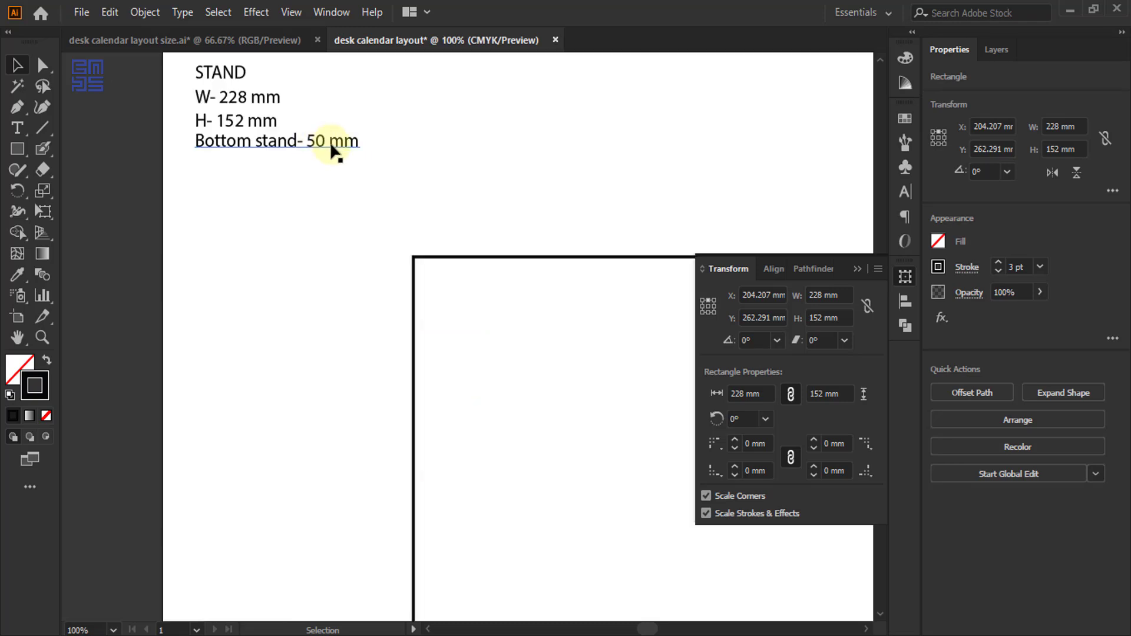
scroll(304, 141, "down", 3)
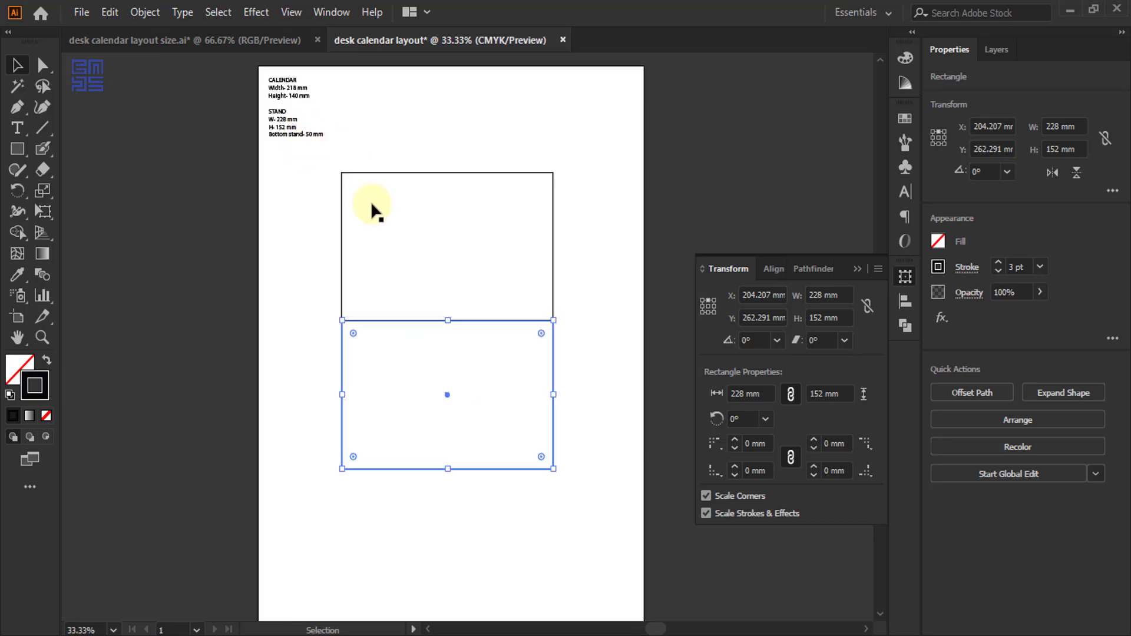
double_click(823, 318)
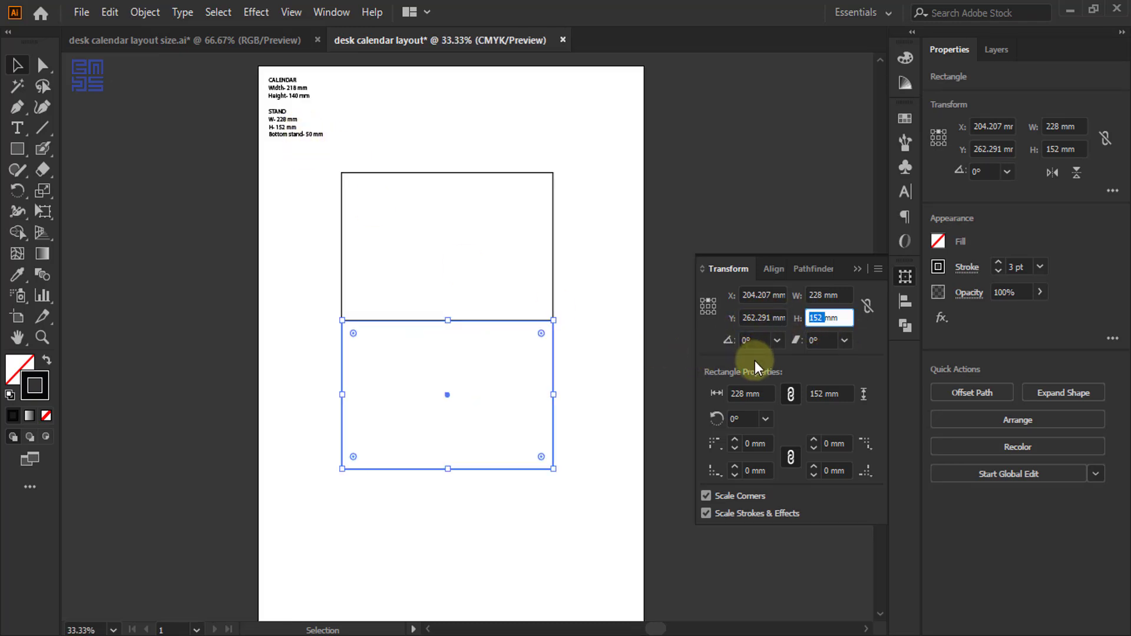
type("50")
key("Return")
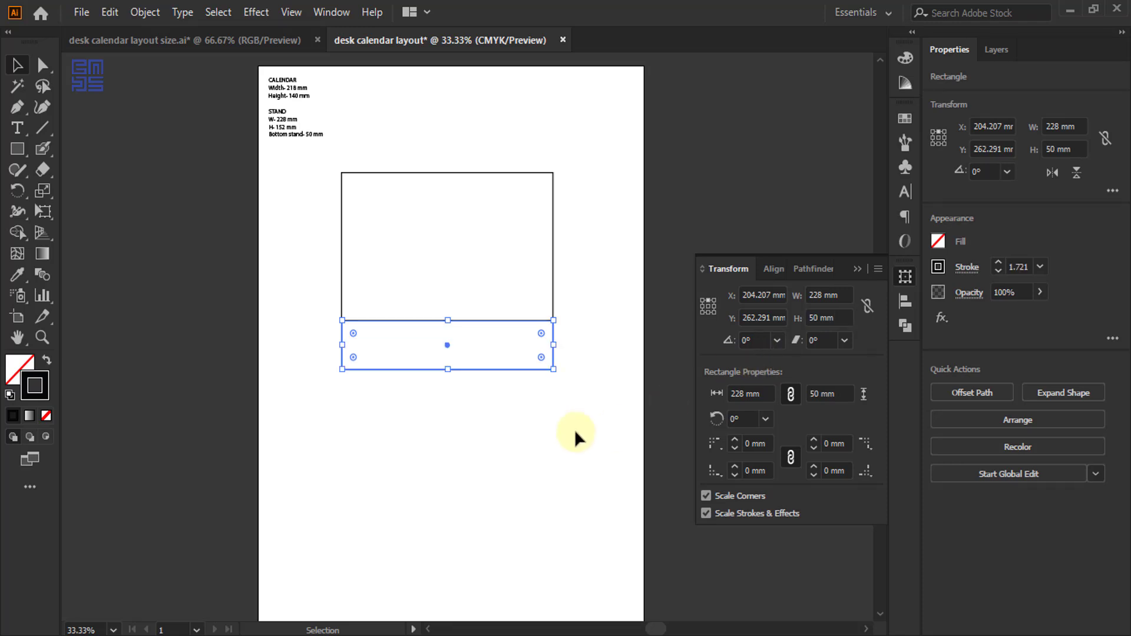
left_click(495, 383)
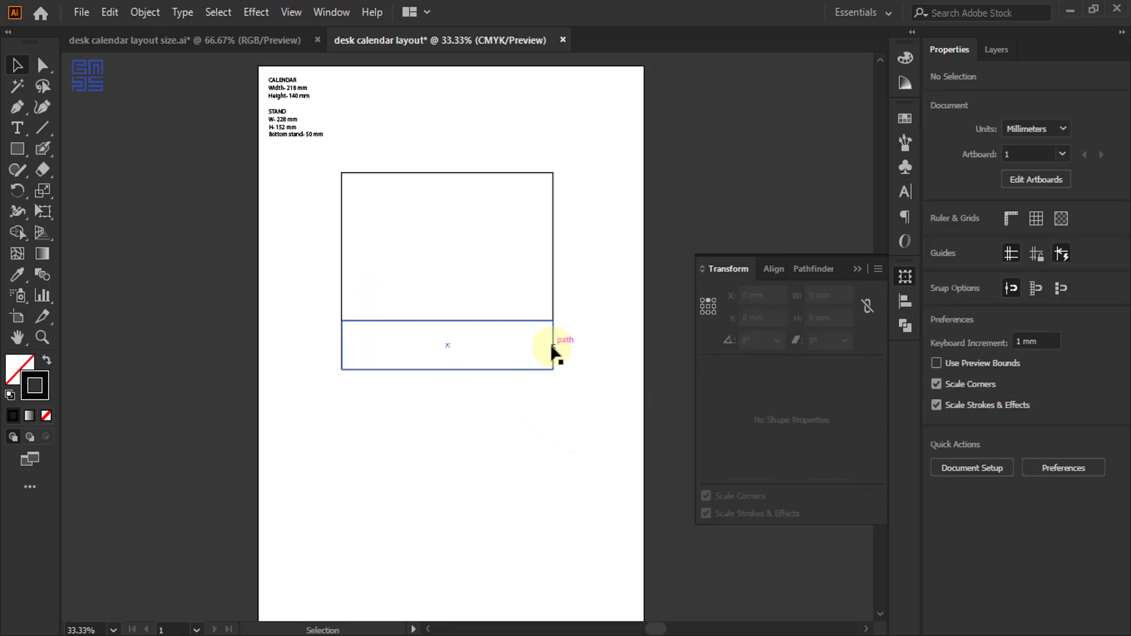
- Duplicate the 50 mm strip directly beneath itself, and place a copy of the 152 mm high rectangle beneath the second strip
left_click_drag(553, 352, 551, 400)
left_click_drag(506, 459, 505, 459)
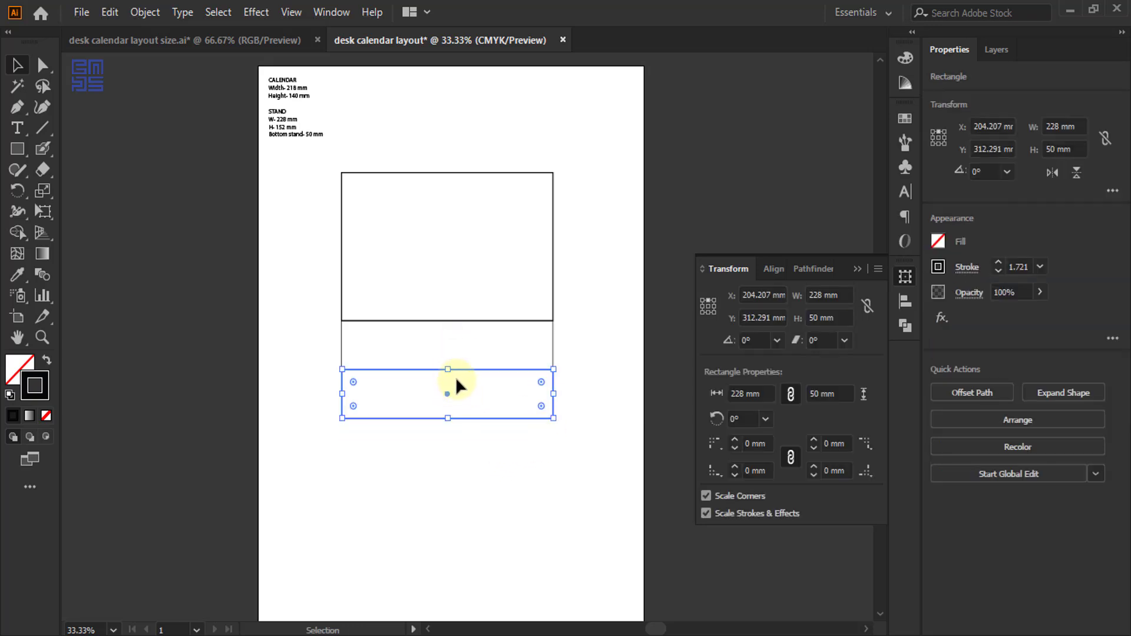
left_click_drag(480, 175, 480, 419)
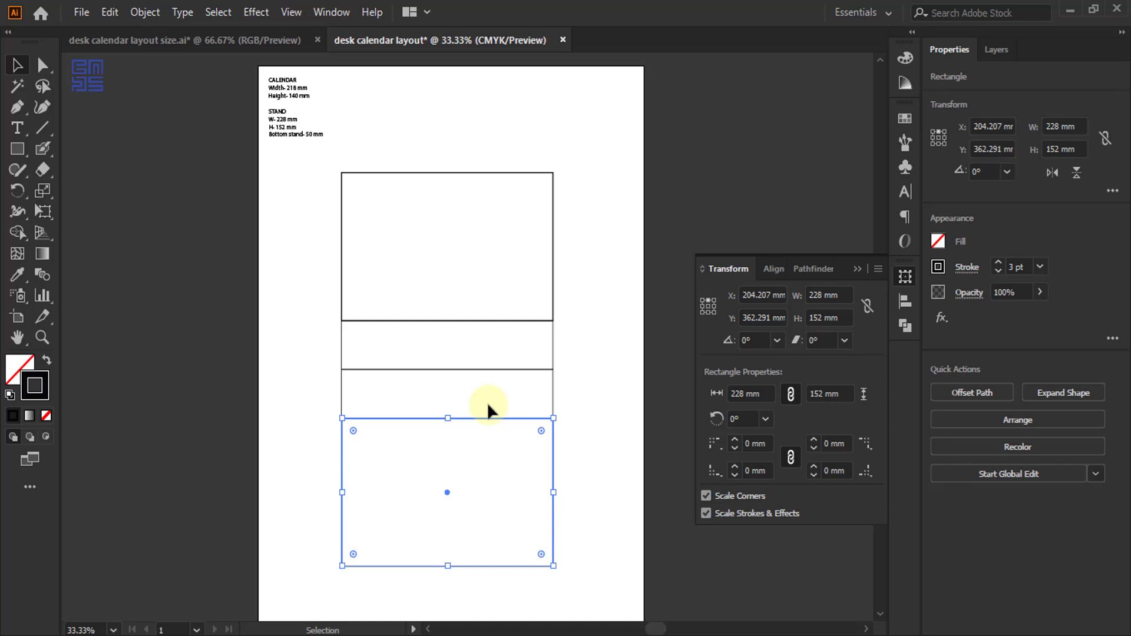
scroll(511, 306, "down", 2)
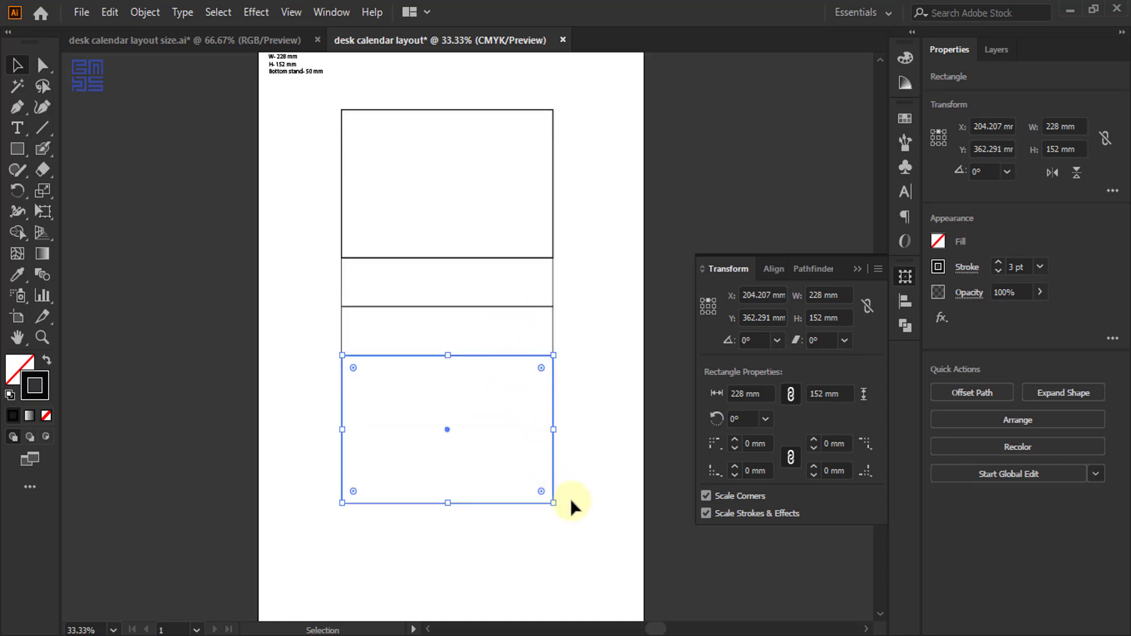
- Duplicate the lower 152 mm high rectangle directly beneath itself, with their edges touching
left_click(596, 494)
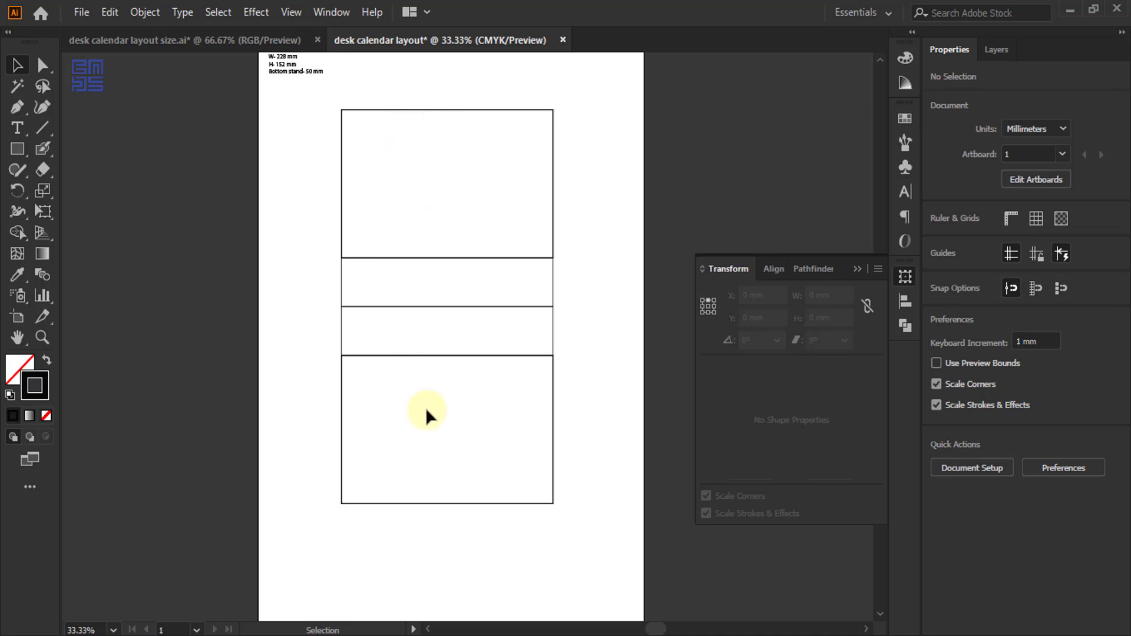
scroll(443, 326, "down", 2)
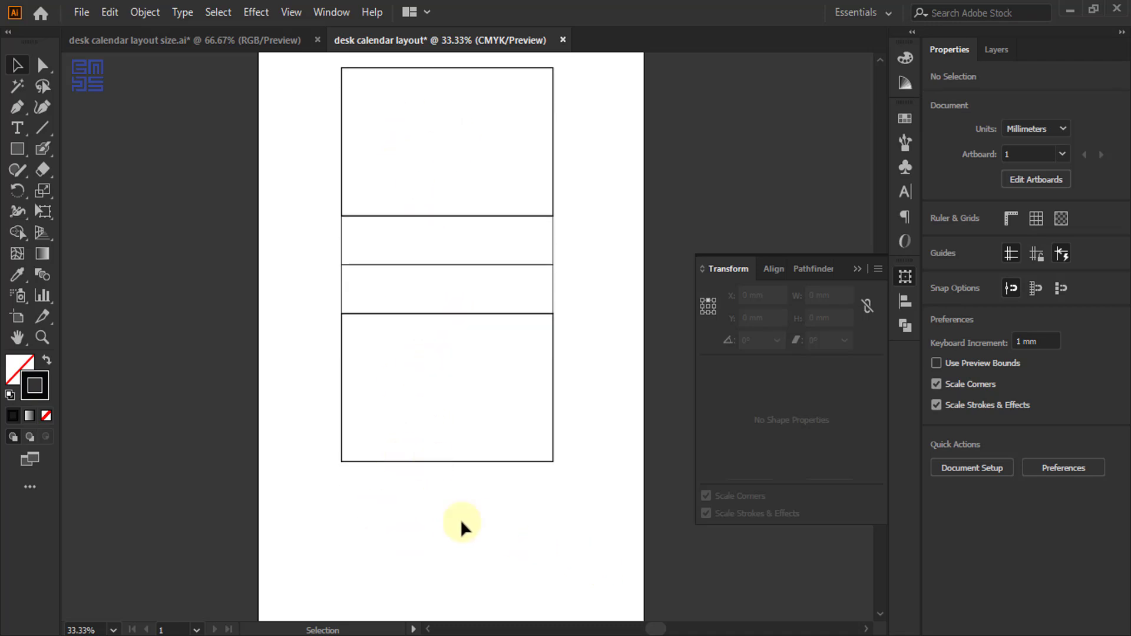
left_click_drag(554, 348, 477, 495)
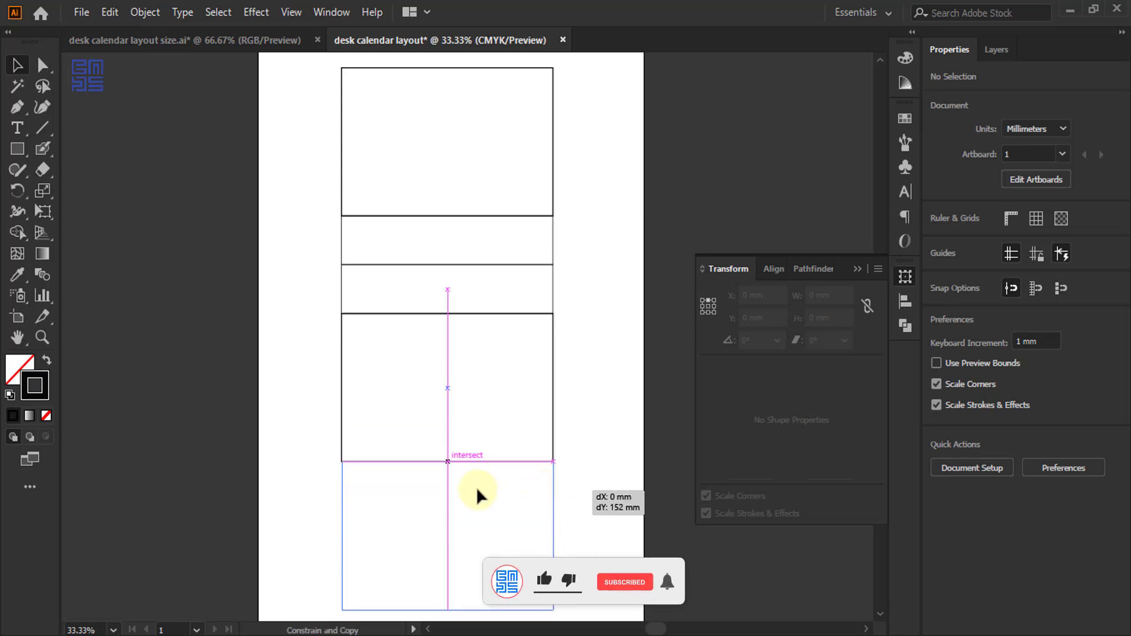
left_click_drag(464, 389, 466, 390)
scroll(510, 424, "down", 1)
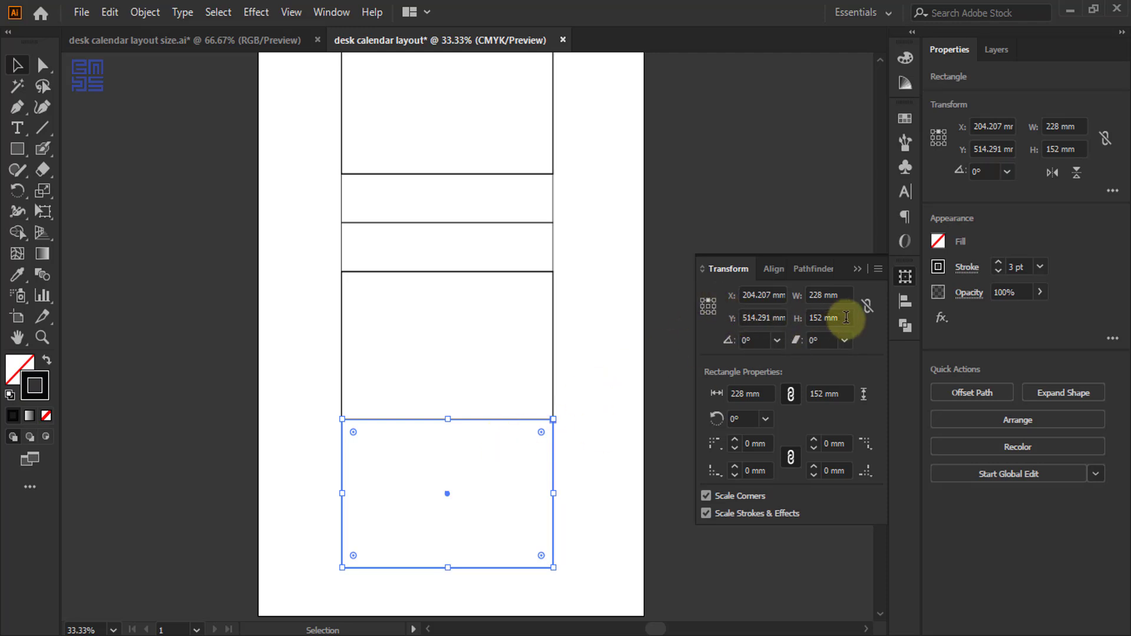
- Set the height of the new bottom rectangle to 20 mm to form the glue flap
double_click(816, 318)
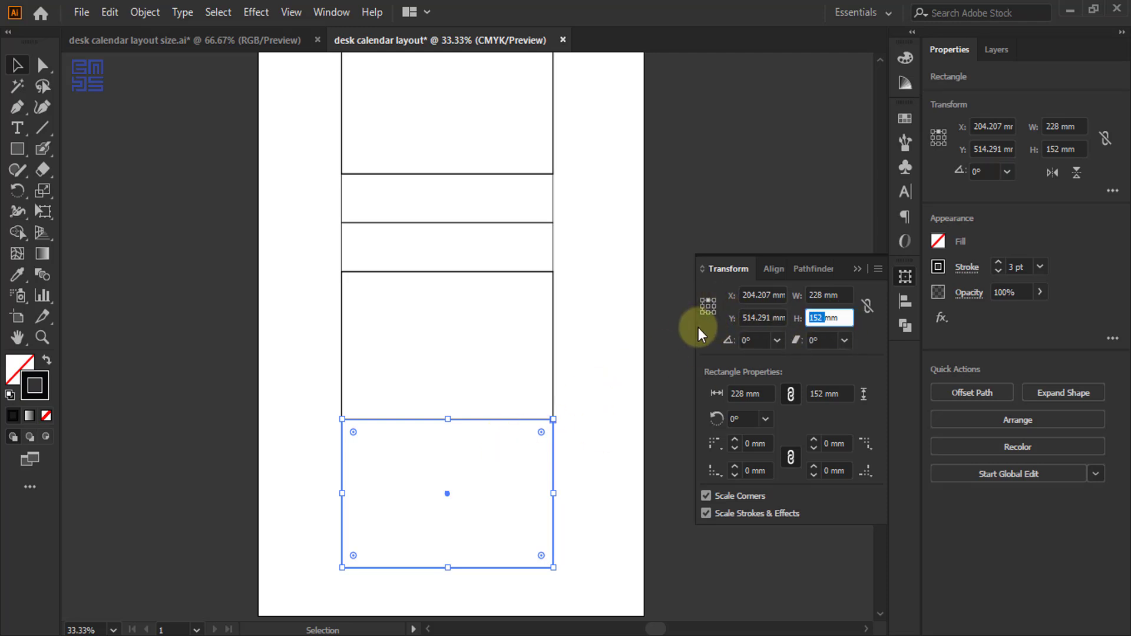
type("20")
key("Return")
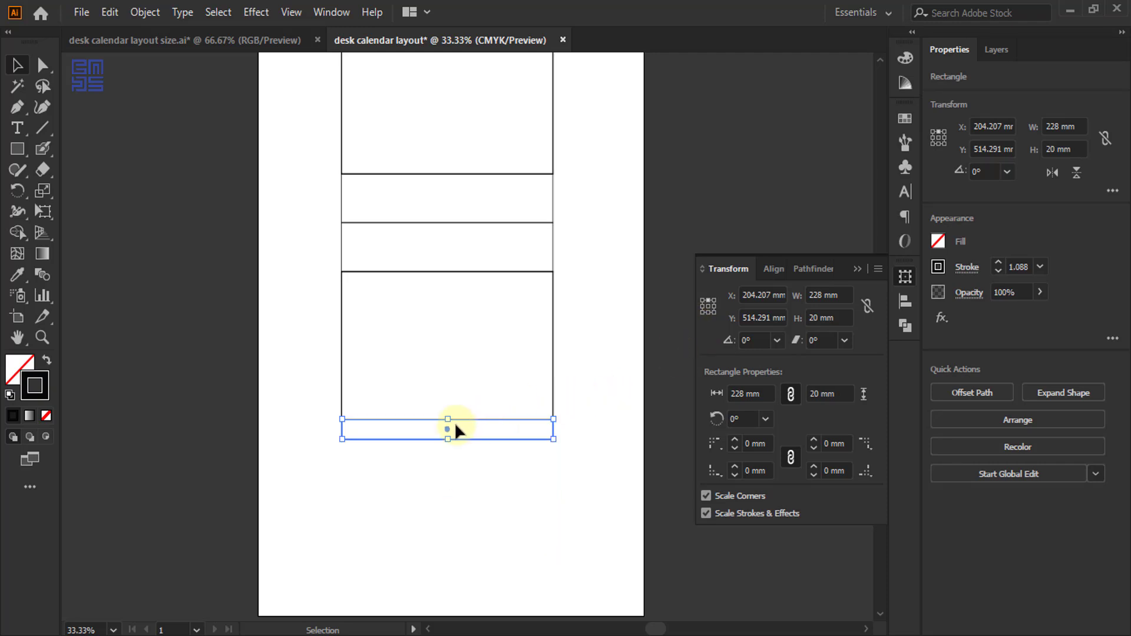
scroll(454, 423, "up", 3)
scroll(451, 419, "down", 1)
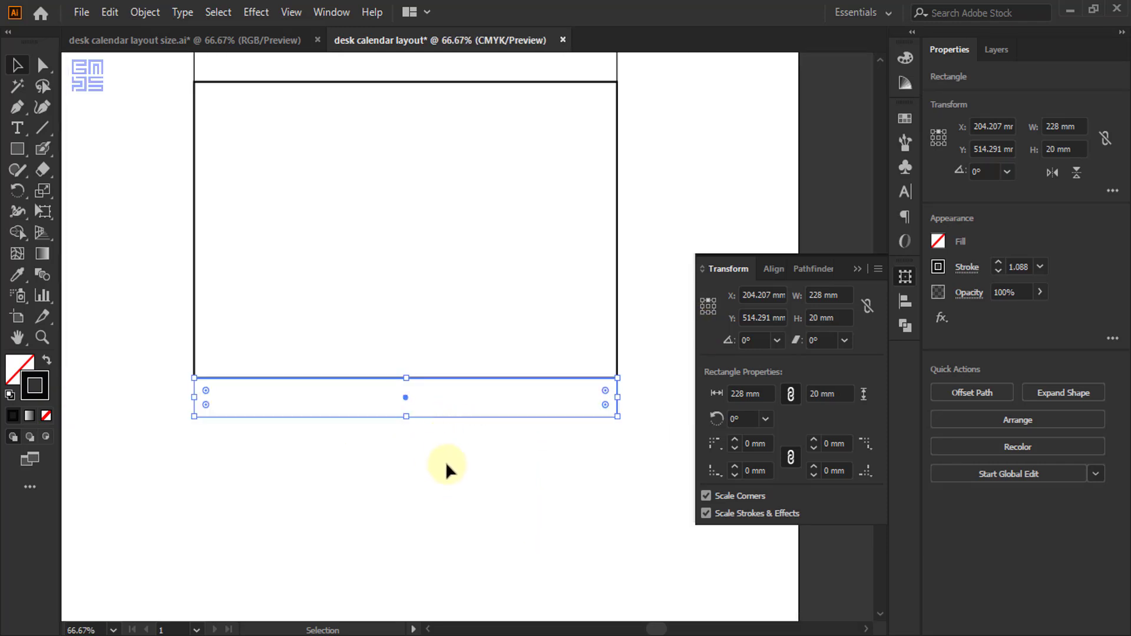
left_click(446, 463)
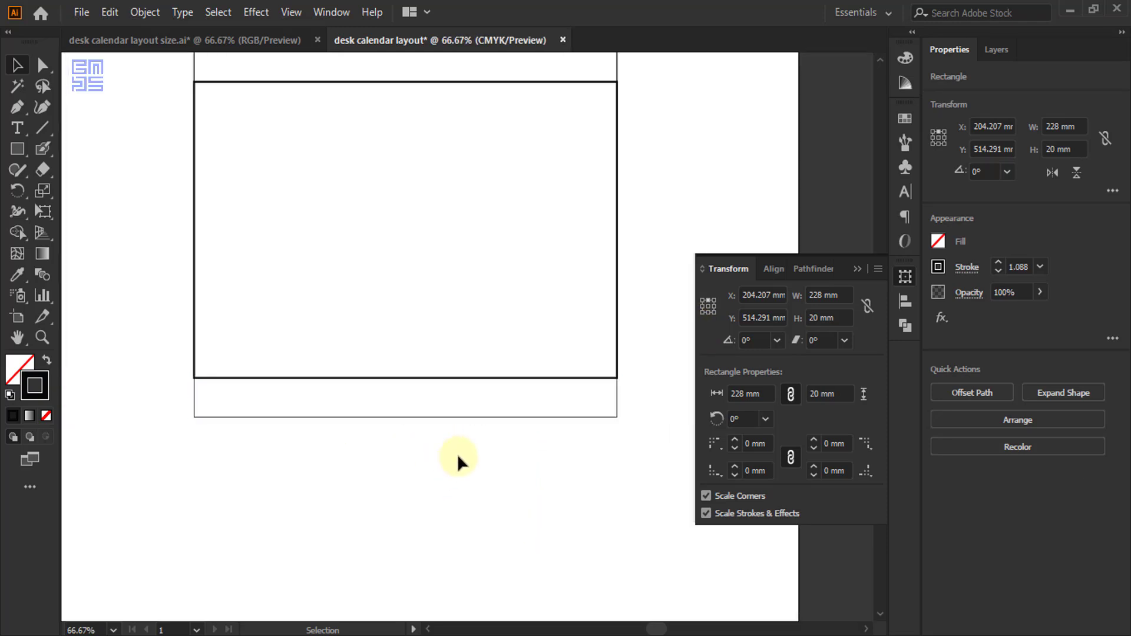
- Select the 20 mm strip's lower-left anchor point and check the keyboard increment in the preferences
left_click(42, 65)
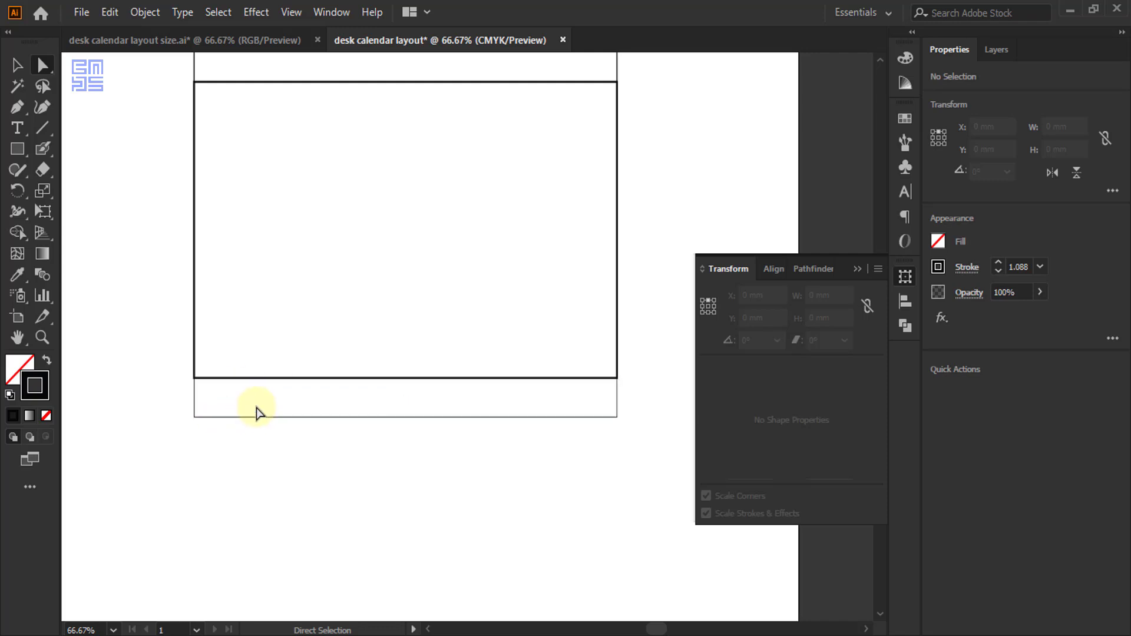
left_click_drag(177, 392, 209, 445)
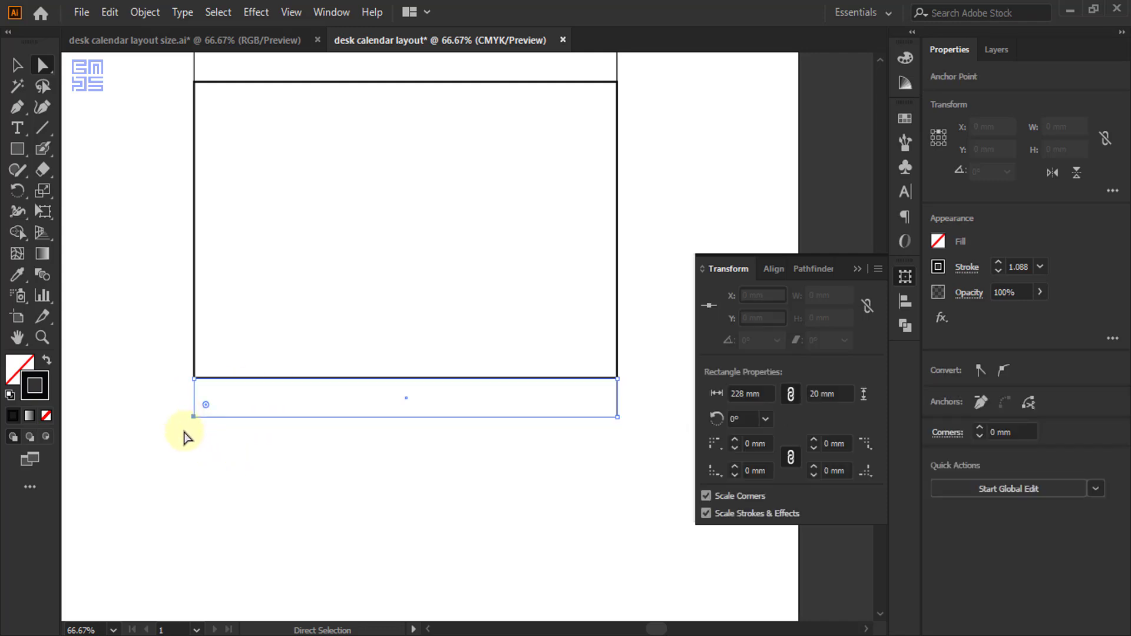
scroll(184, 439, "up", 3)
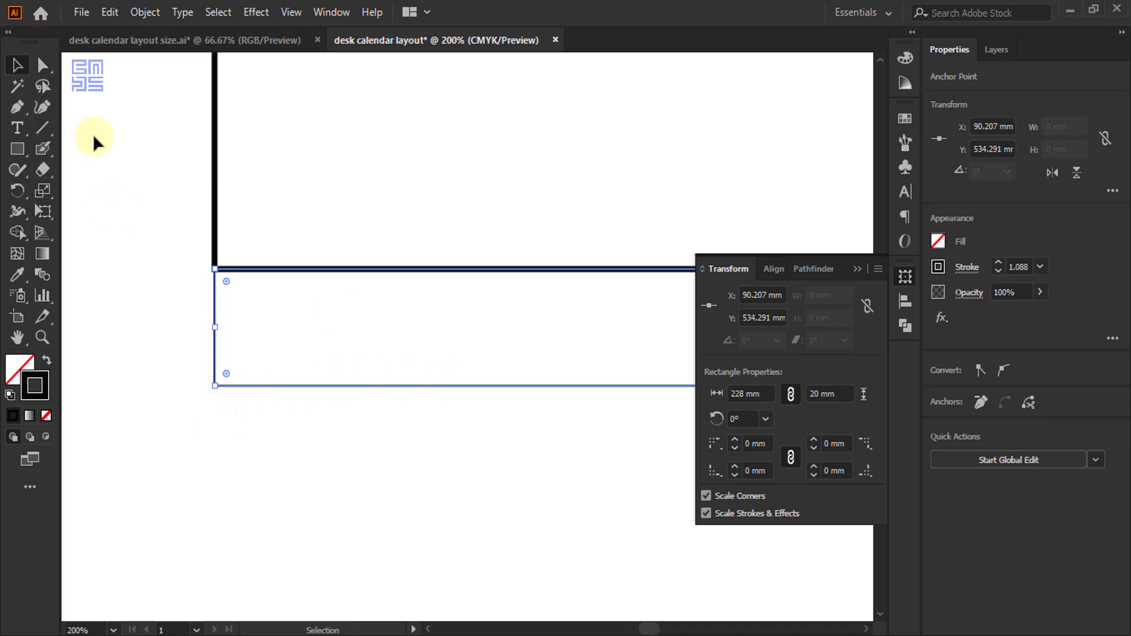
key("ctrl+k")
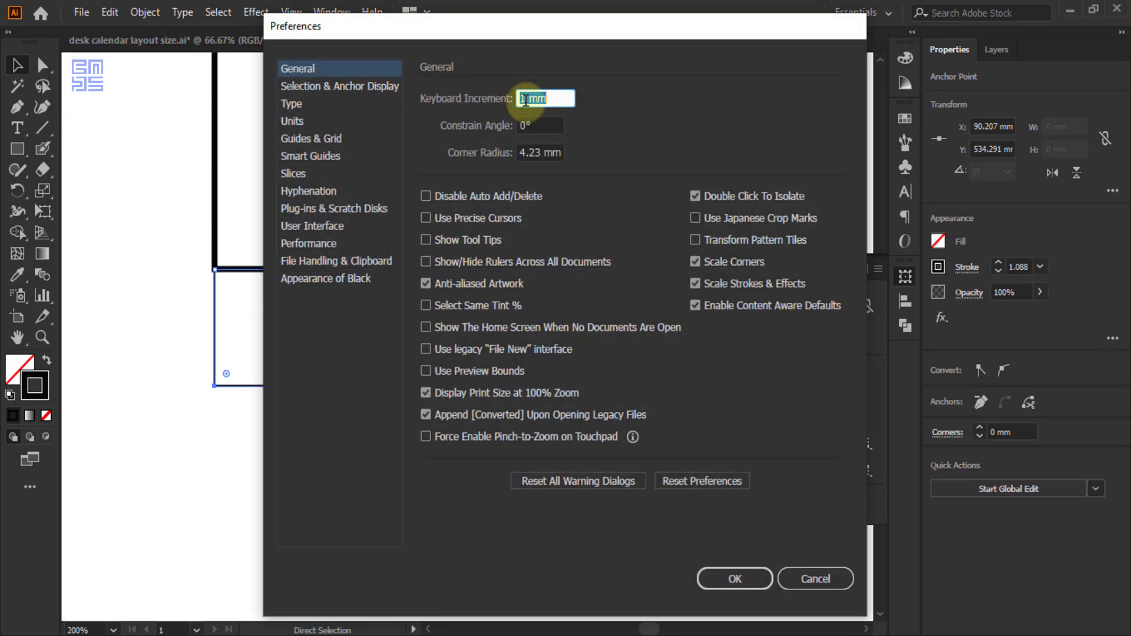
left_click(749, 577)
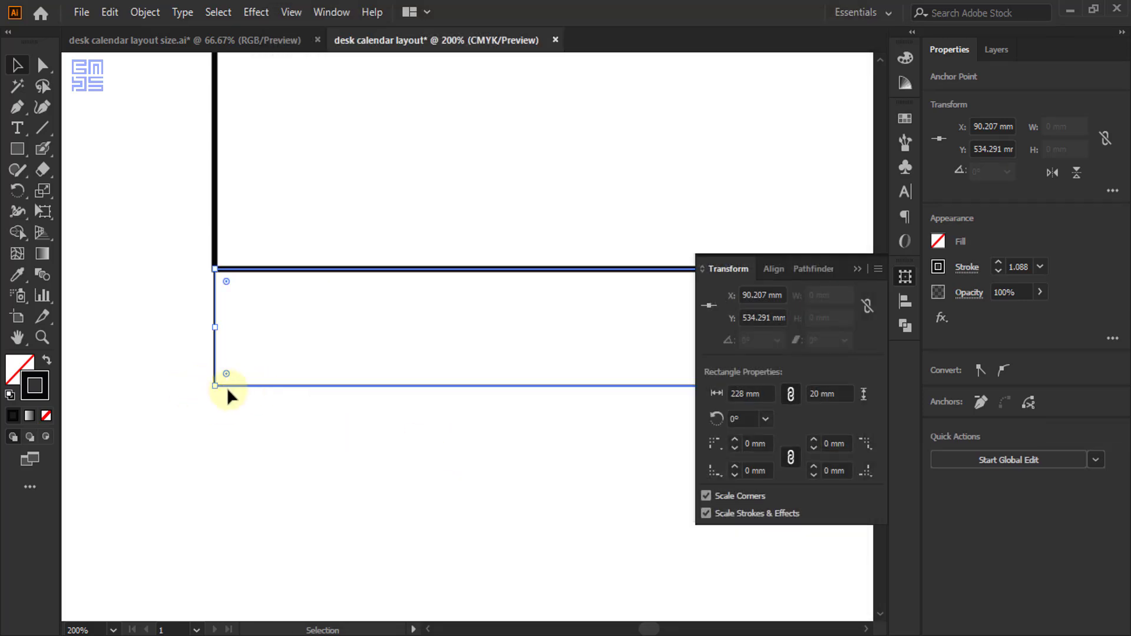
- Move only the 20 mm strip's lower-left anchor point 5 mm inward to slant that end
left_click(44, 66)
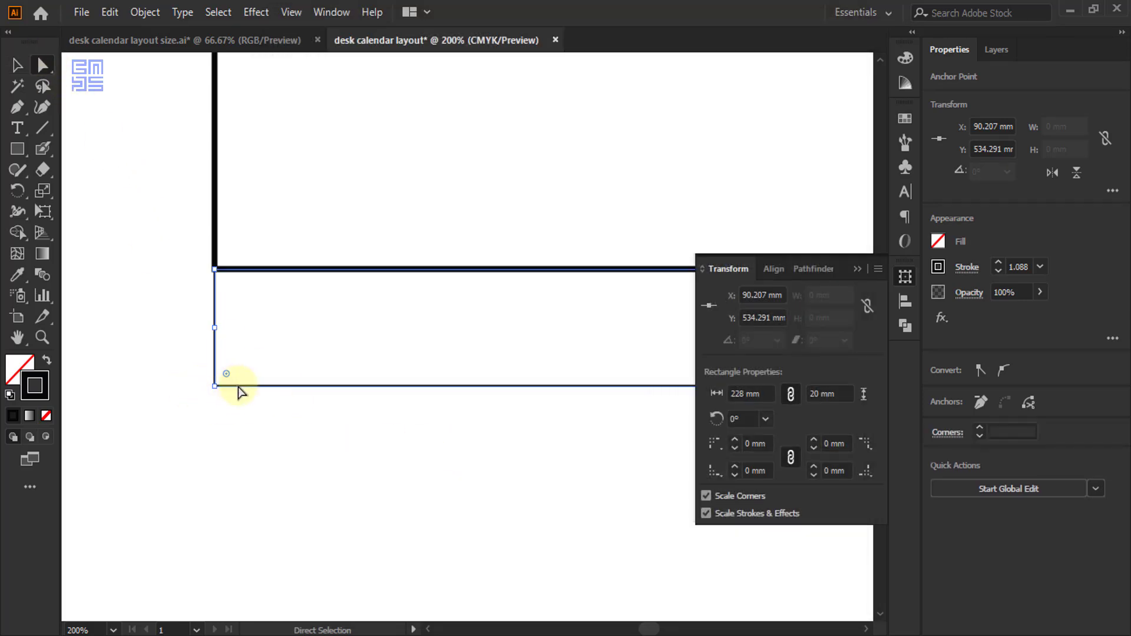
left_click_drag(187, 363, 245, 418)
key("Right")
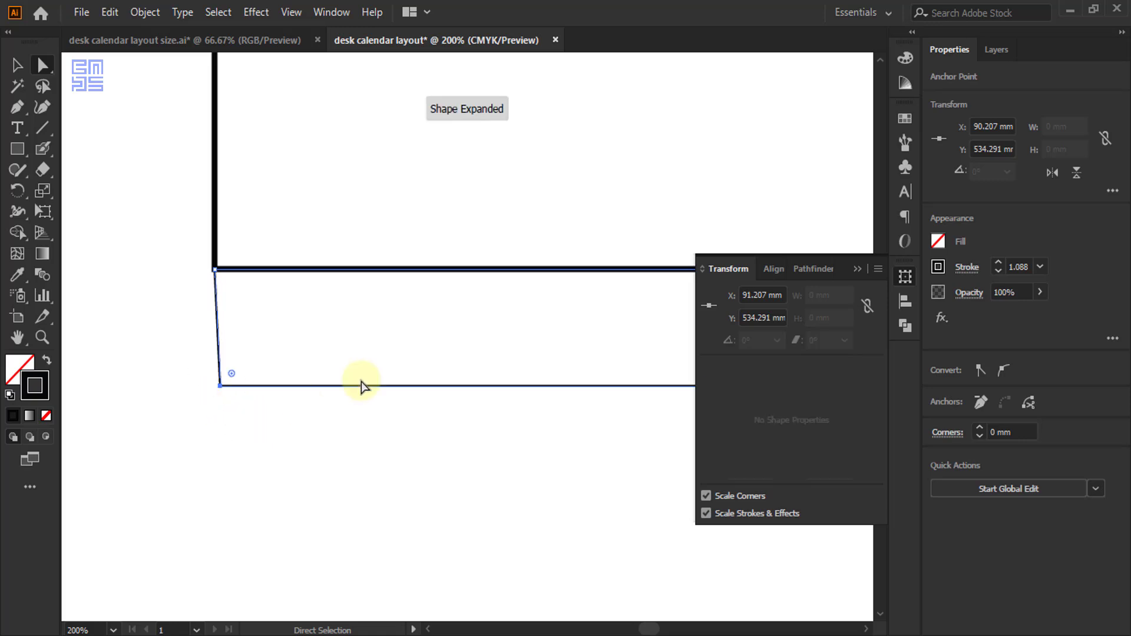
key("Right")
key("Right")
key("Right")
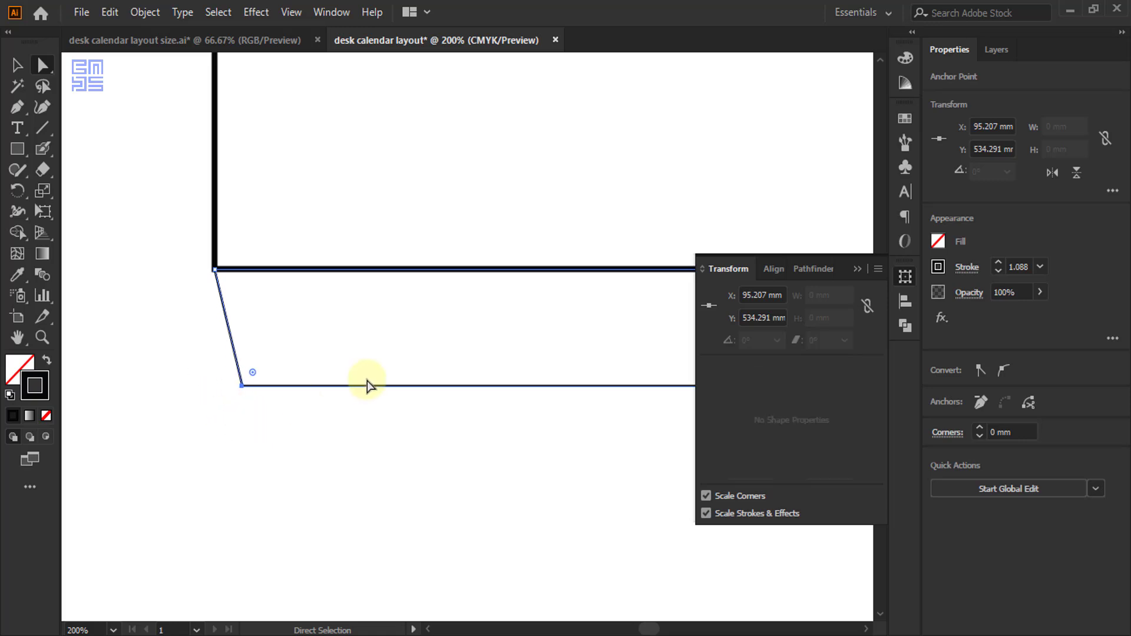
- Move only the 20 mm strip's lower-right anchor point 5 mm inward to match the opposite slant
key("ctrl+minus")
key("ctrl+minus")
key("ctrl+minus")
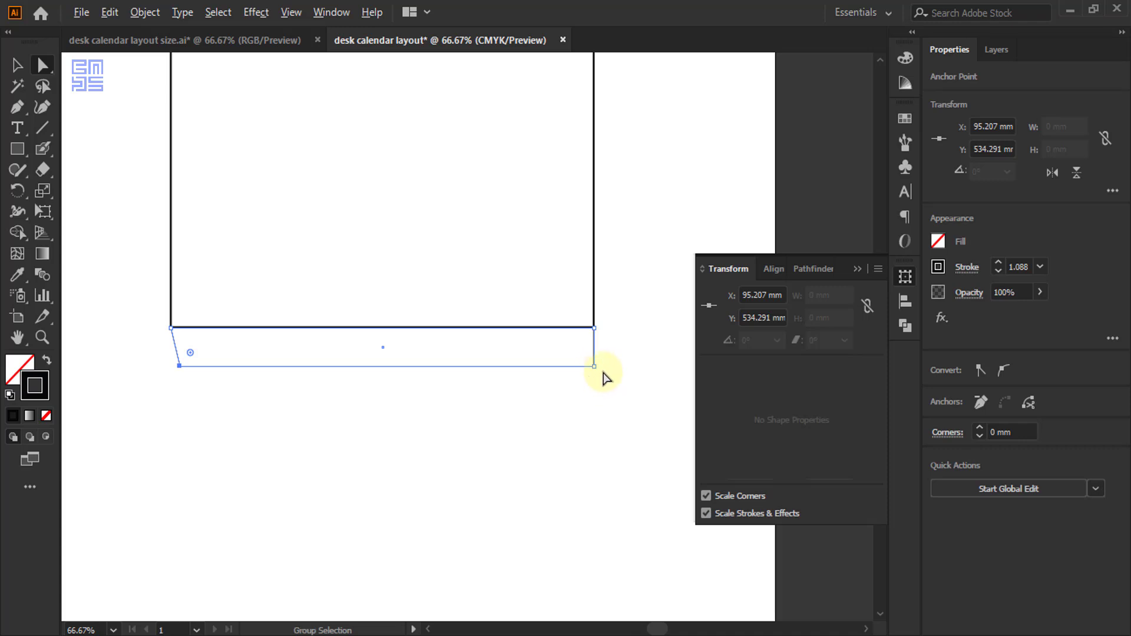
key("ctrl+plus")
key("ctrl+plus")
key("ctrl+plus")
left_click_drag(624, 331, 549, 392)
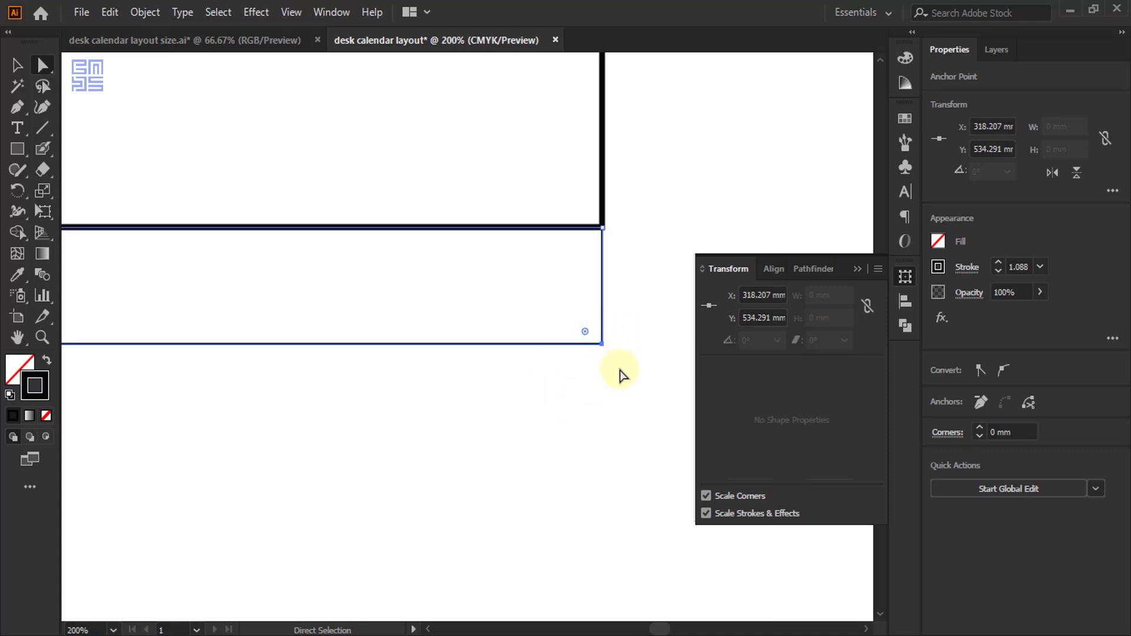
key("Left")
key("Left")
key("Left")
key("Left")
key("Left")
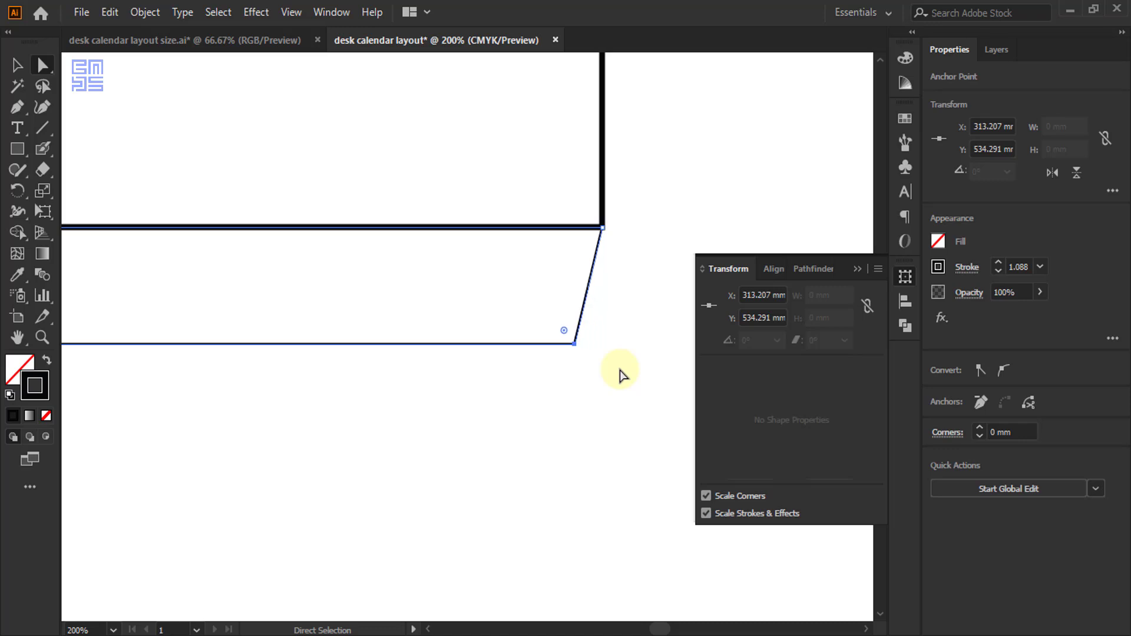
- Select all five stand panels and set their stroke weight to 3 pt
key("ctrl+minus")
key("ctrl+minus")
key("ctrl+minus")
key("ctrl+minus")
key("ctrl+minus")
key("ctrl+minus")
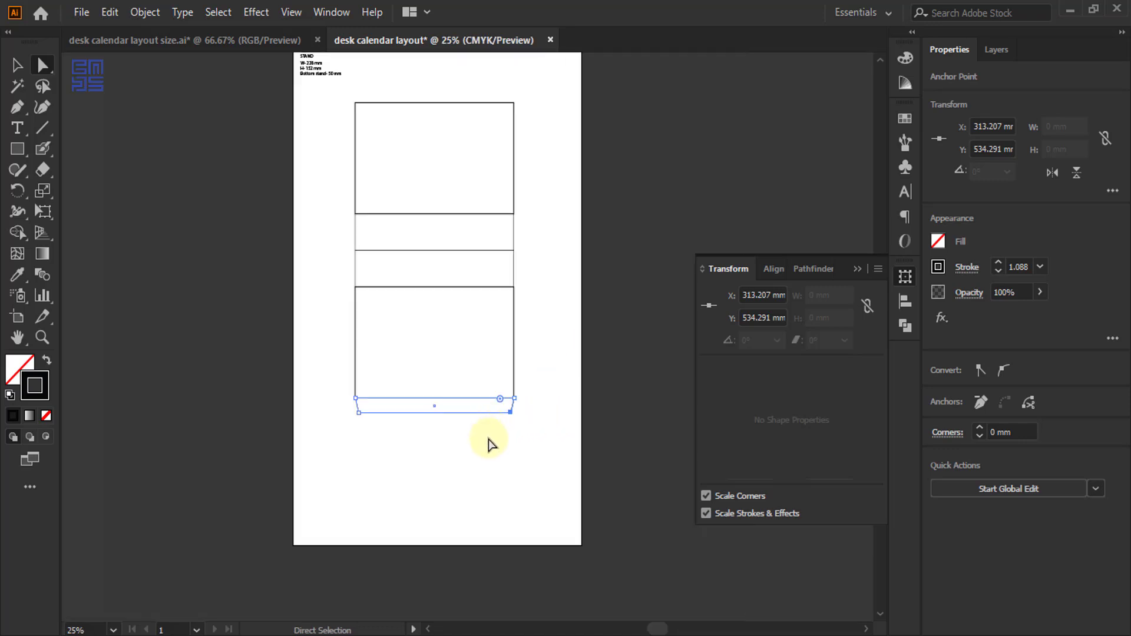
left_click(17, 65)
left_click_drag(328, 94, 562, 454)
left_click(1040, 269)
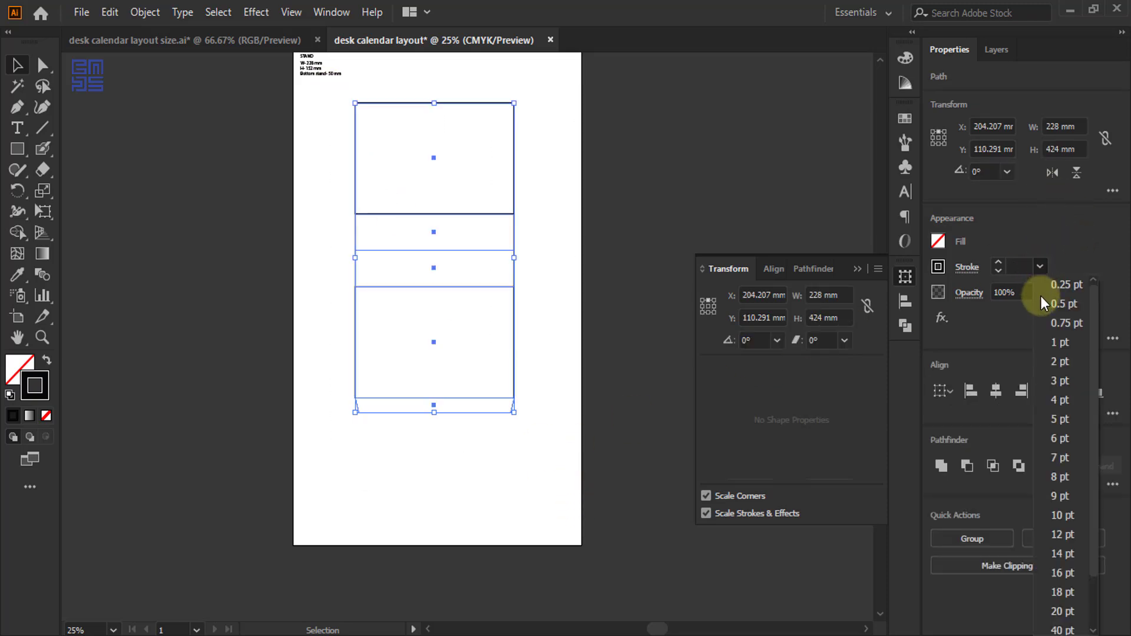
left_click(1061, 380)
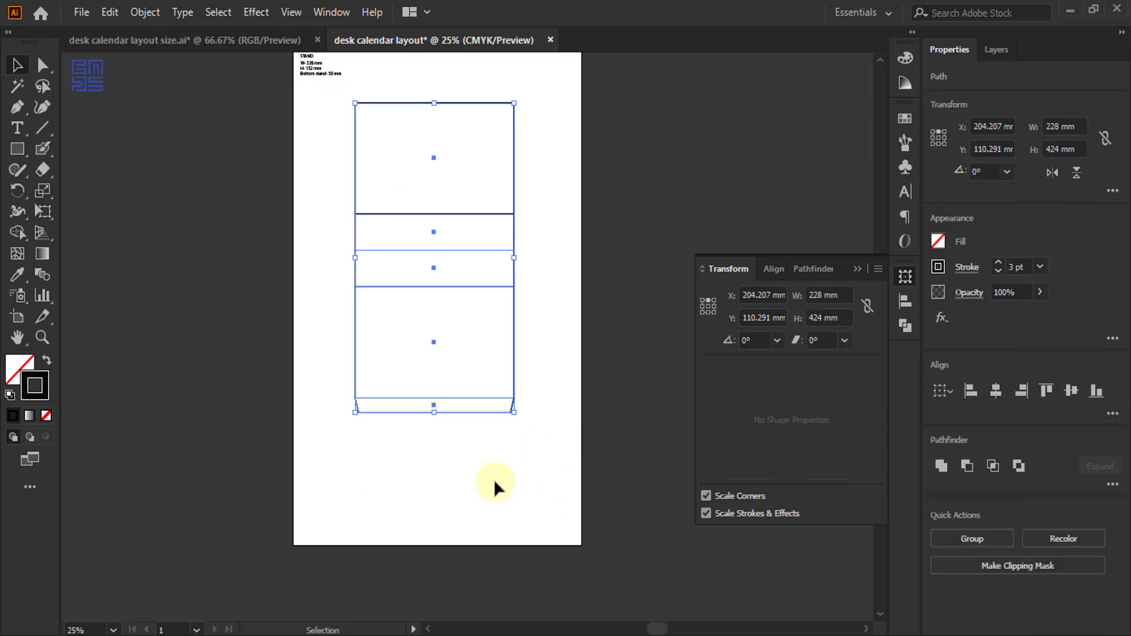
left_click(473, 480)
scroll(533, 299, "up", 2)
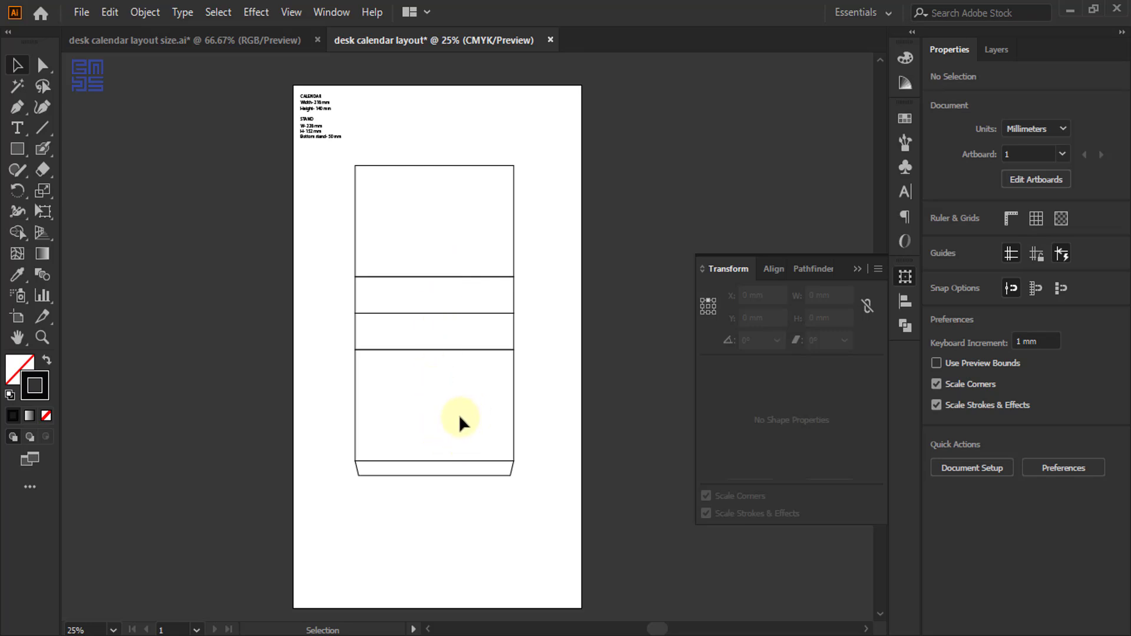
- Examine the folded base of the stand in the mockup document, and return to the layout document
left_click(254, 37)
left_click(542, 355)
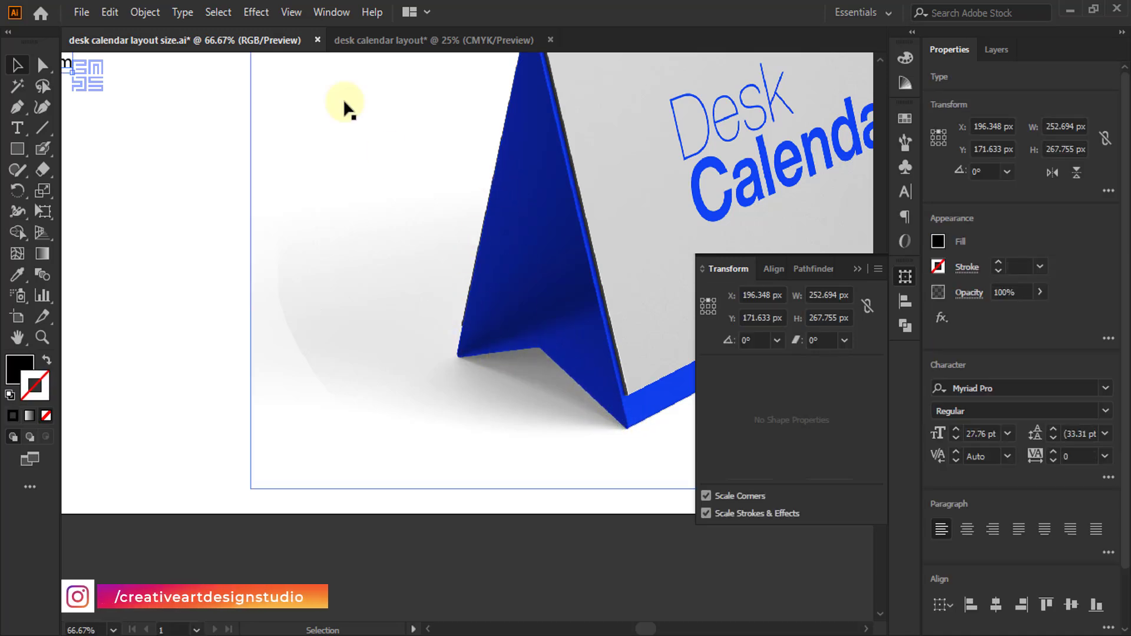
left_click(355, 38)
left_click(536, 290)
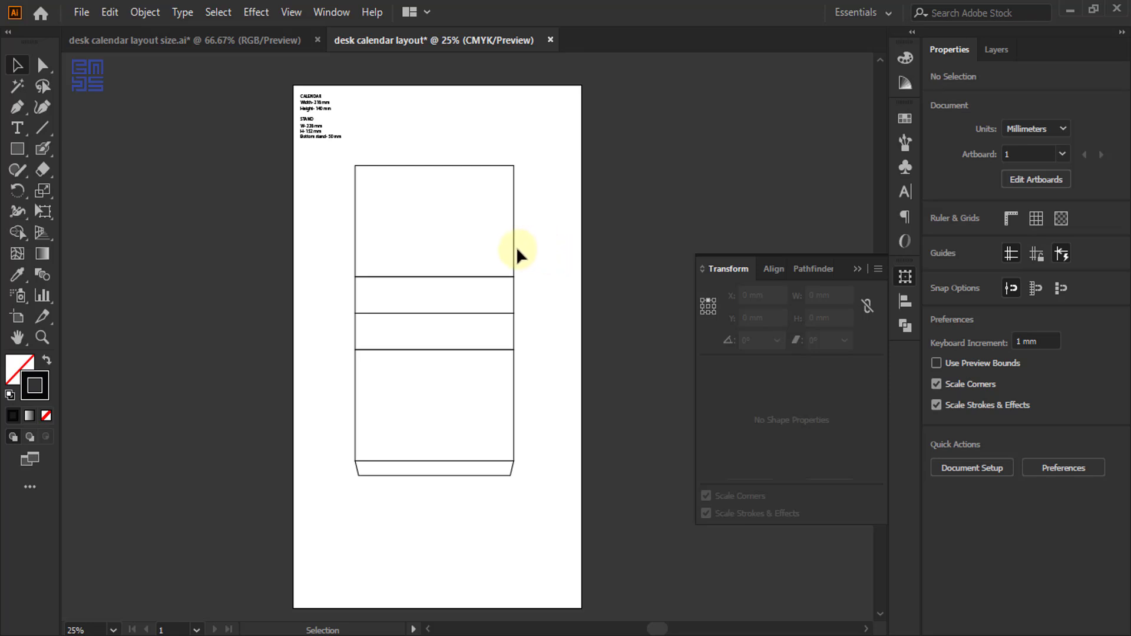
- Try pulling the stand panels apart vertically, moving the upper panel up and the lower panel and second 50 mm strip down
left_click_drag(516, 248, 517, 232)
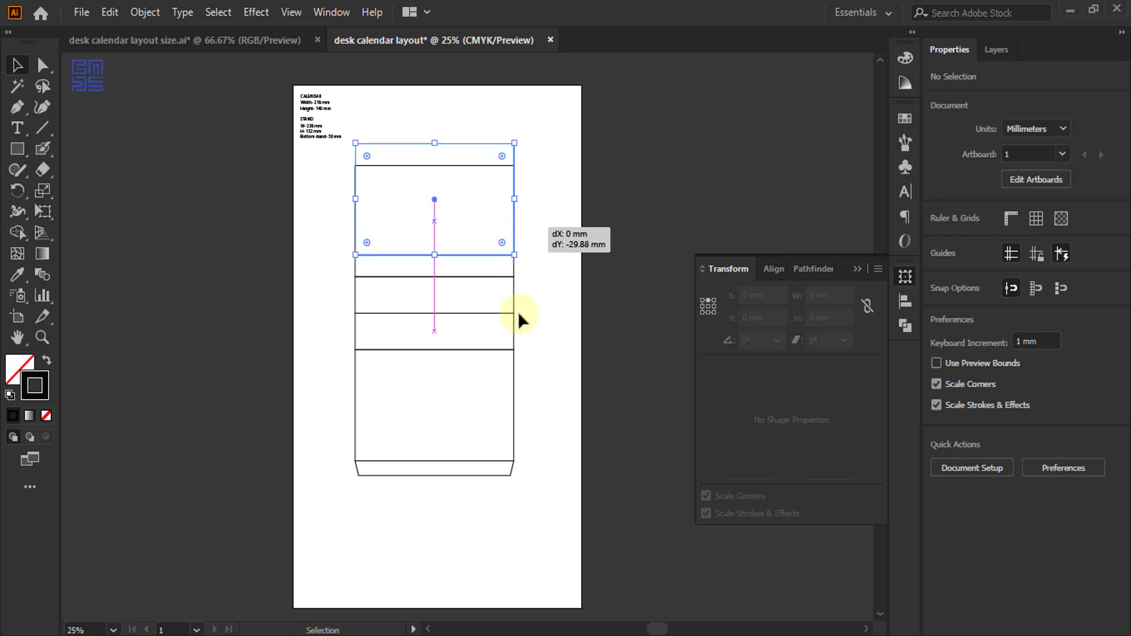
left_click_drag(513, 373, 517, 405)
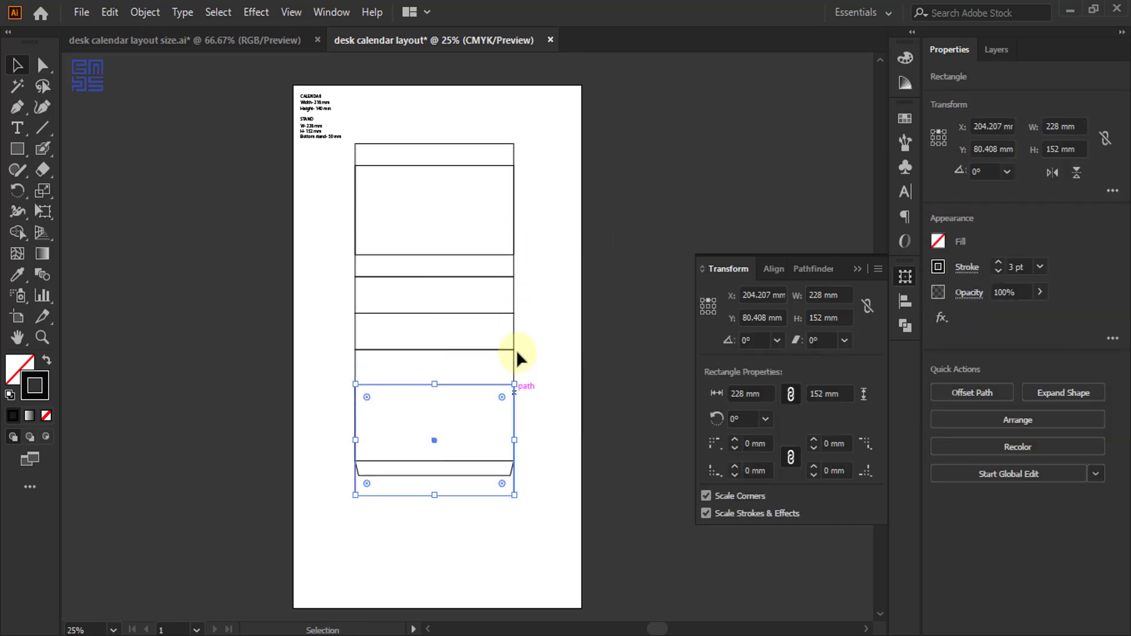
left_click_drag(513, 340, 513, 356)
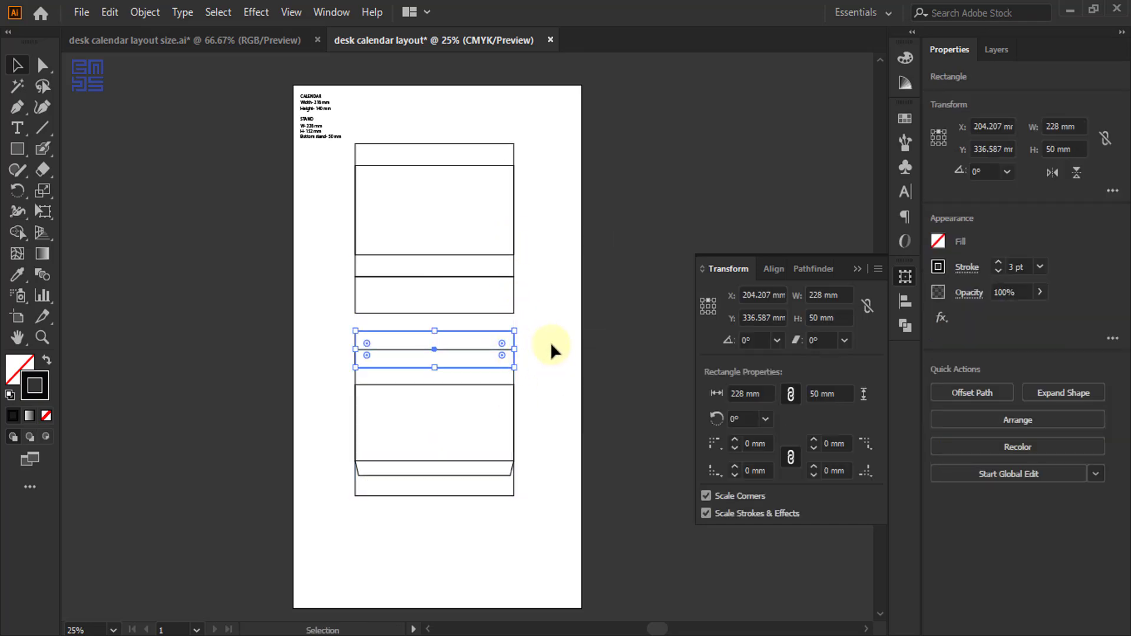
left_click(429, 404)
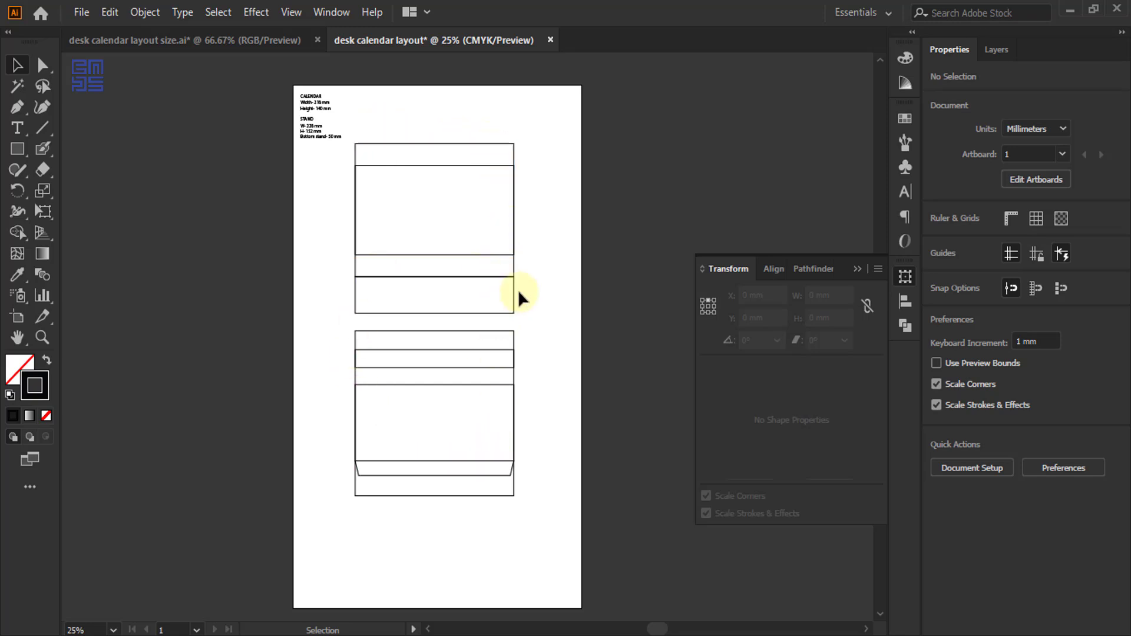
- Undo the three panel moves and deselect everything
key("ctrl+z")
key("ctrl+z")
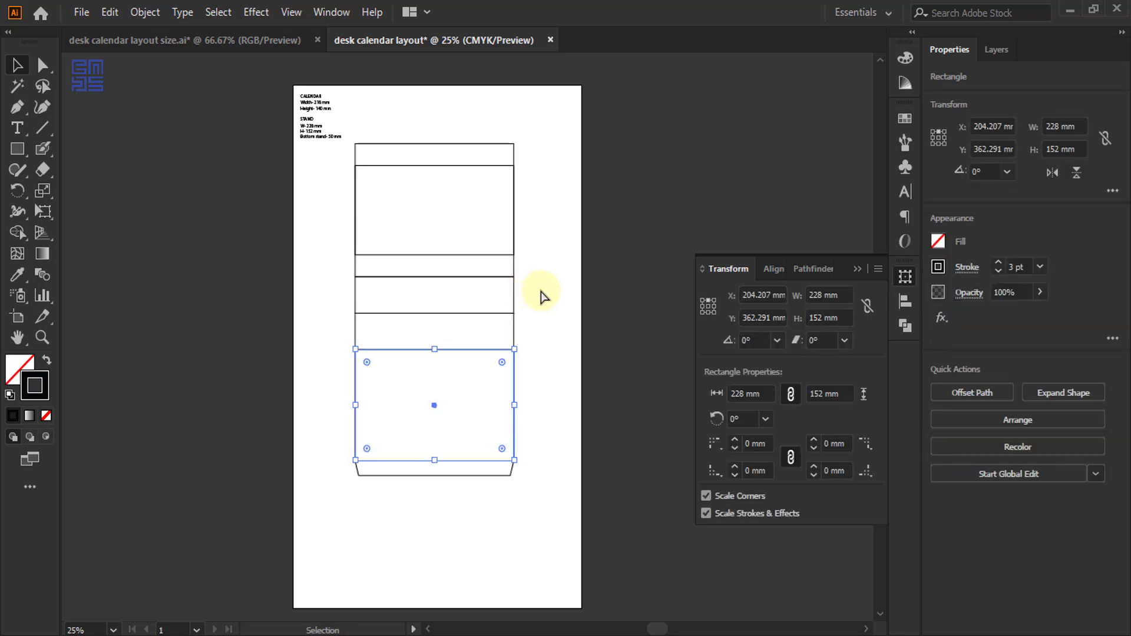
key("ctrl+z")
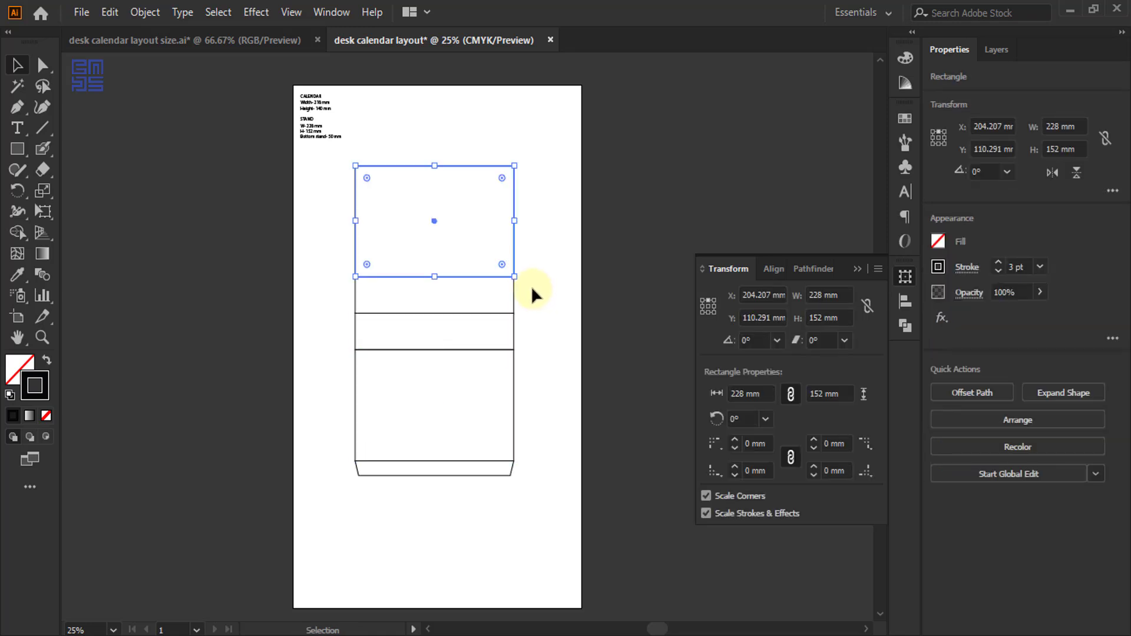
left_click(530, 286)
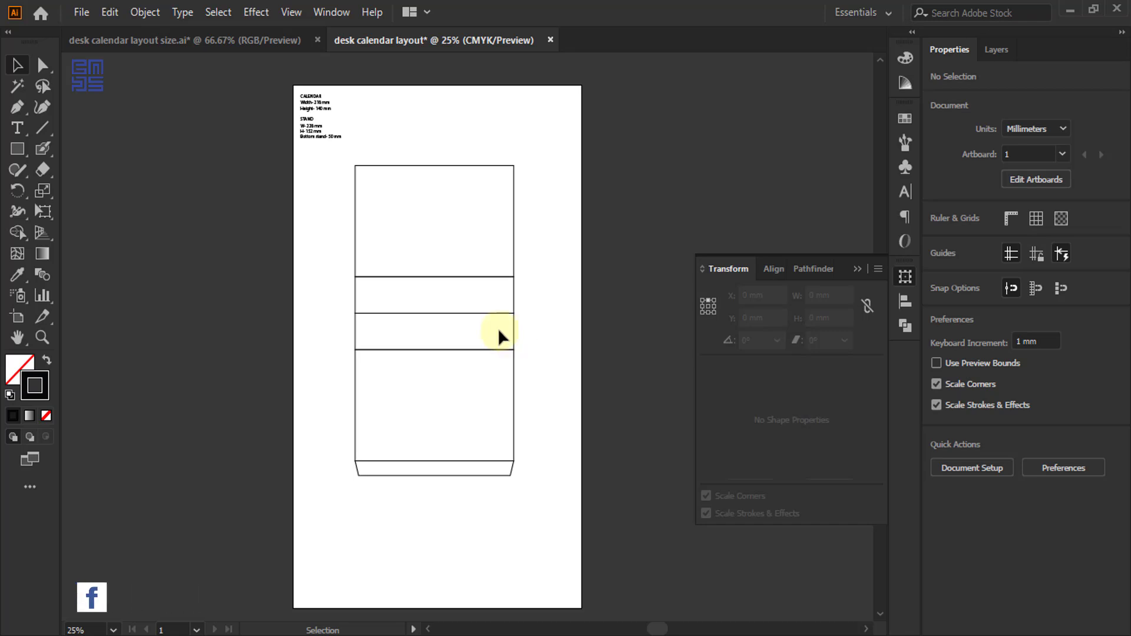
- Switch to the mockup document and examine how the whole calendar stand folds
left_click(212, 41)
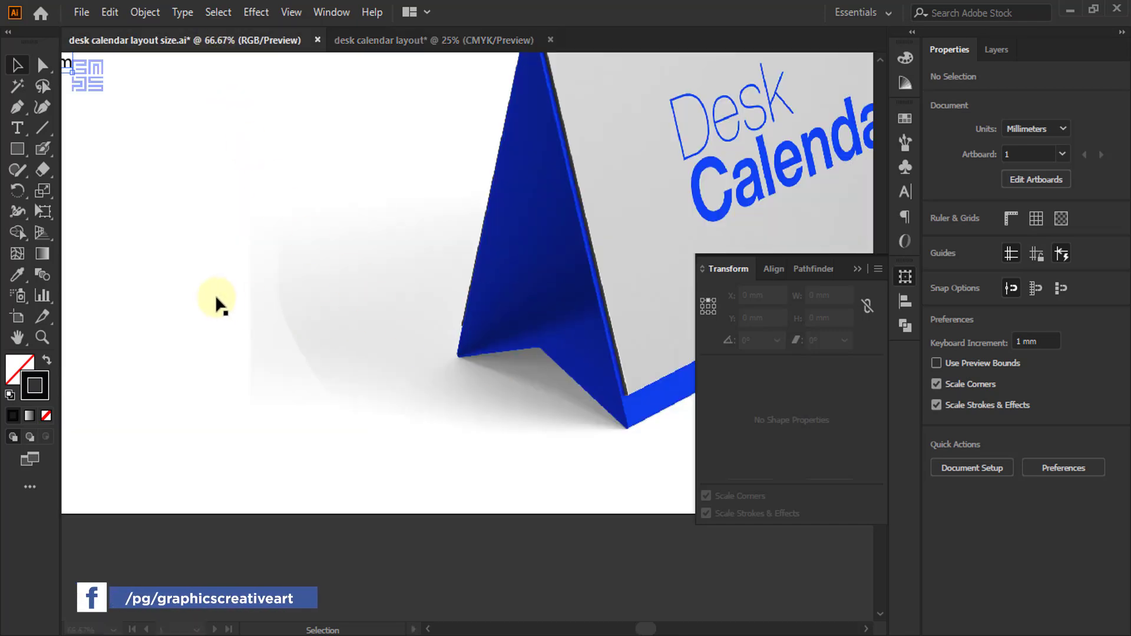
scroll(215, 296, "down", 2)
scroll(452, 324, "up", 1)
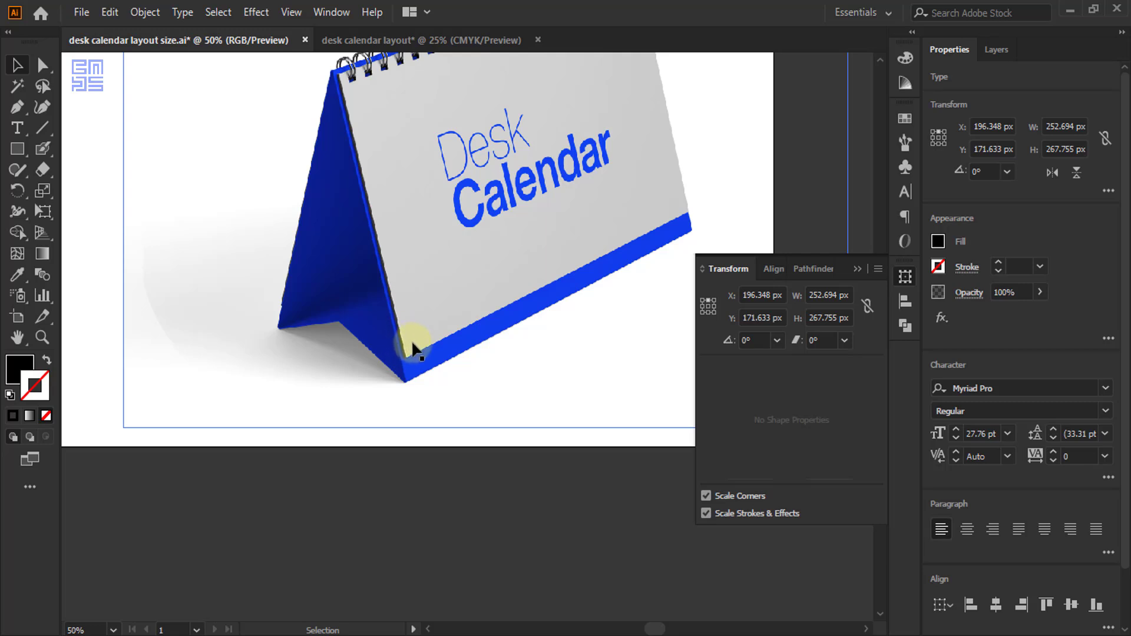
scroll(417, 348, "down", 1)
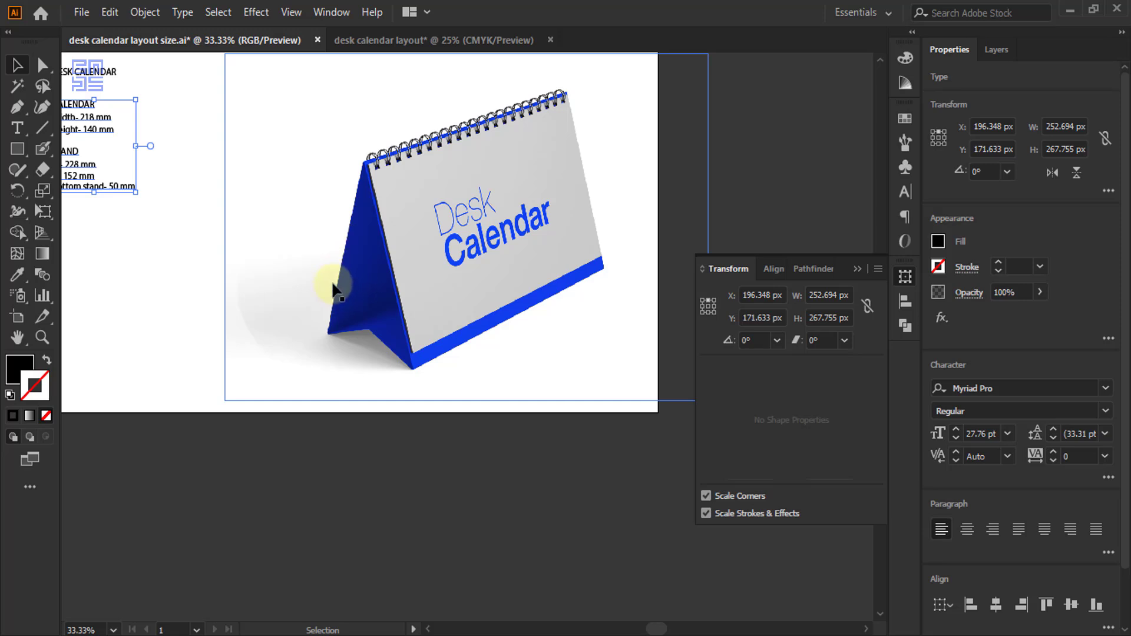
- Return to the desk calendar layout document and select the horizontal fold edges between the stand panels and glue flap
left_click(400, 40)
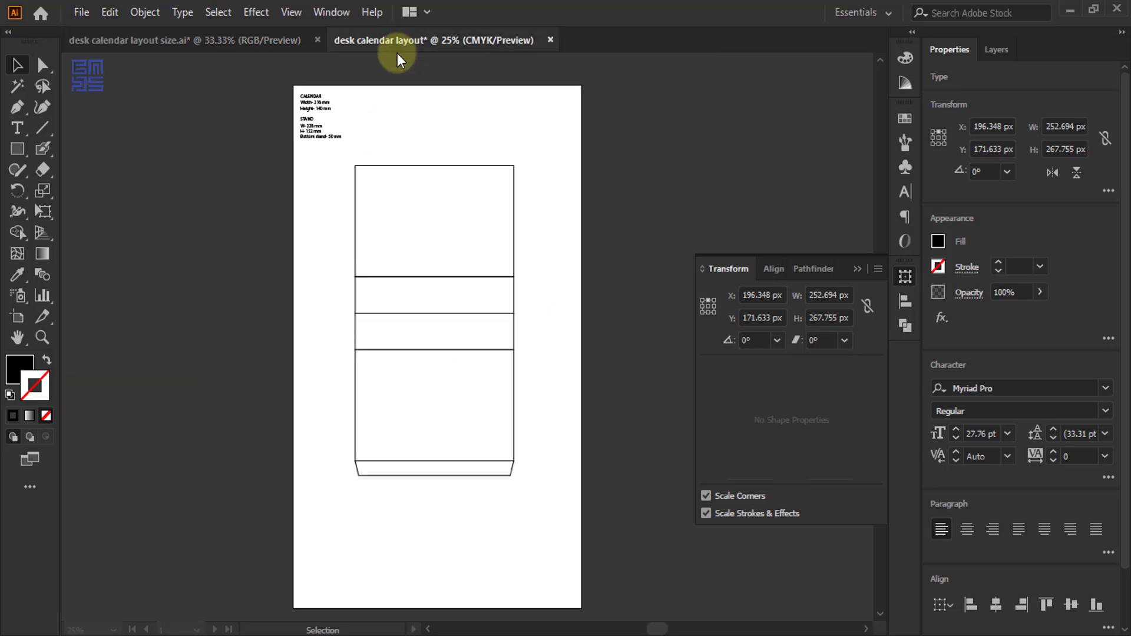
left_click(310, 290)
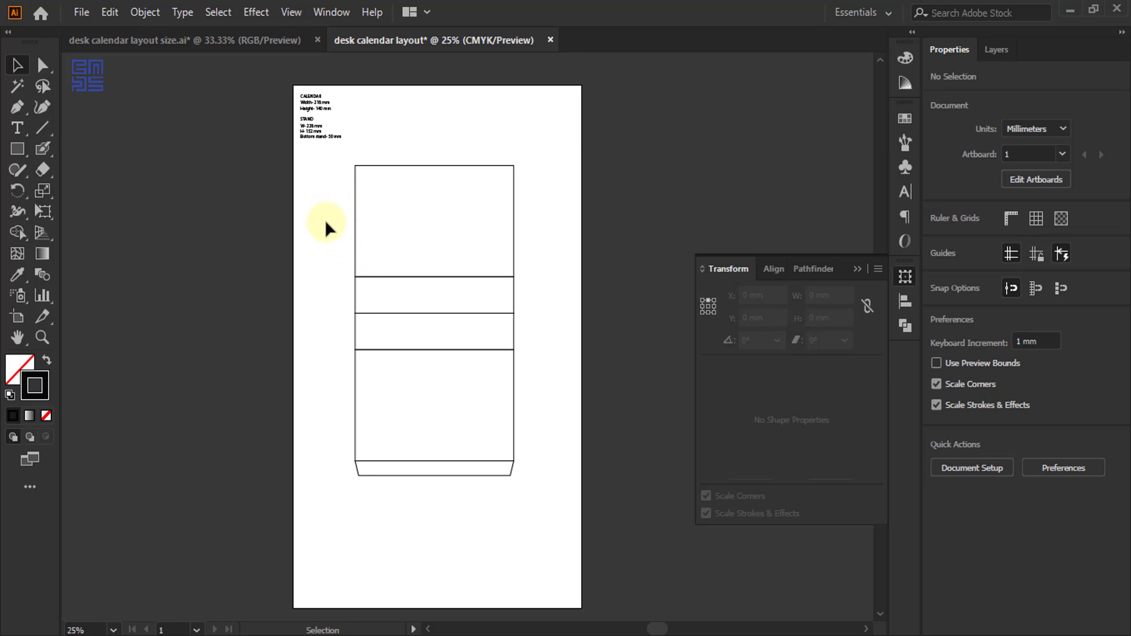
left_click(42, 65)
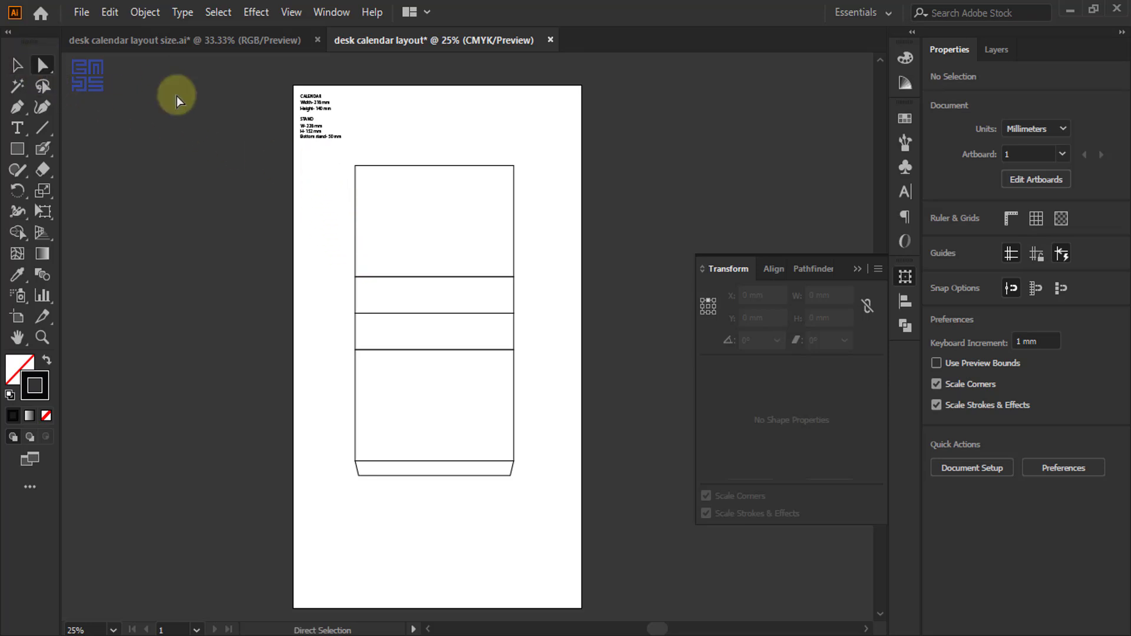
left_click_drag(400, 243, 434, 442)
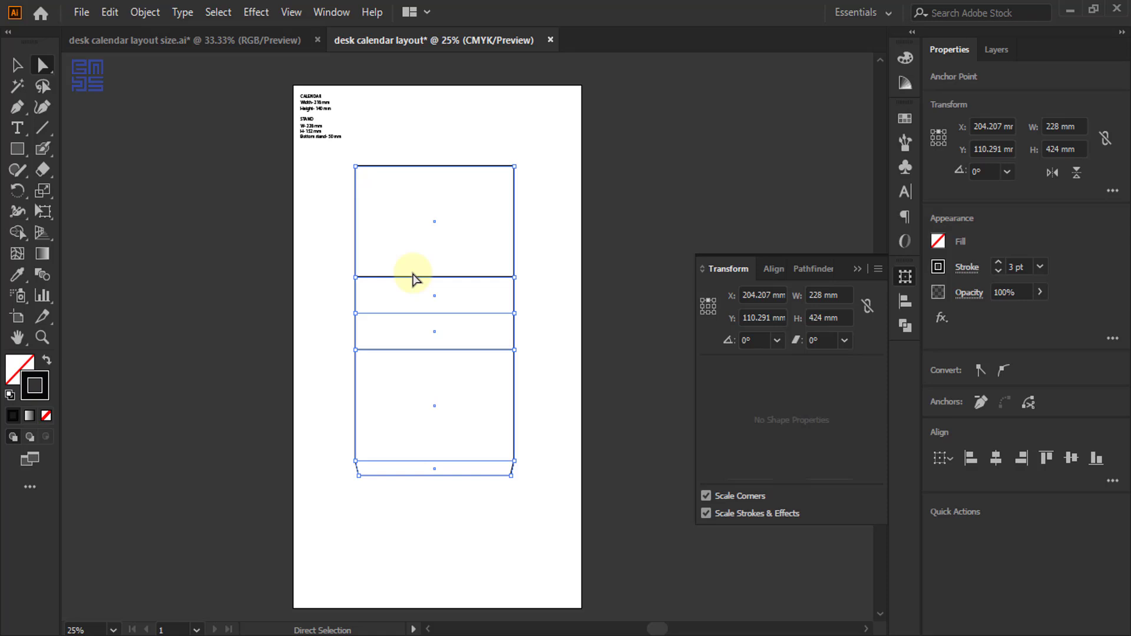
- Add a new layer to the layout document and name it "stand"
left_click(996, 50)
left_click(1081, 627)
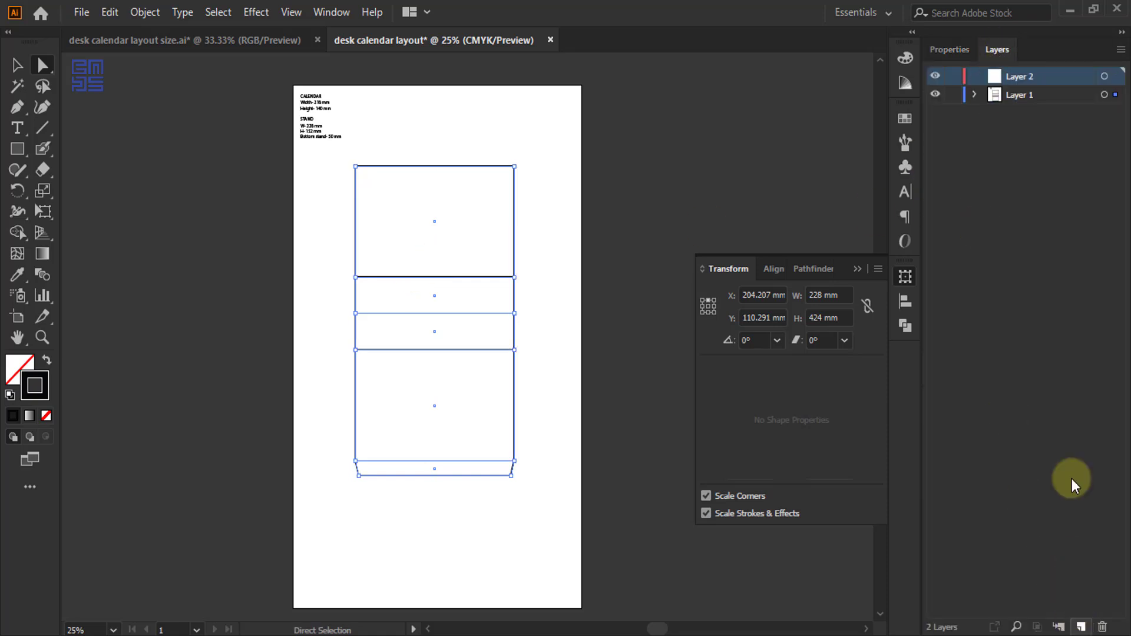
double_click(1021, 76)
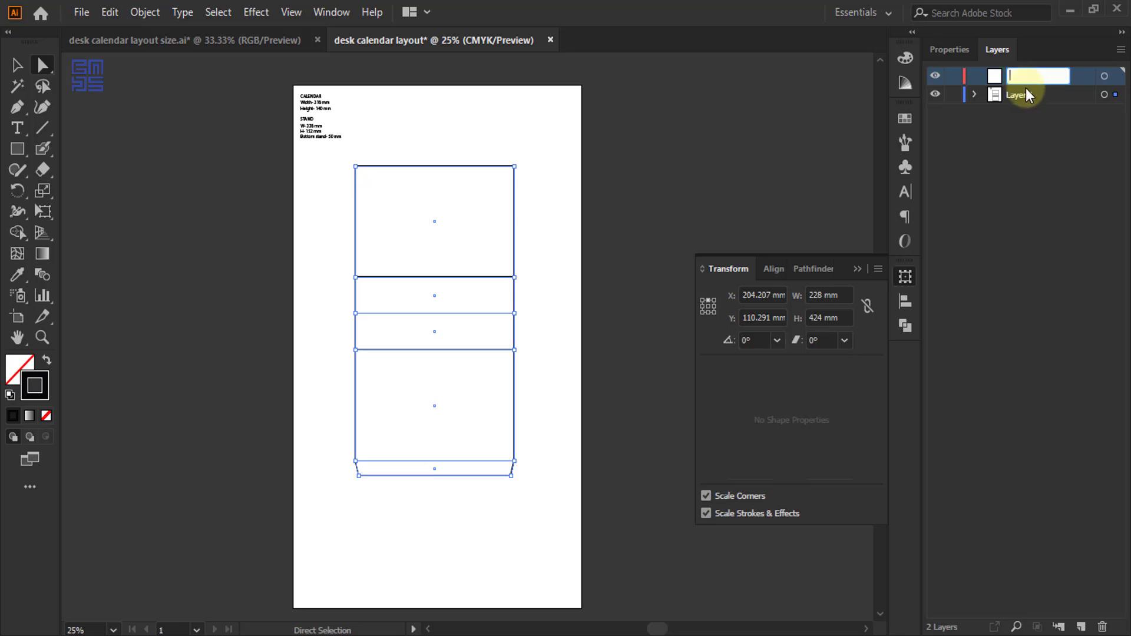
type("stand")
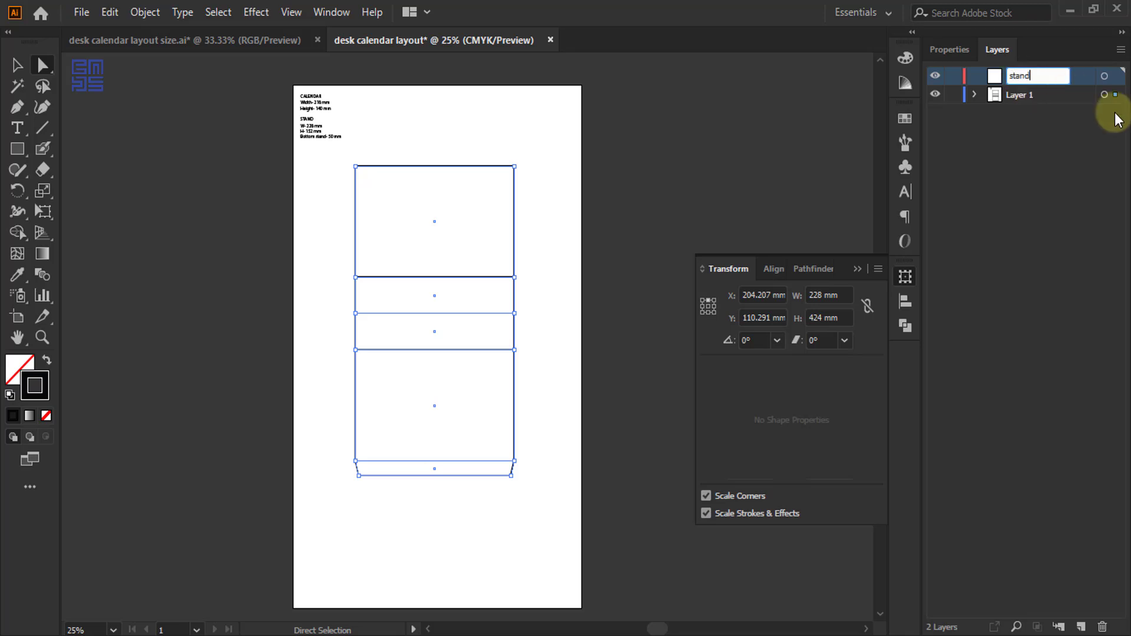
key("Return")
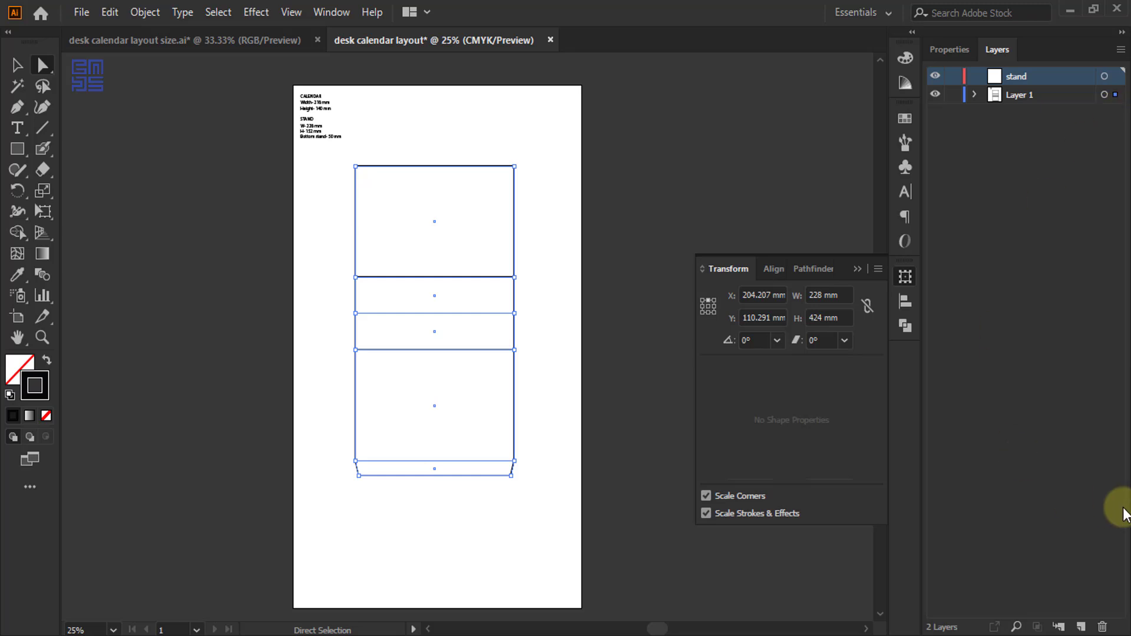
- Add a layer named "crease line", nest it inside the stand layer and make it the active layer
left_click(1081, 626)
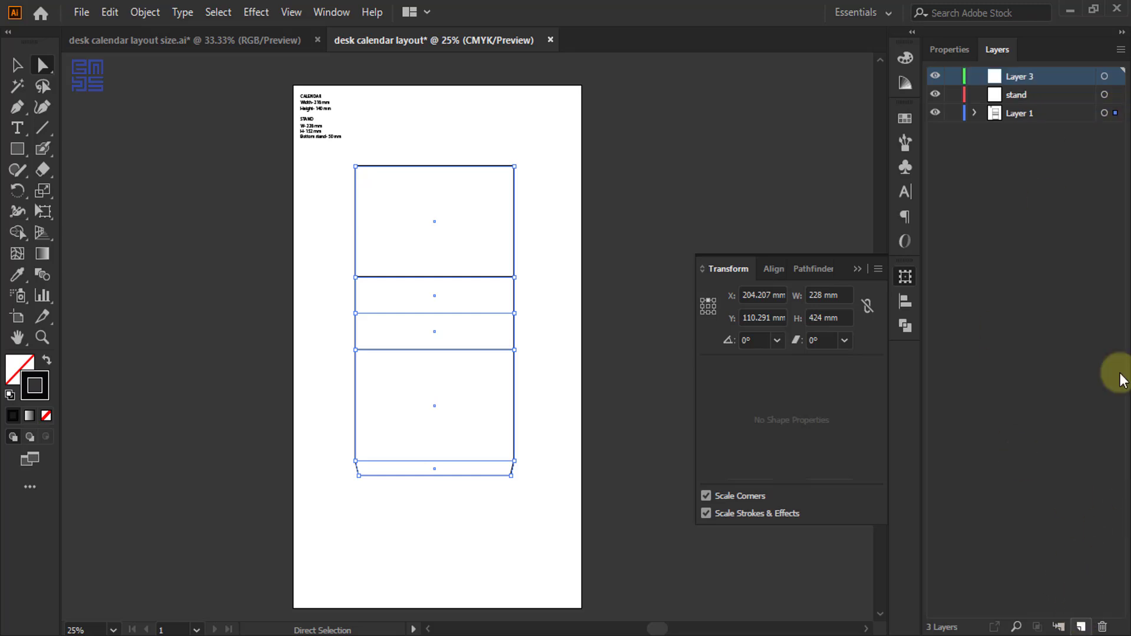
double_click(1025, 78)
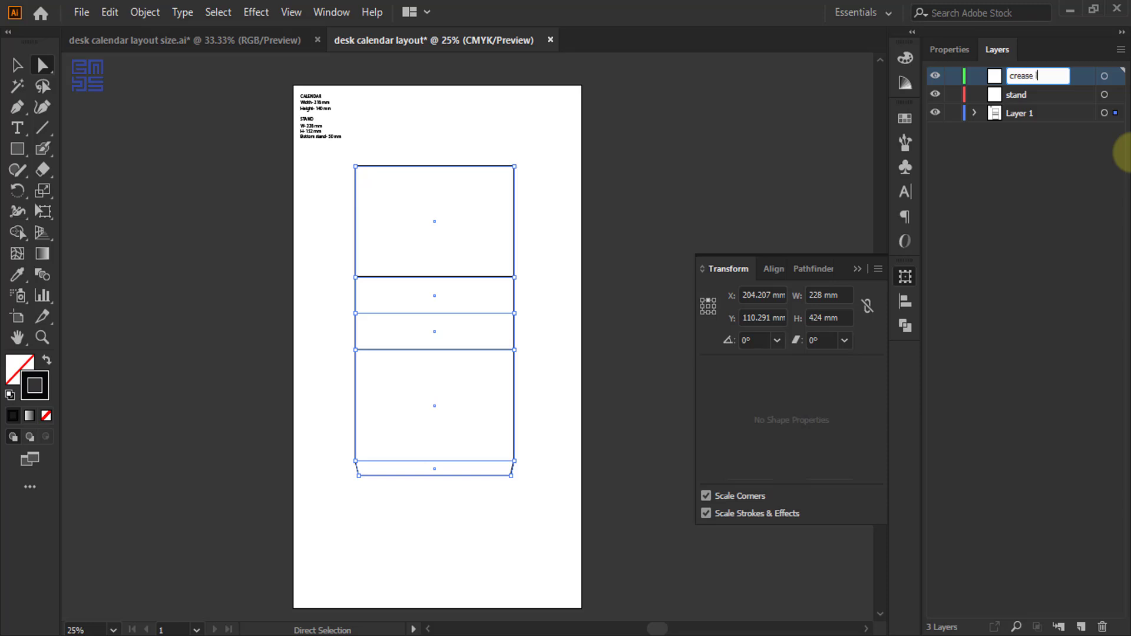
type("crease line")
key("Return")
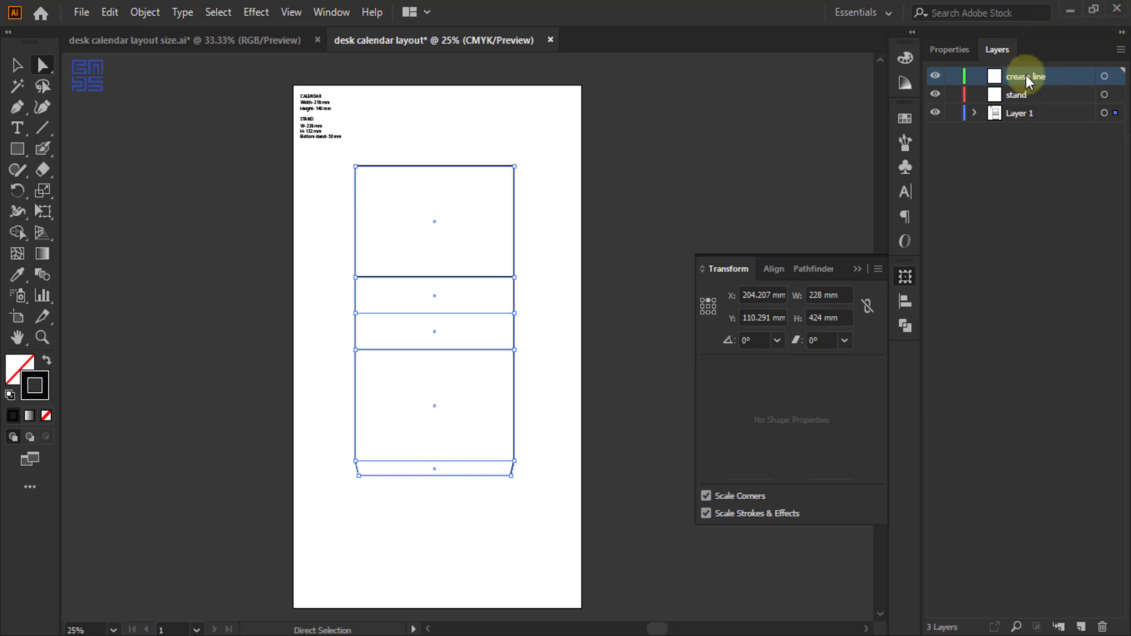
left_click_drag(1025, 76, 1021, 96)
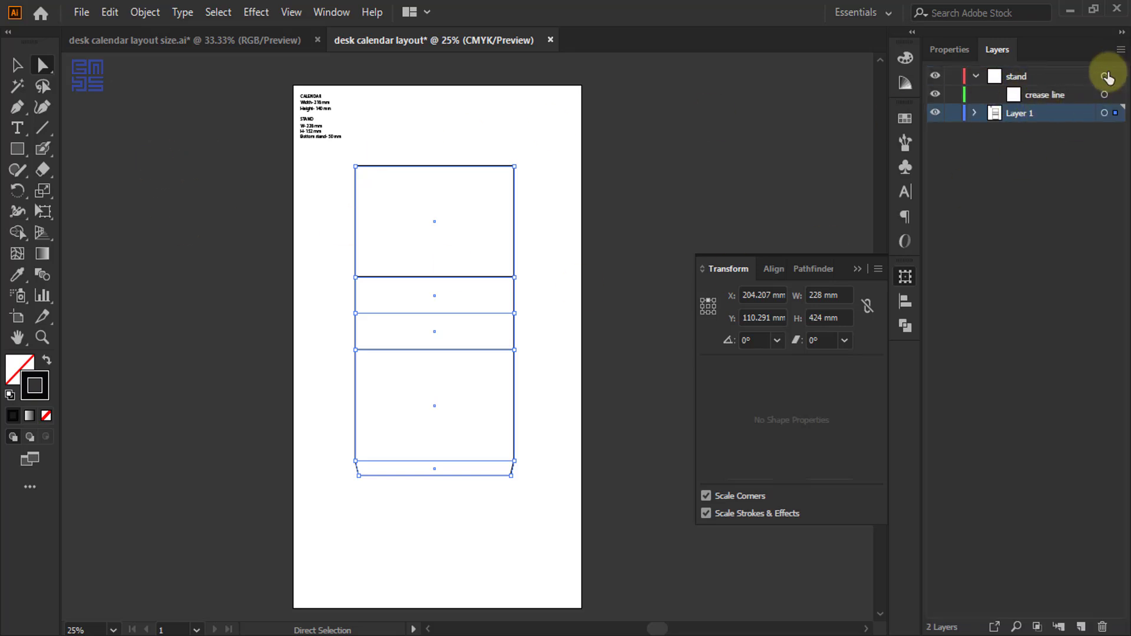
left_click(1021, 98)
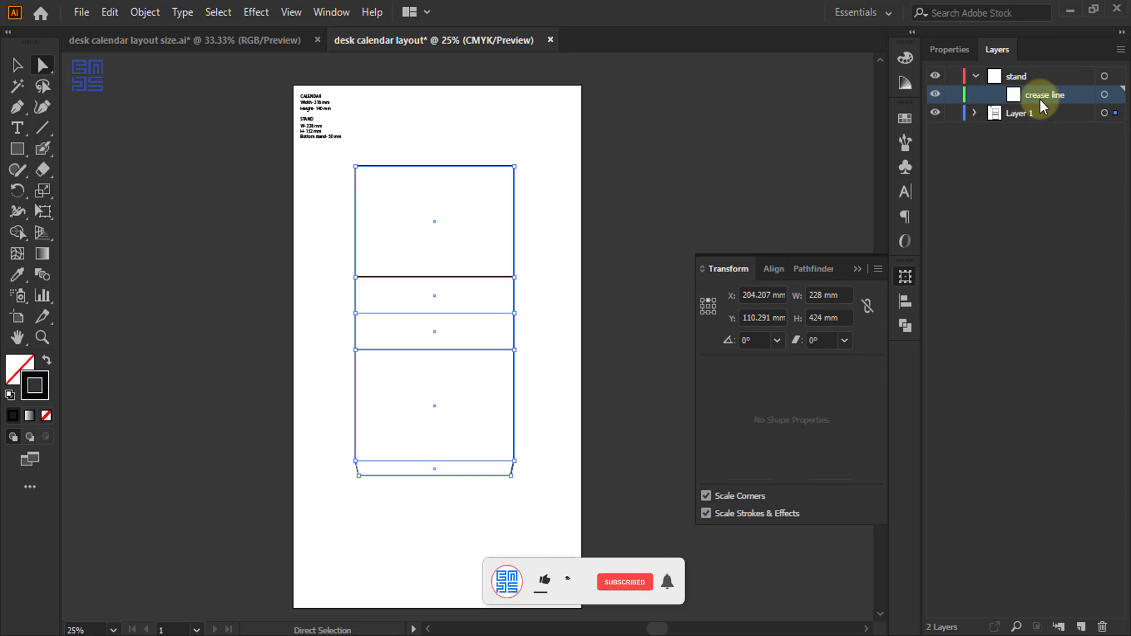
- Paste the copied fold edges in place on the crease line layer and set their stroke to C 100, M 0, Y 0, K 0
left_click(115, 13)
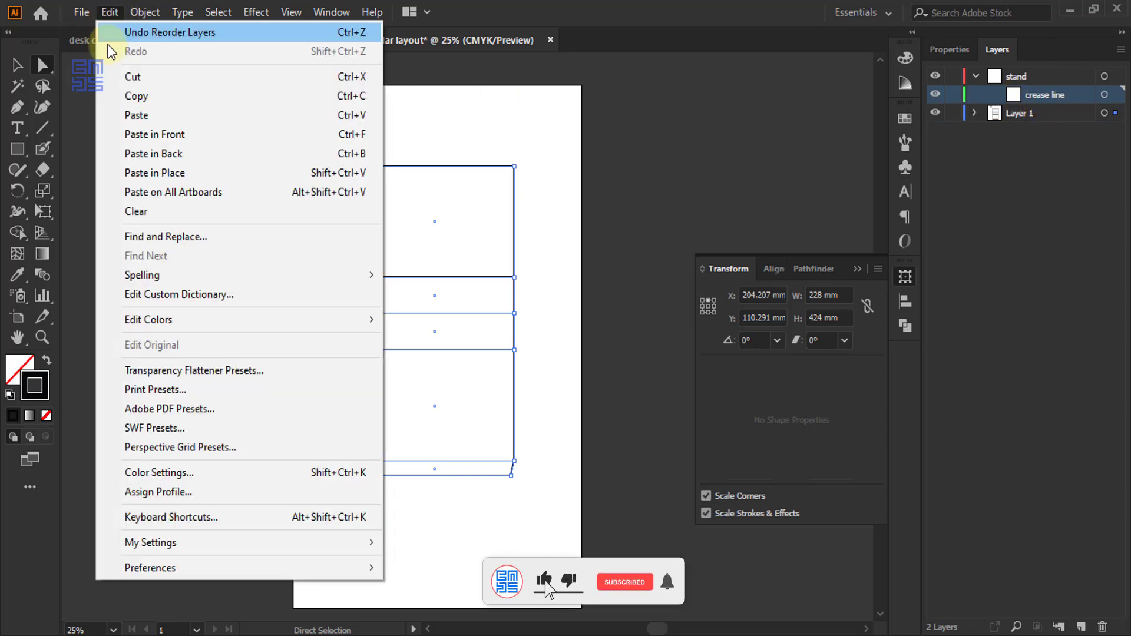
left_click(133, 175)
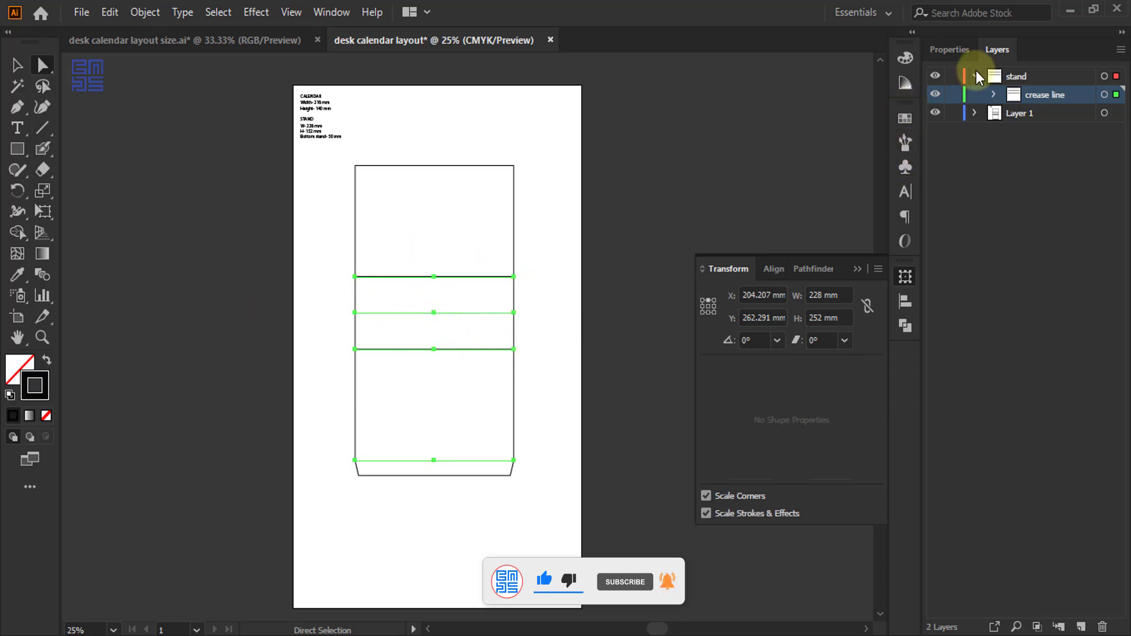
left_click(906, 55)
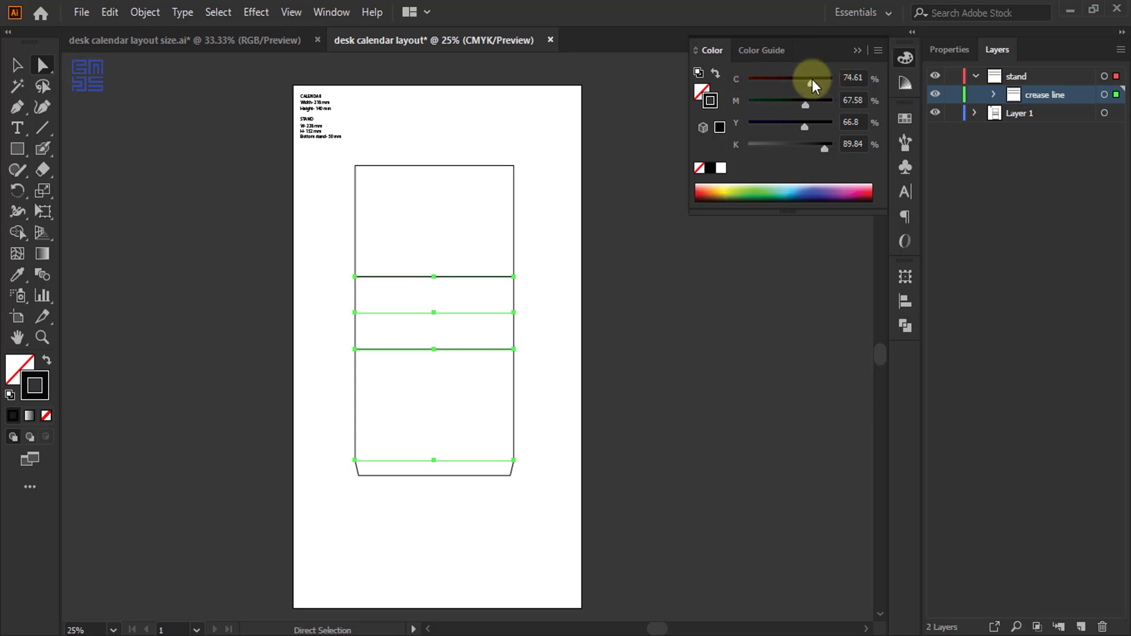
left_click(747, 79)
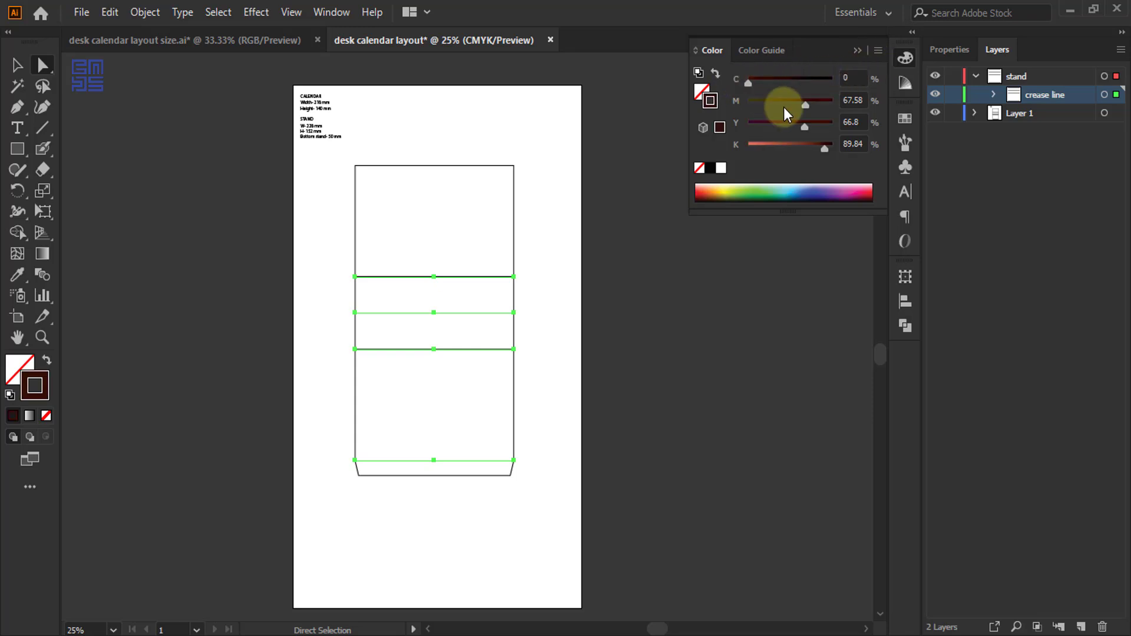
left_click_drag(754, 84, 836, 106)
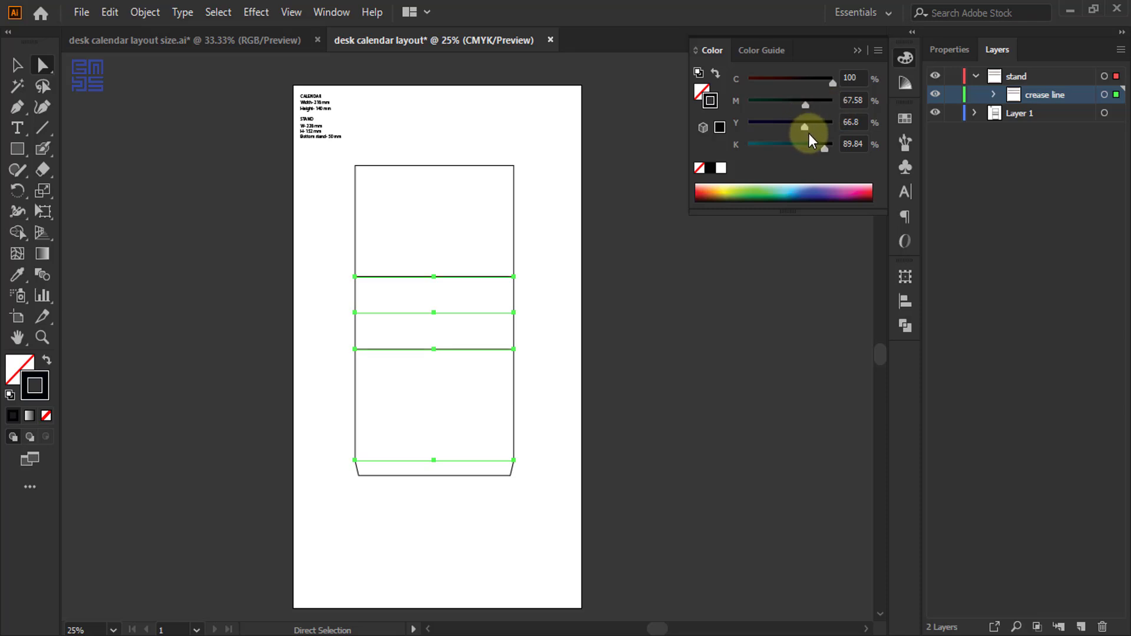
left_click_drag(823, 147, 759, 142)
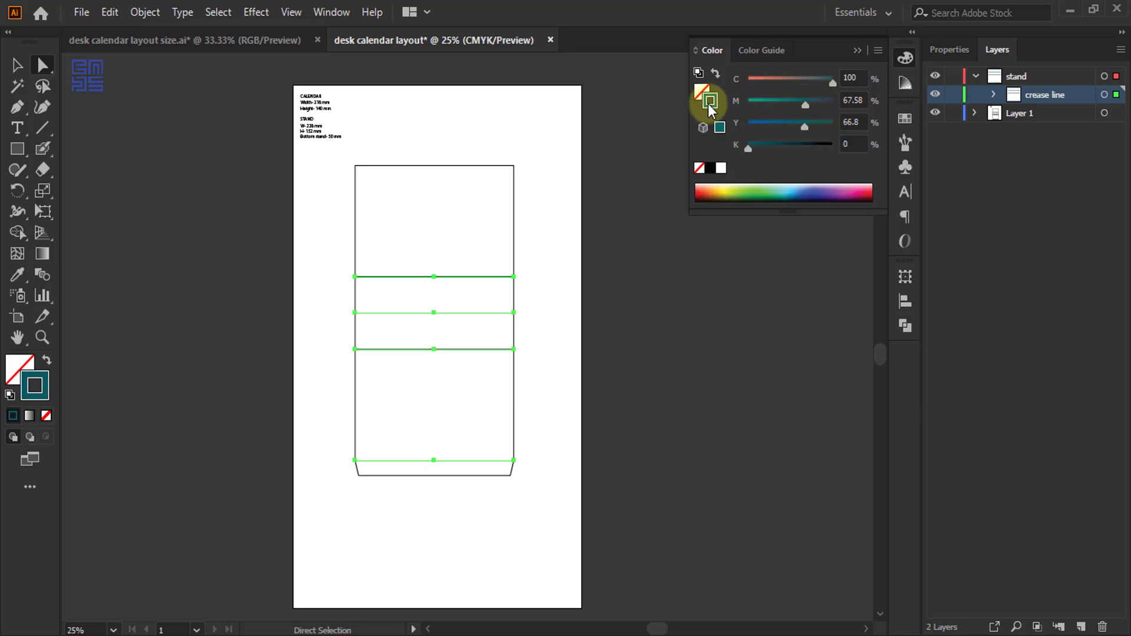
left_click_drag(806, 105, 708, 104)
left_click_drag(804, 129, 704, 132)
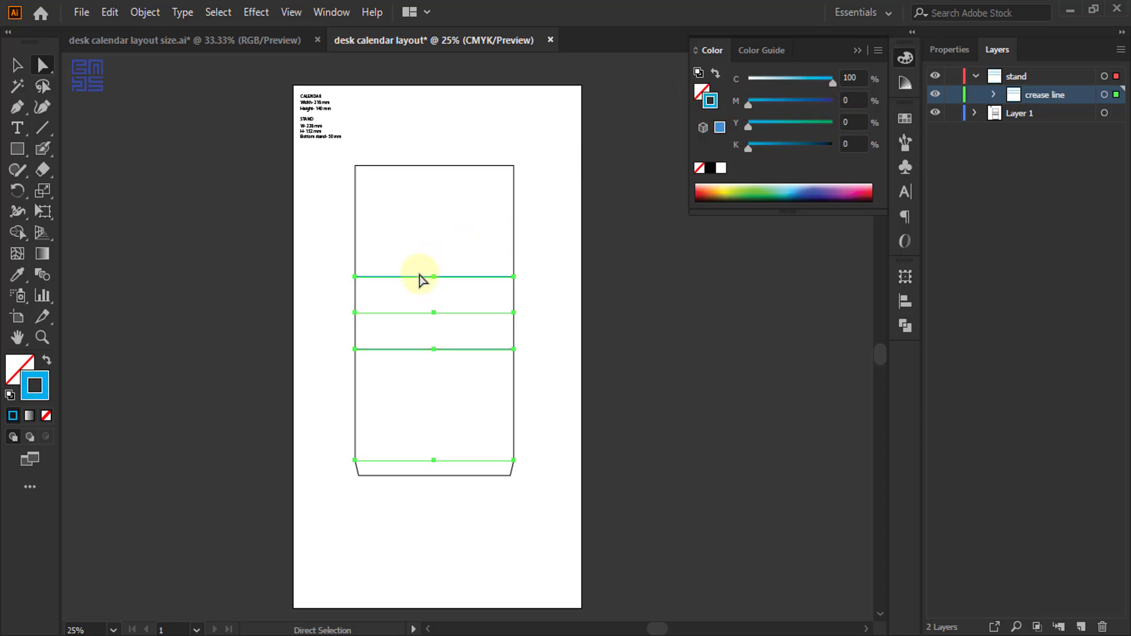
- Make the cyan crease lines' stroke dashed with a 5 pt dash
scroll(439, 298, "up", 7, "alt")
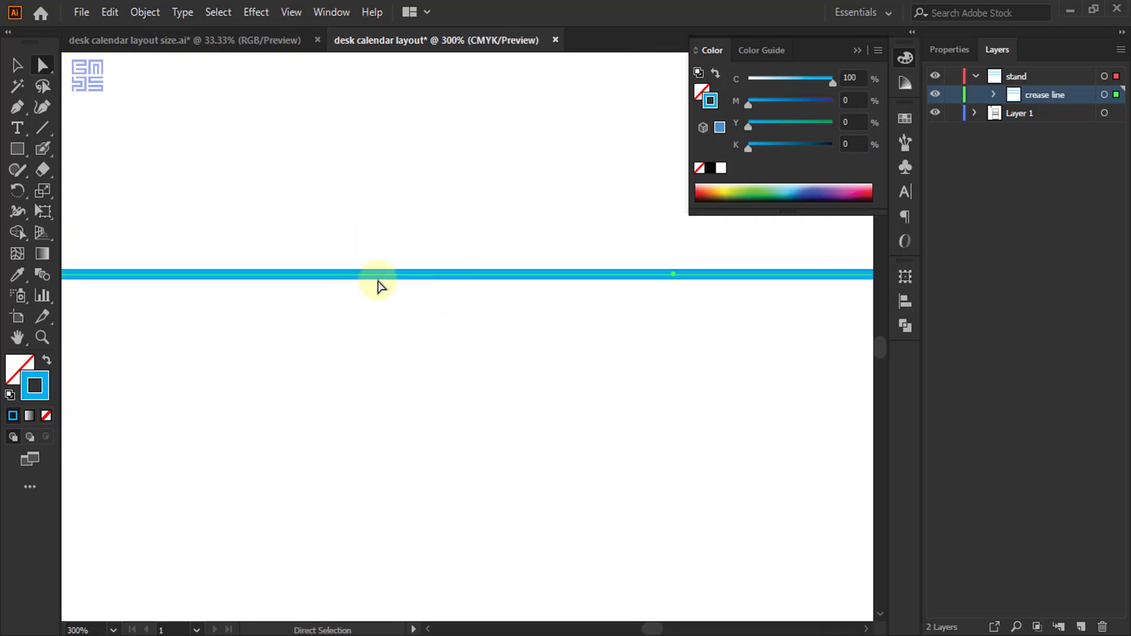
scroll(379, 285, "up", 2, "alt")
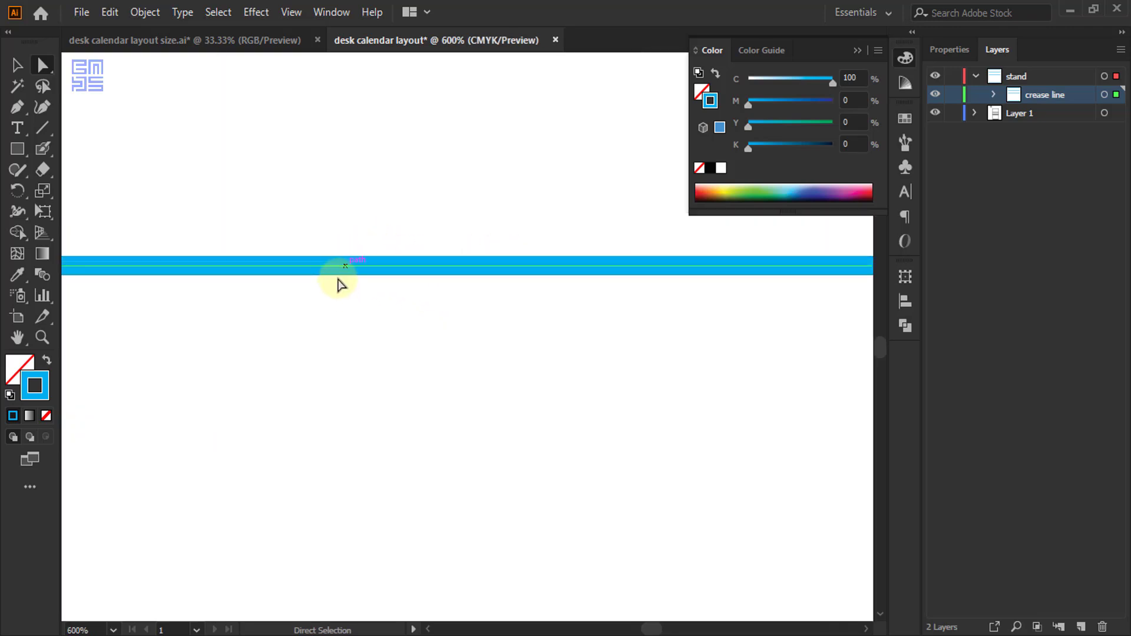
left_click(949, 53)
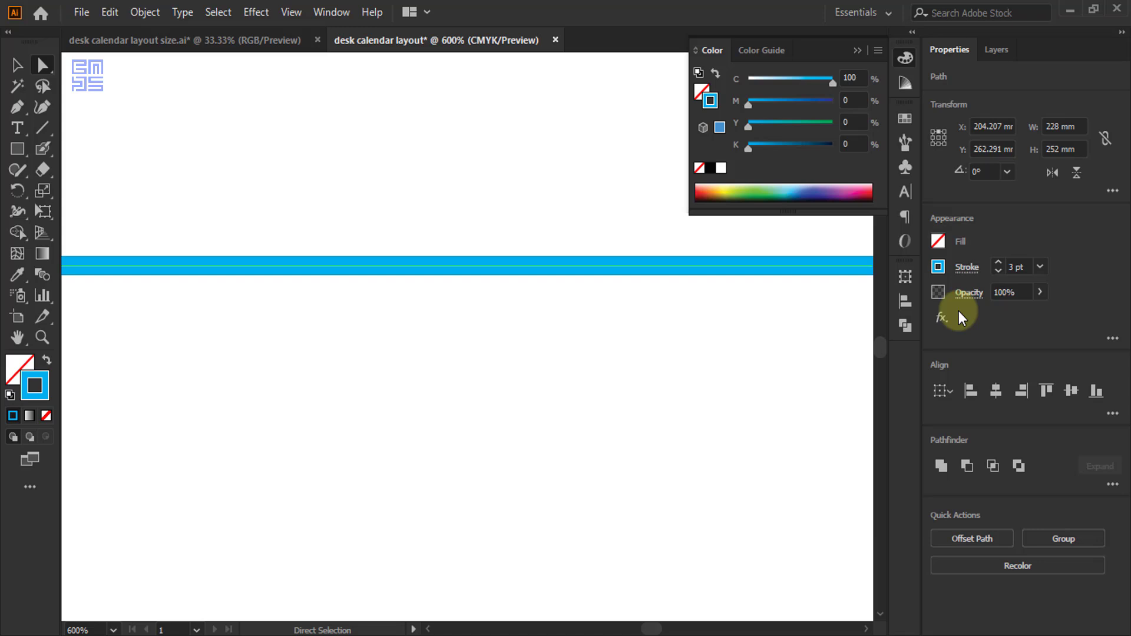
left_click(965, 267)
left_click(801, 390)
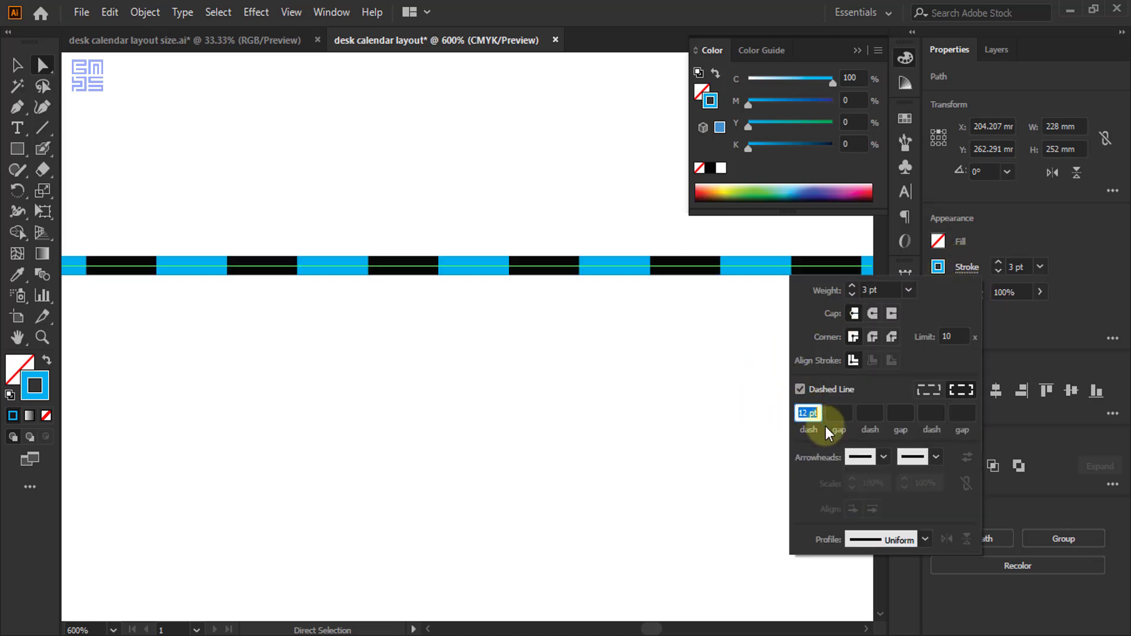
left_click_drag(809, 418, 779, 417)
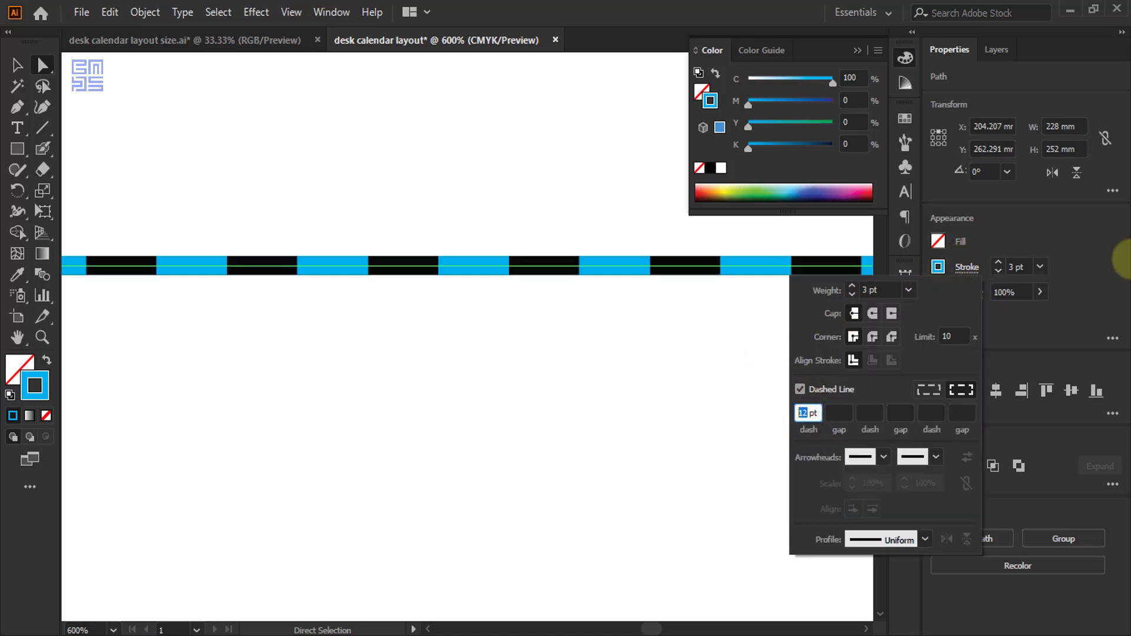
type("5")
key("Return")
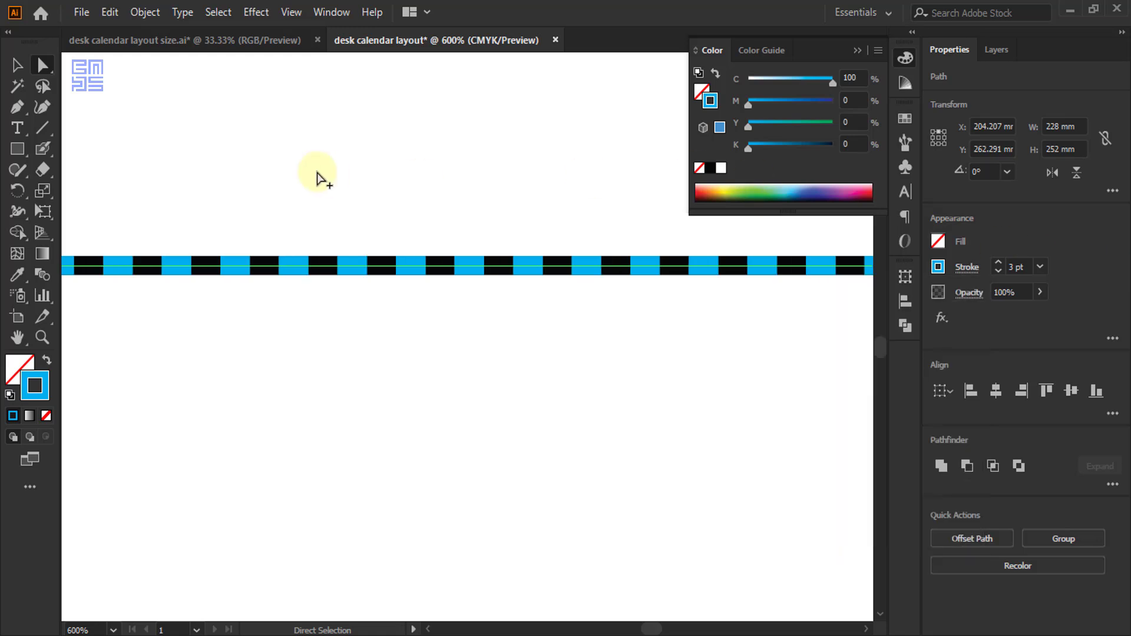
key("ctrl+minus")
key("ctrl+minus")
key("ctrl+minus")
key("ctrl+minus")
key("ctrl+minus")
key("ctrl+minus")
key("ctrl+minus")
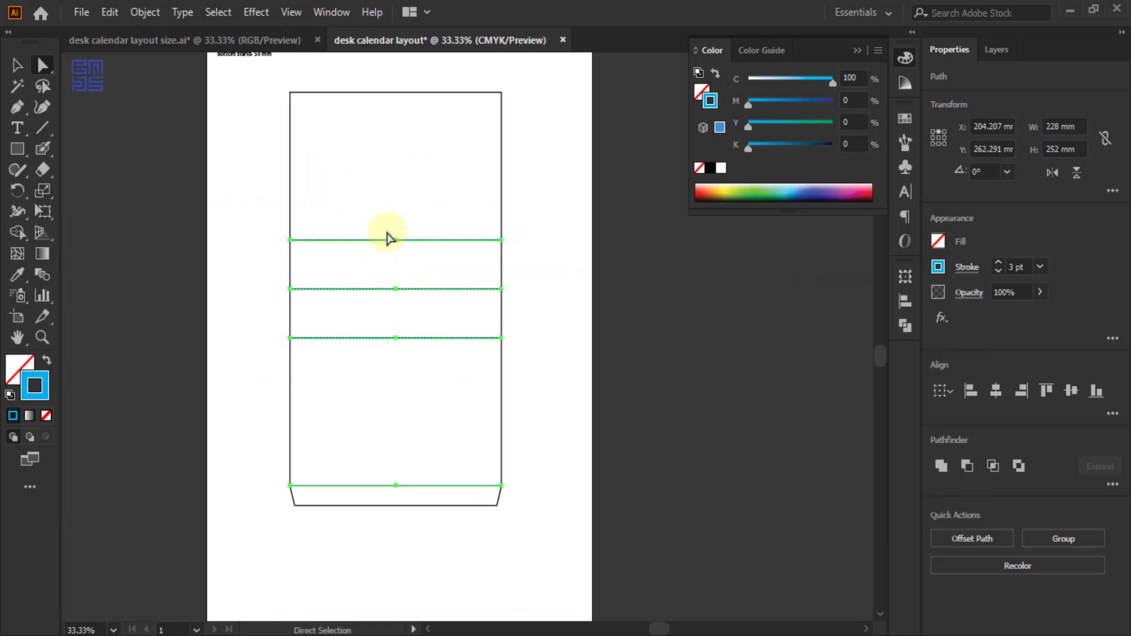
- Hide the crease line layer so only the black stand panel outlines show
left_click(856, 51)
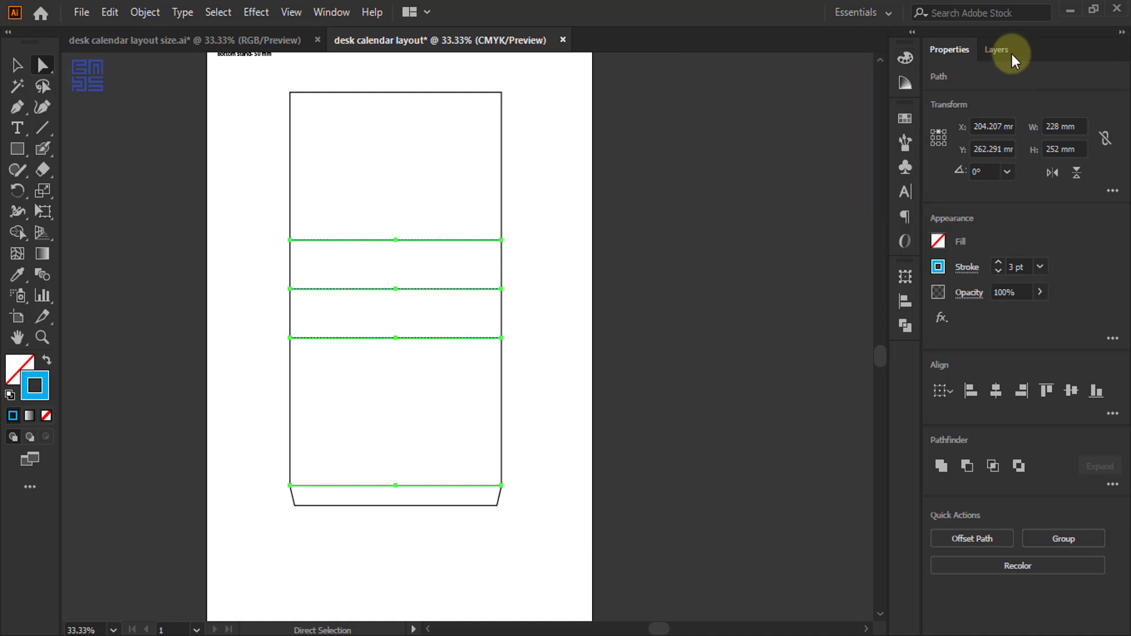
left_click(1002, 50)
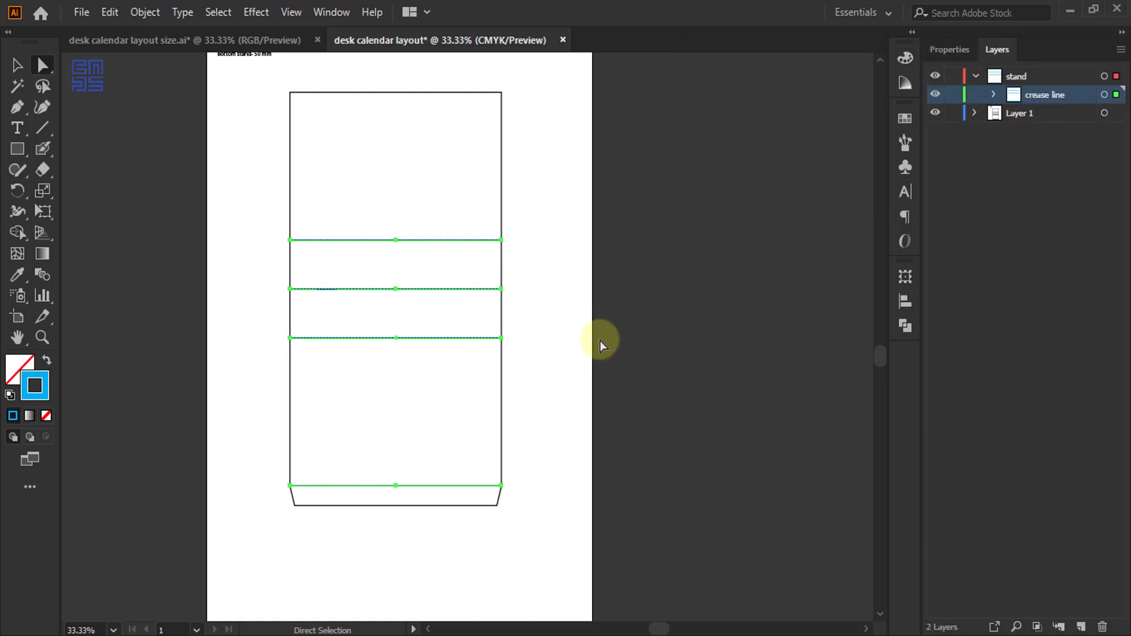
left_click(13, 64)
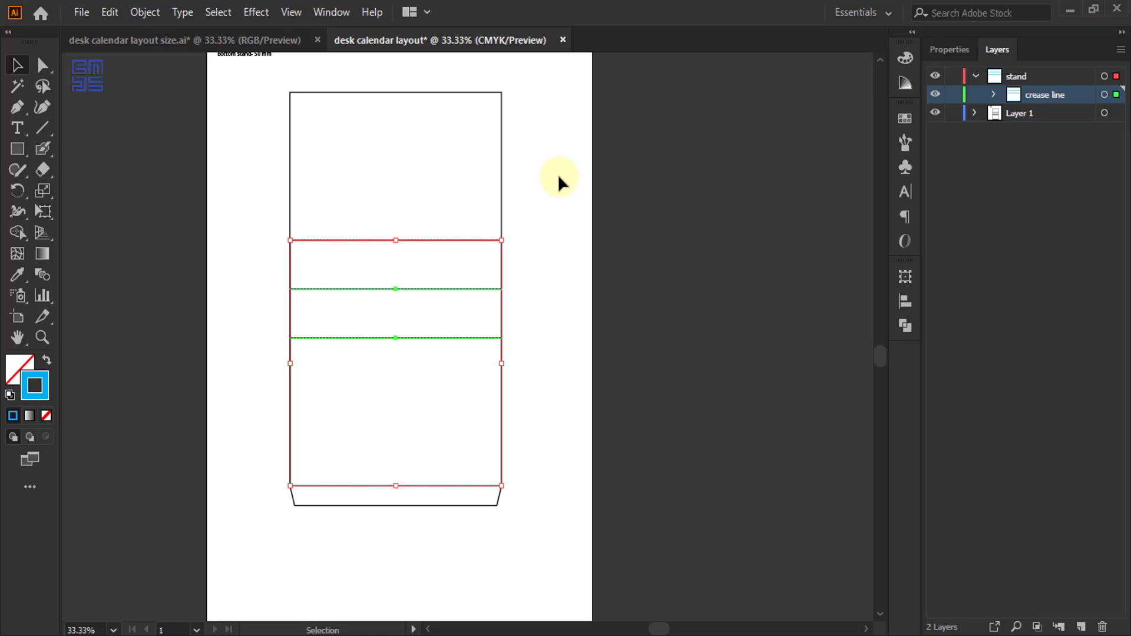
left_click(935, 94)
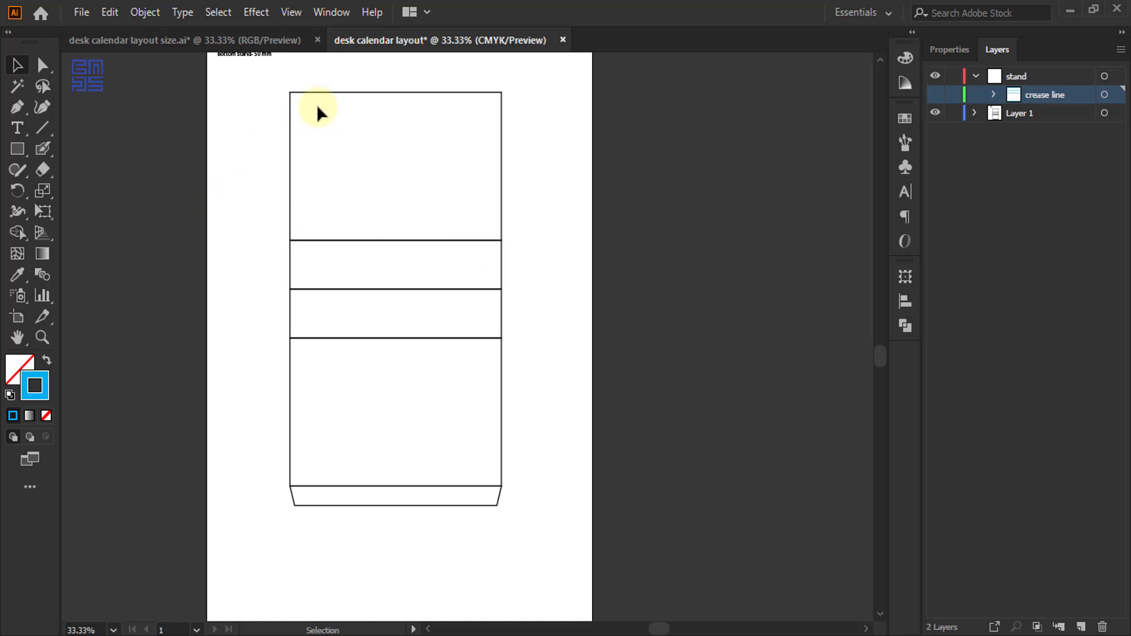
left_click(288, 93)
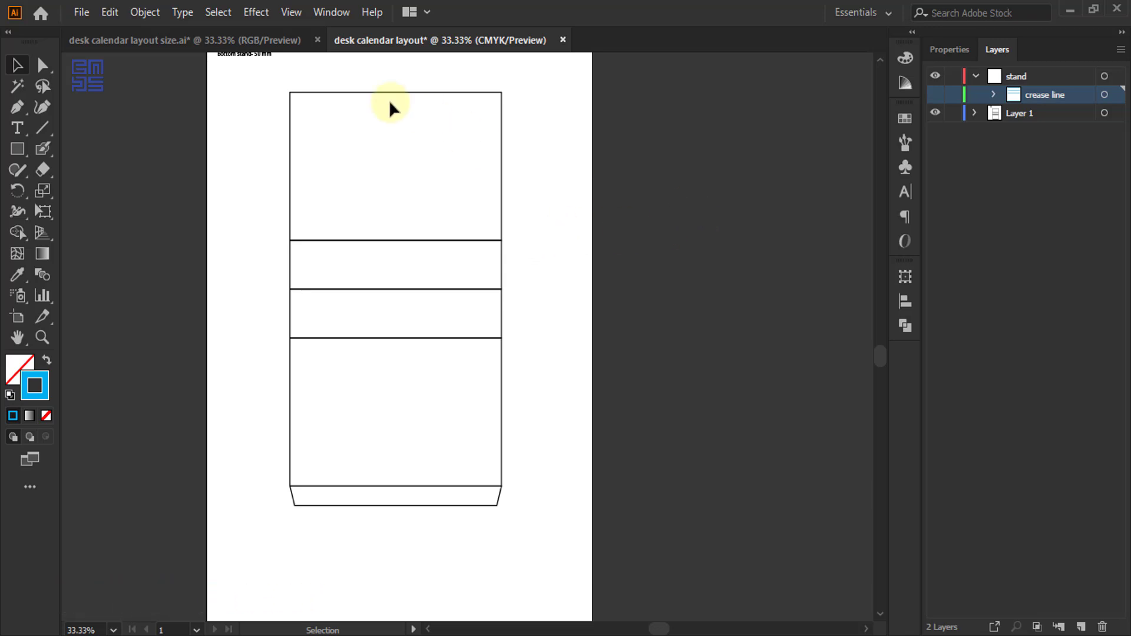
left_click(289, 92)
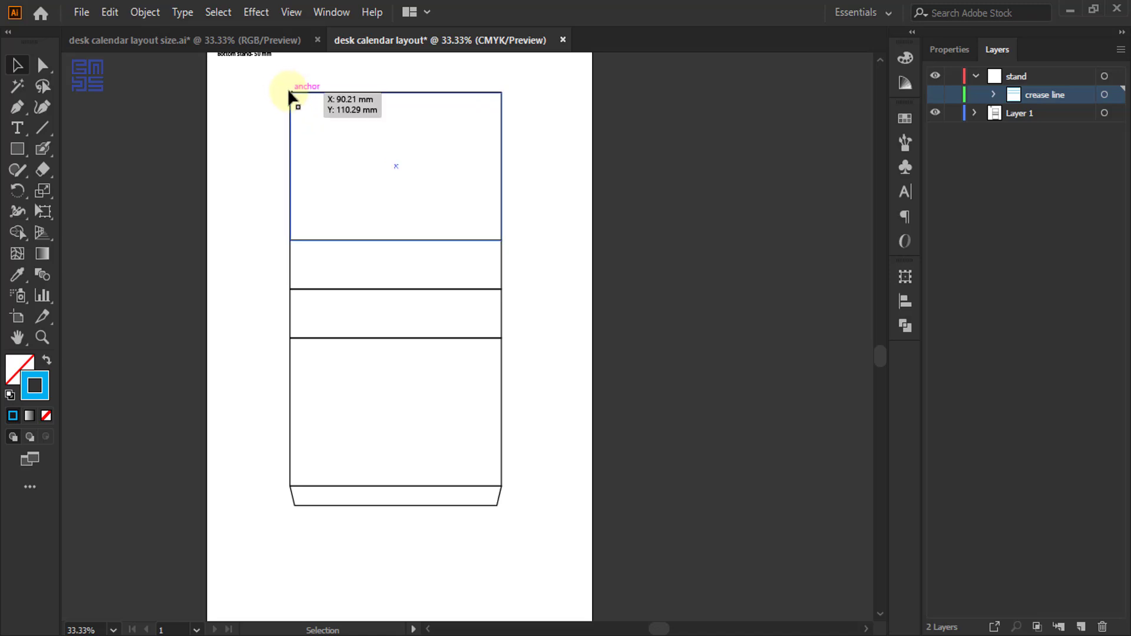
left_click(222, 164)
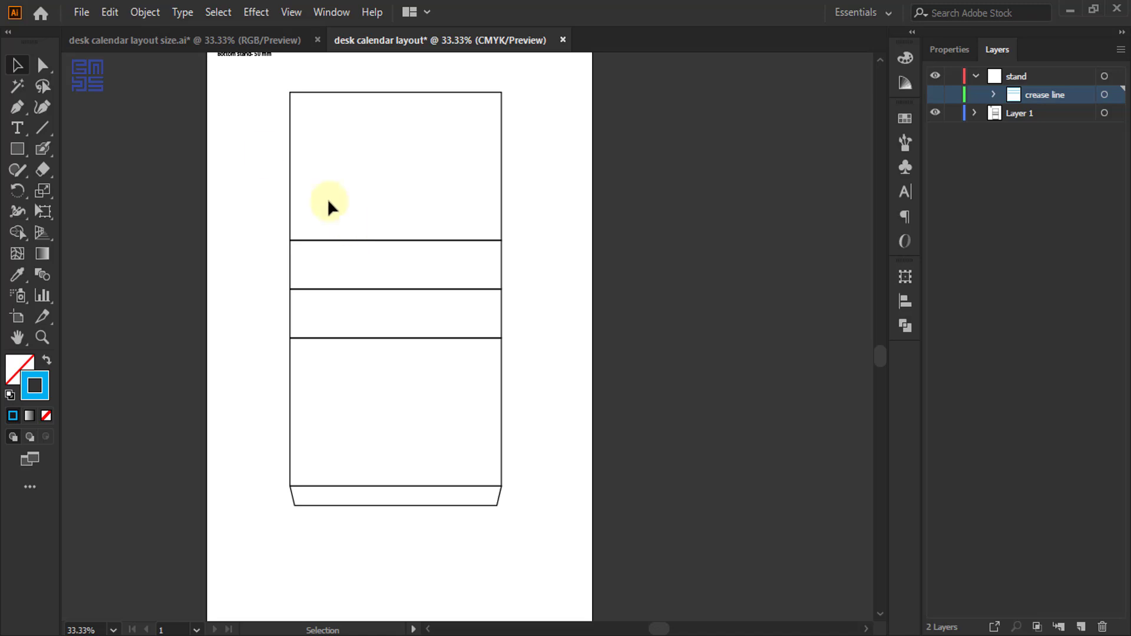
- Unite all the stand panels and the glue flap into one outline shape with Pathfinder
left_click_drag(246, 77, 554, 549)
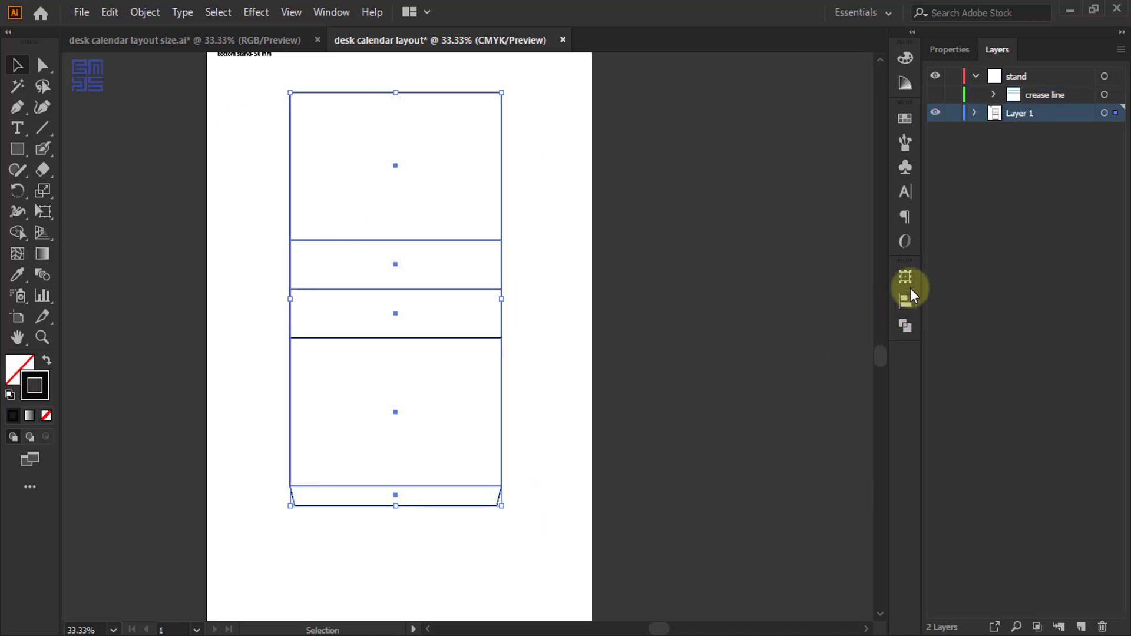
left_click(906, 326)
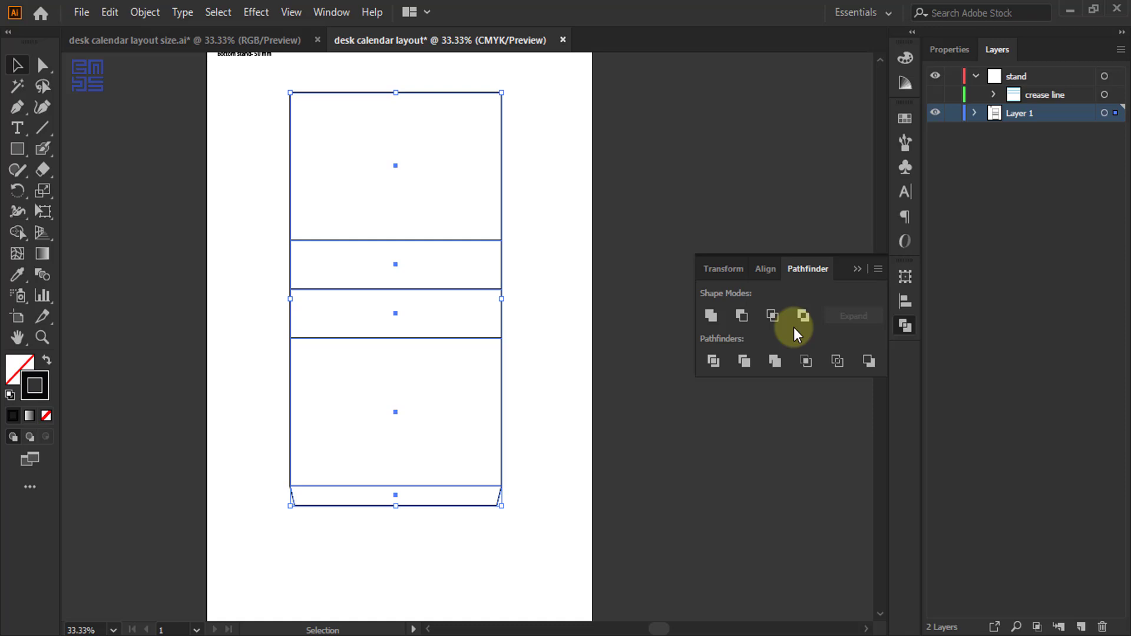
left_click(711, 318)
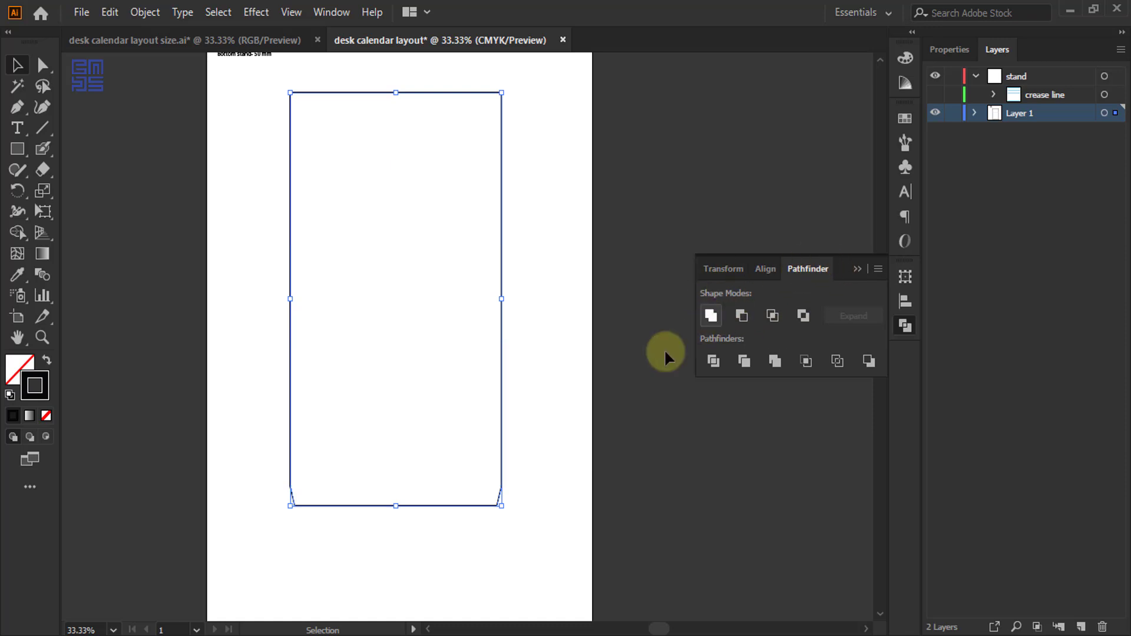
left_click(524, 554)
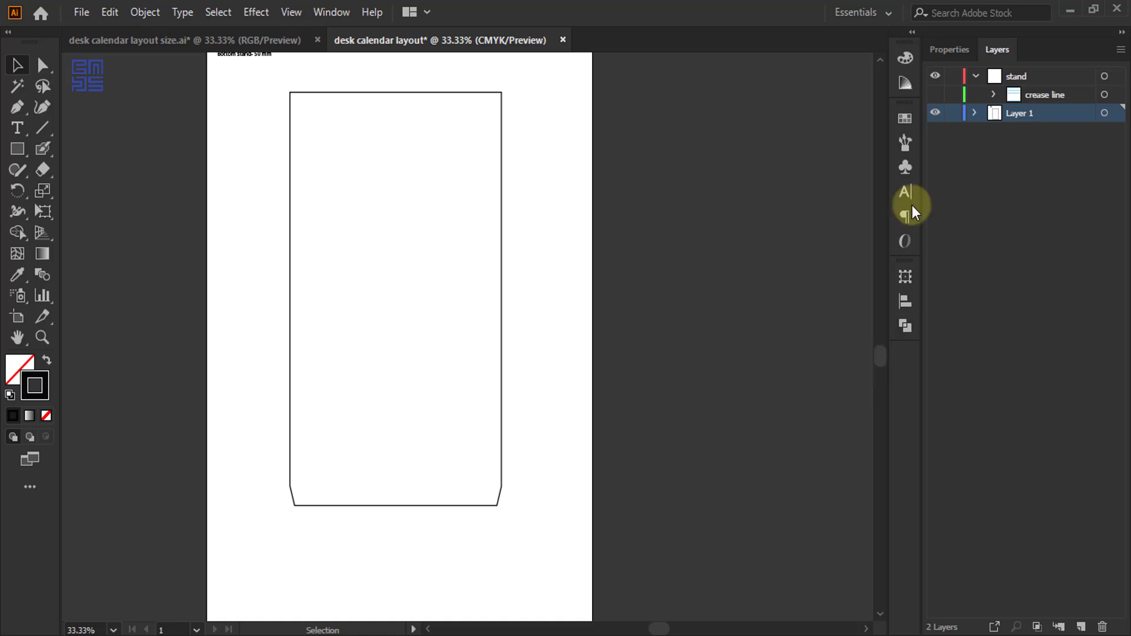
- Rename Layer 1 to "dielne" and nest it inside the stand layer
double_click(1019, 114)
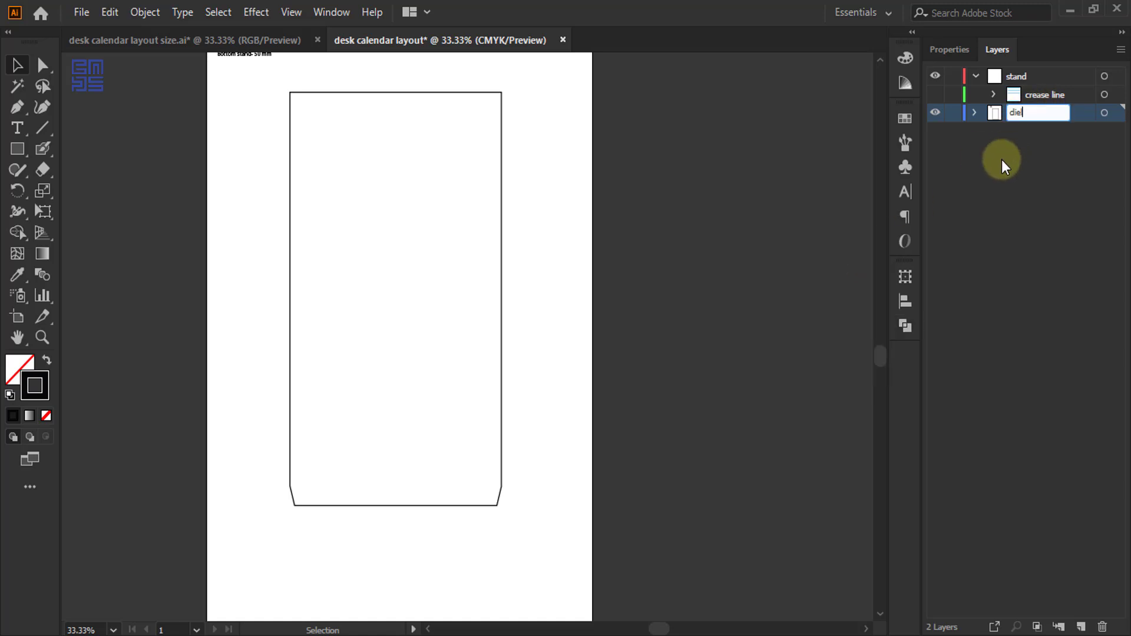
key("Return")
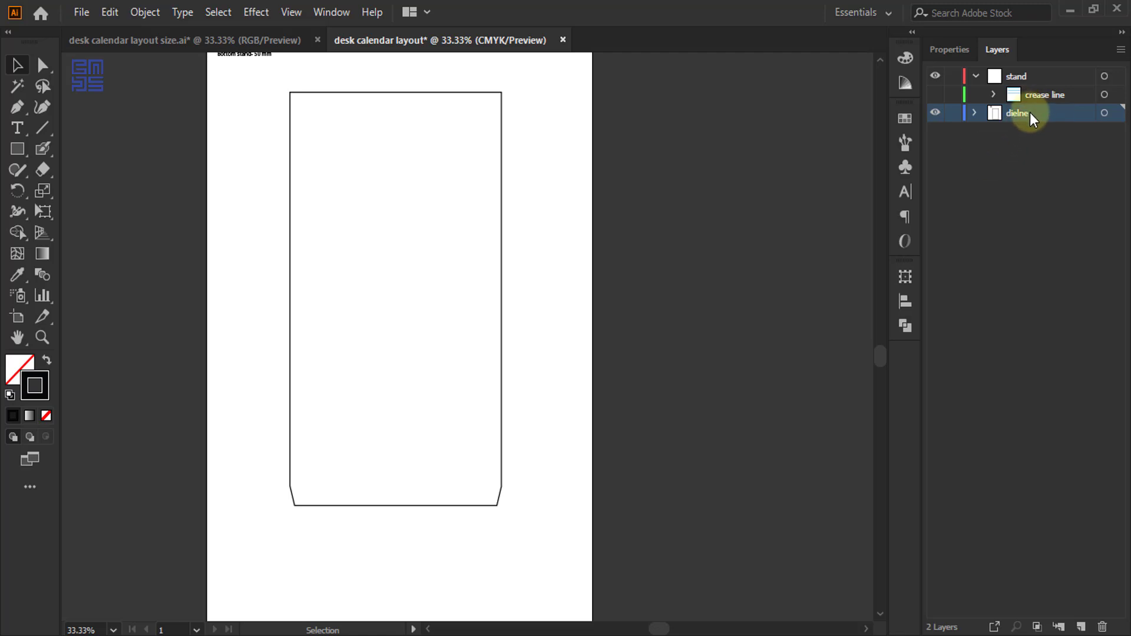
left_click_drag(1029, 117, 1028, 86)
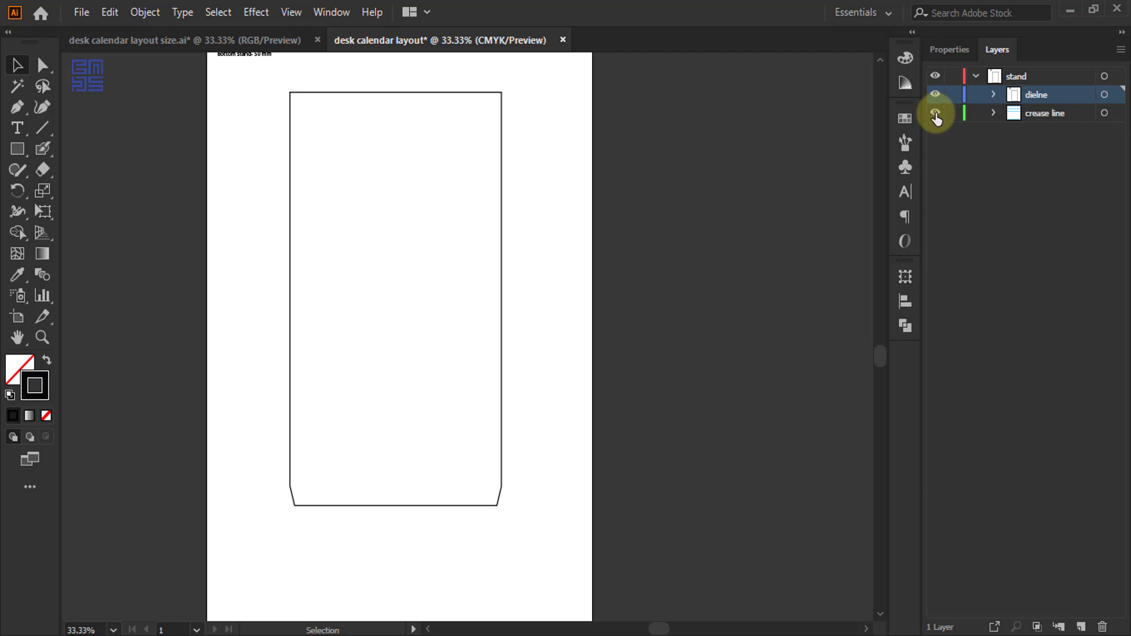
- Make the crease line layer visible again and collapse the stand layer
left_click(935, 112)
left_click(976, 76)
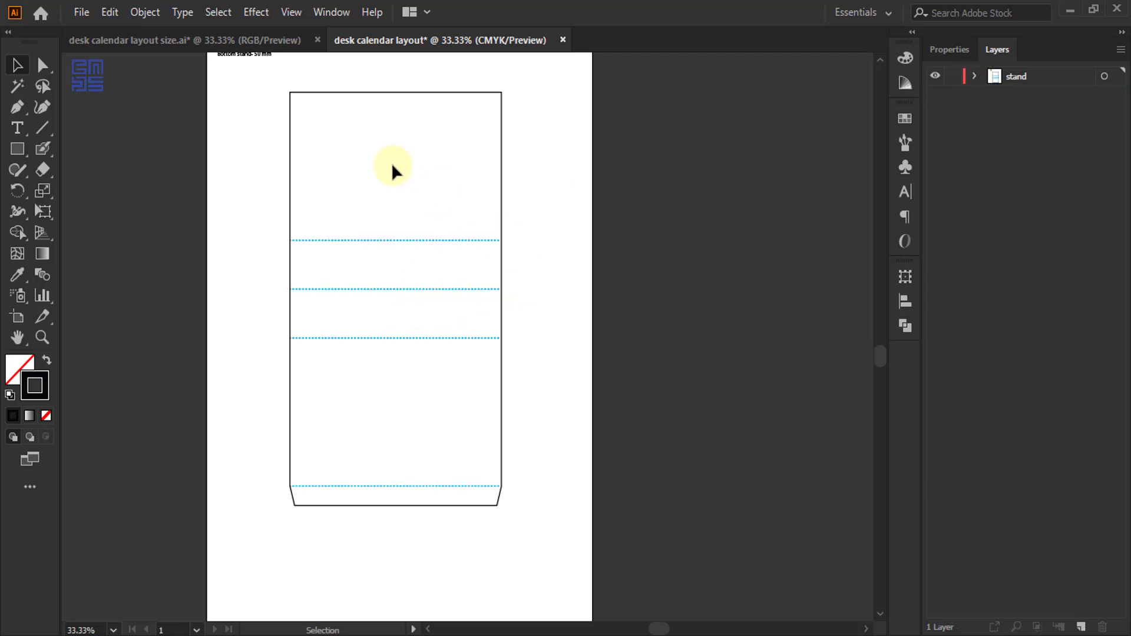
scroll(371, 133, "up", 1)
scroll(371, 133, "down", 1)
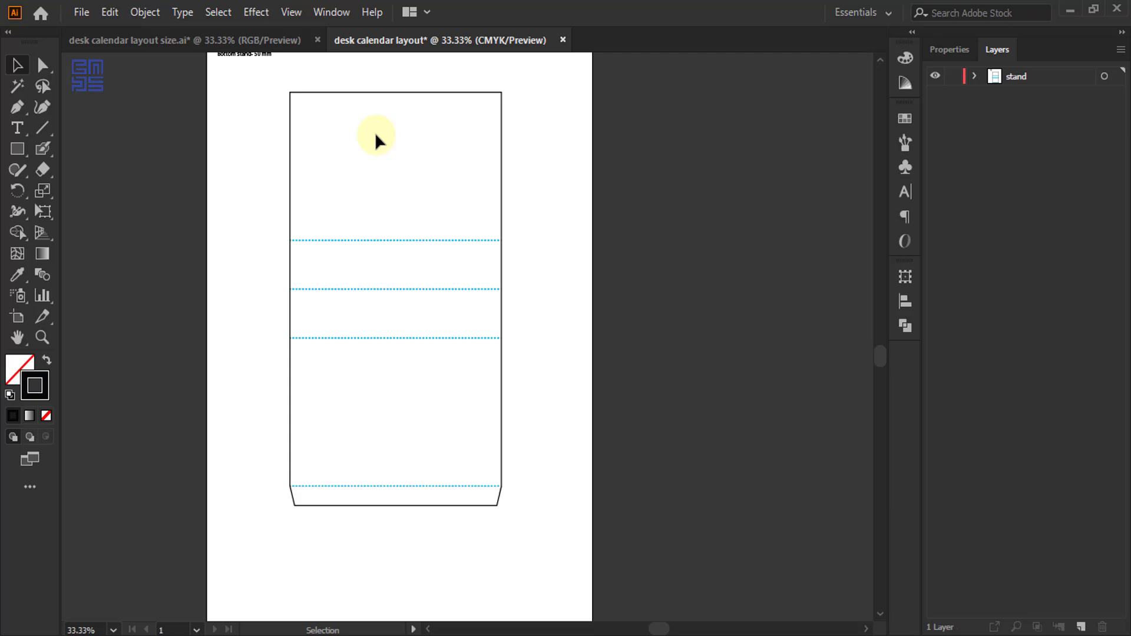
left_click(297, 99)
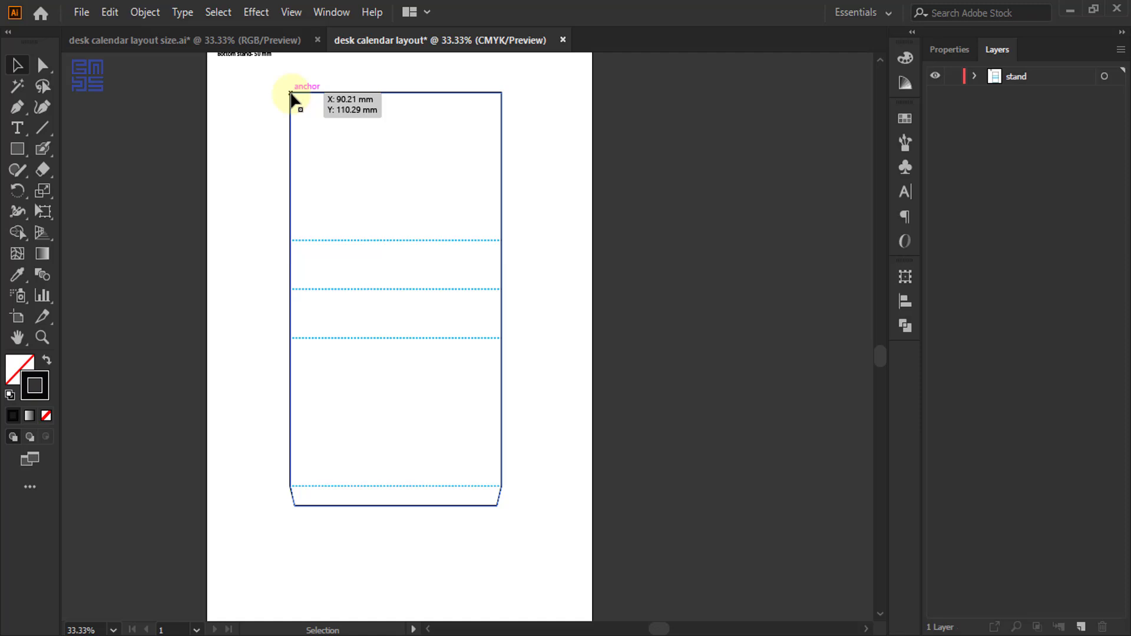
left_click(401, 116)
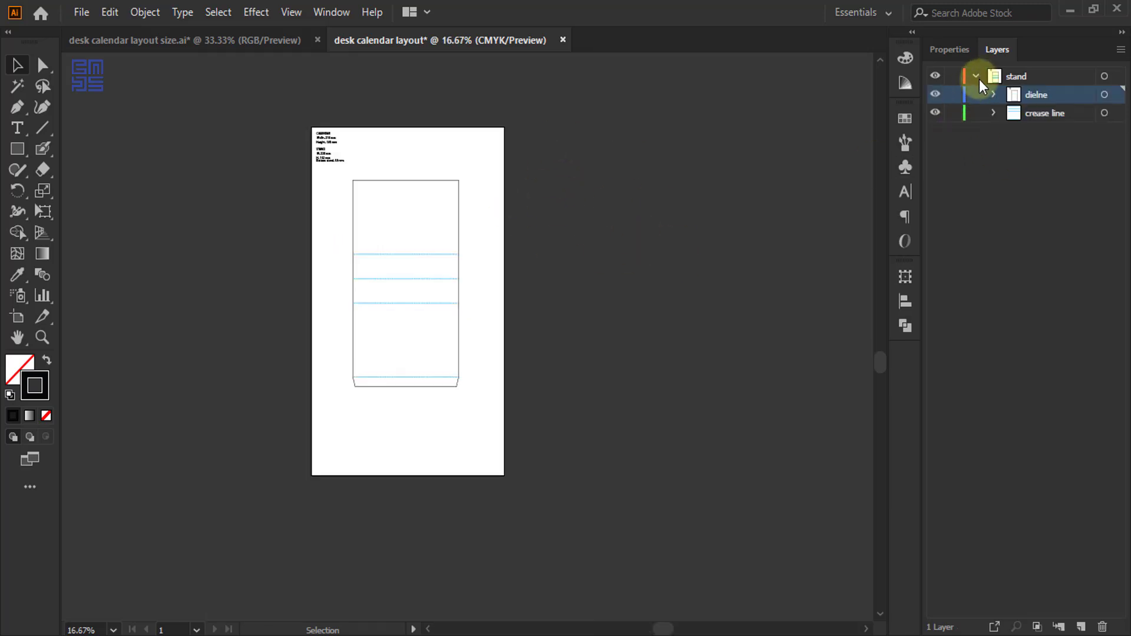
left_click(976, 77)
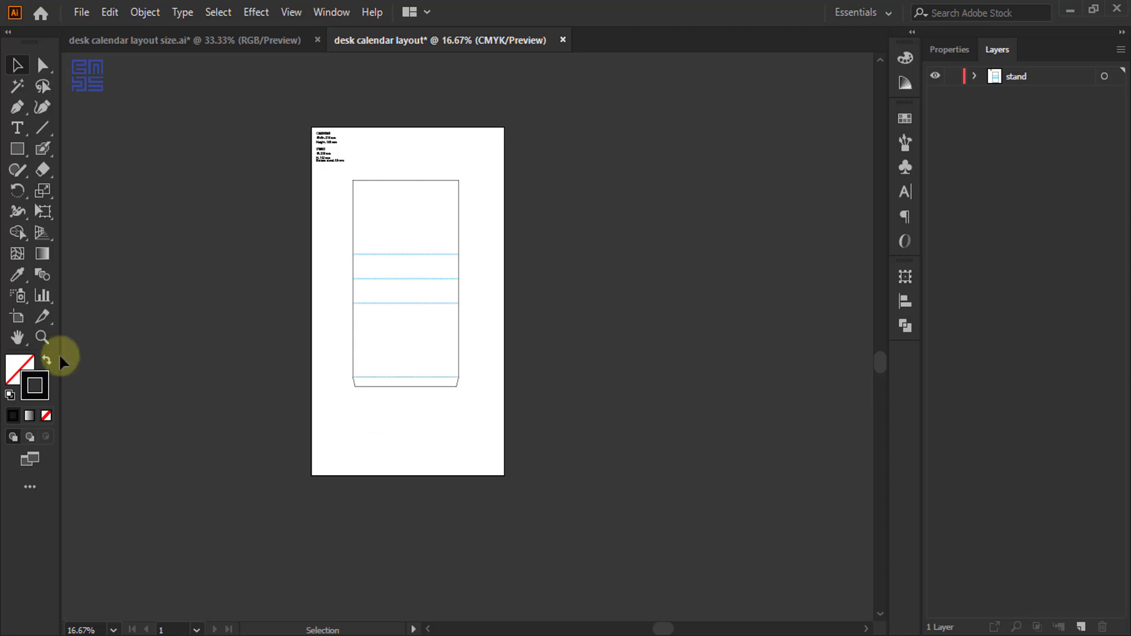
- Draw a second artboard beside the stand artboard, slightly wider and shorter than the first
left_click(17, 317)
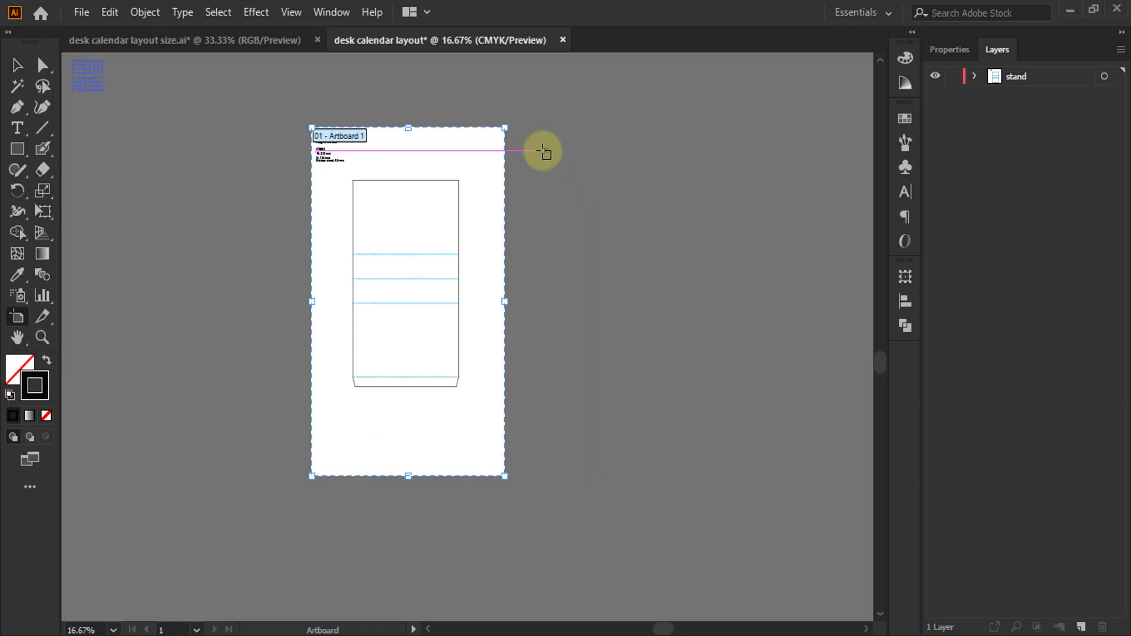
left_click_drag(535, 160, 737, 437)
left_click(17, 65)
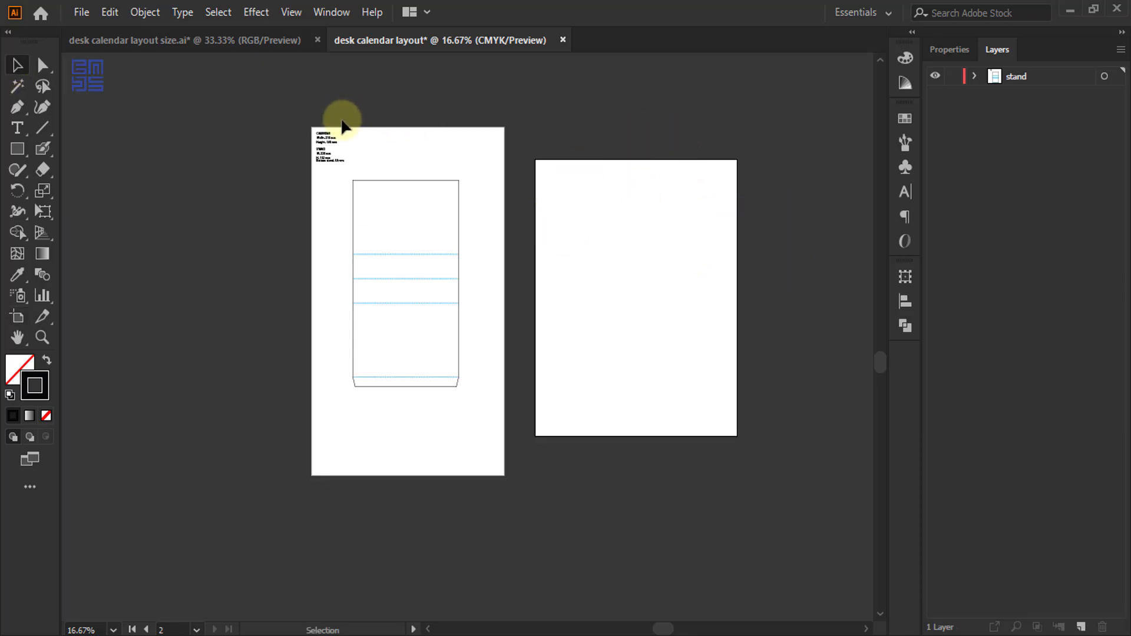
- Create a calendar rectangle 218 mm wide and 140 mm high, following the calendar size in the notes
scroll(342, 124, "up", 1)
left_click(17, 149)
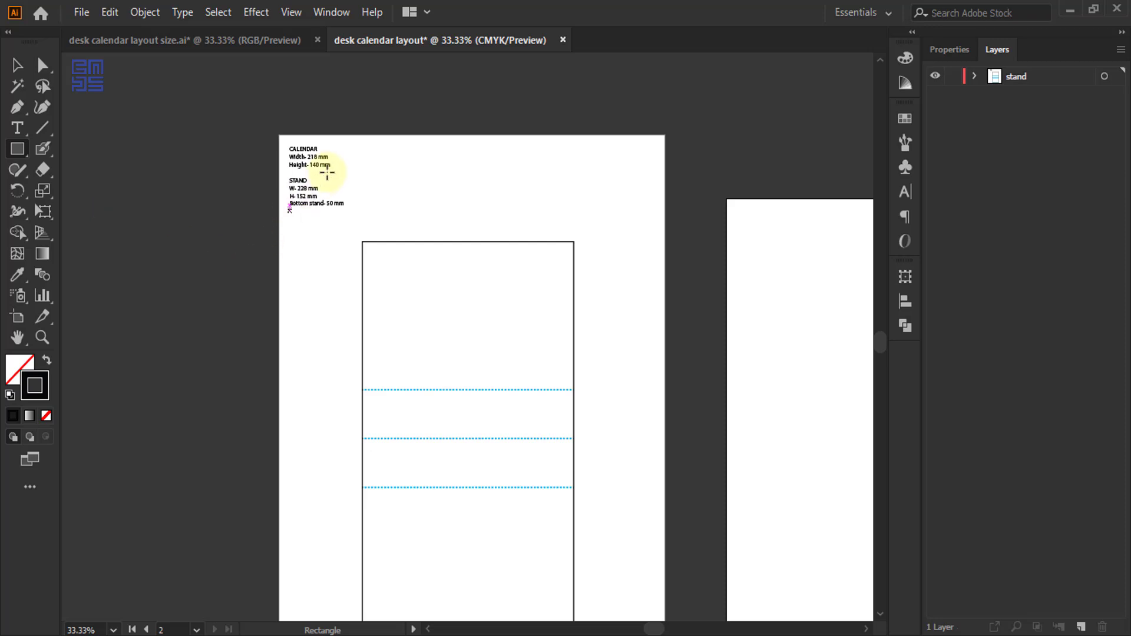
scroll(324, 200, "up", 3)
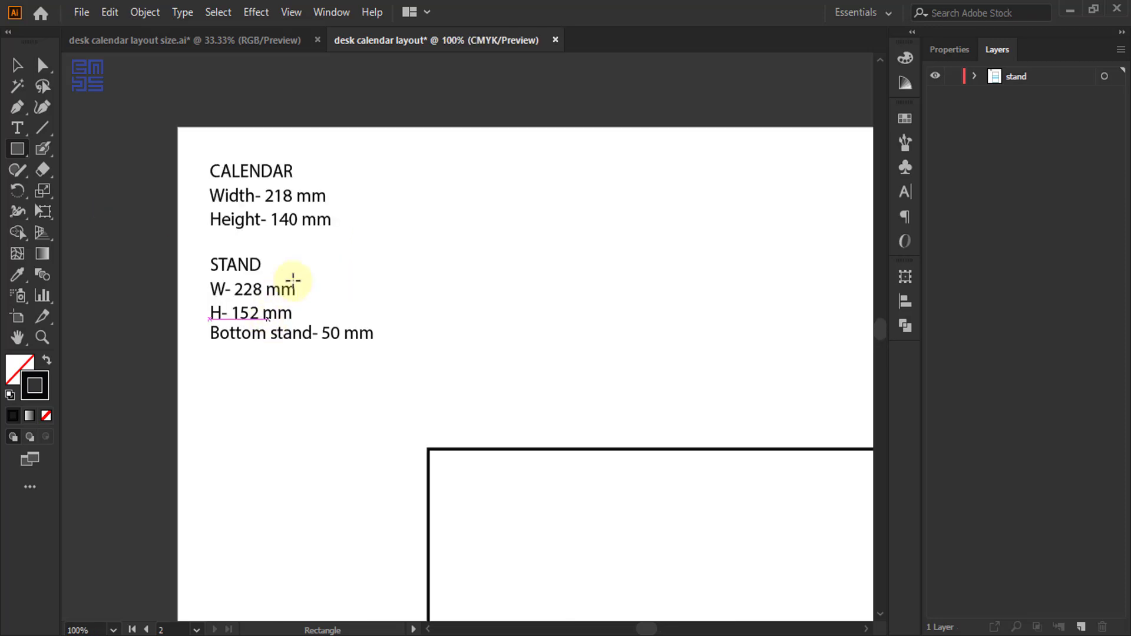
scroll(235, 295, "up", 1)
scroll(278, 296, "down", 1)
left_click(422, 331)
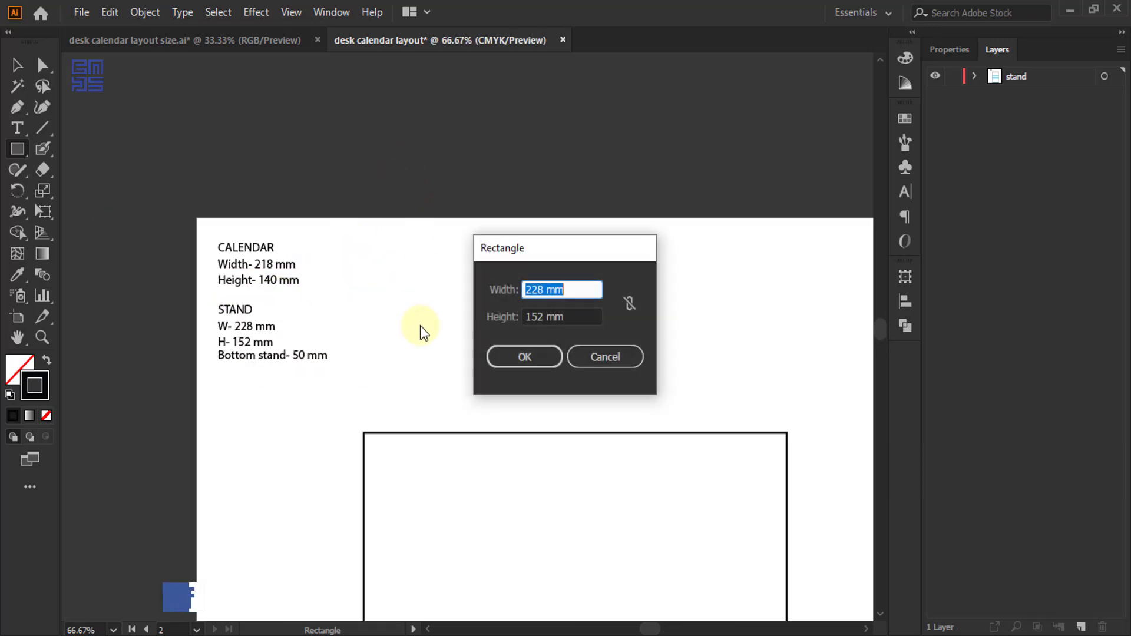
double_click(545, 292)
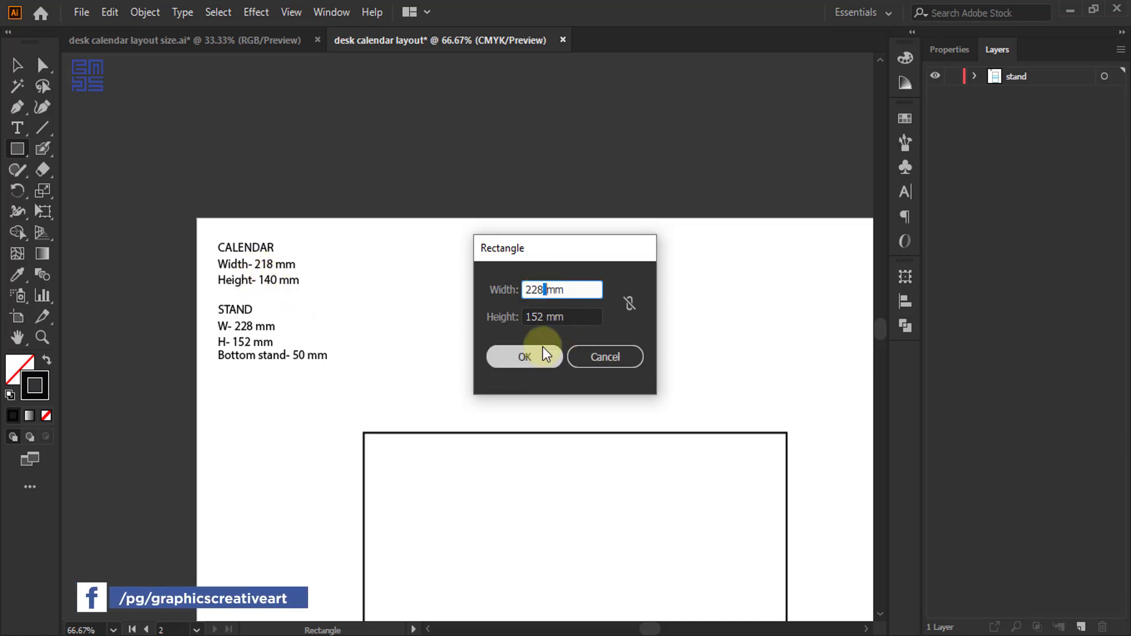
key("BackSpace")
key("BackSpace")
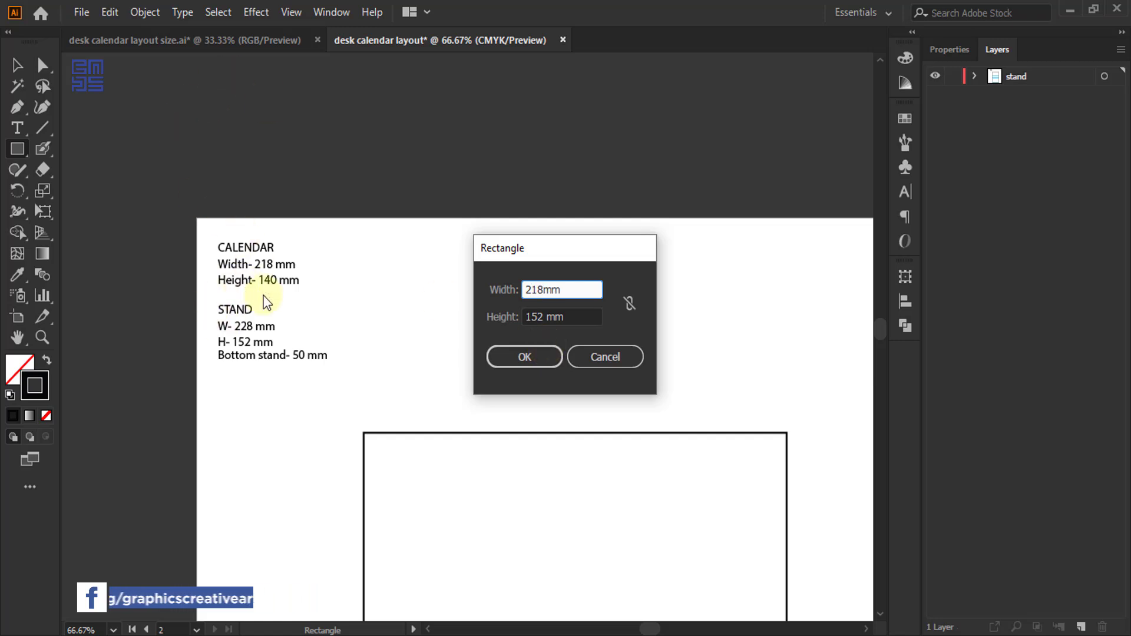
left_click(541, 318)
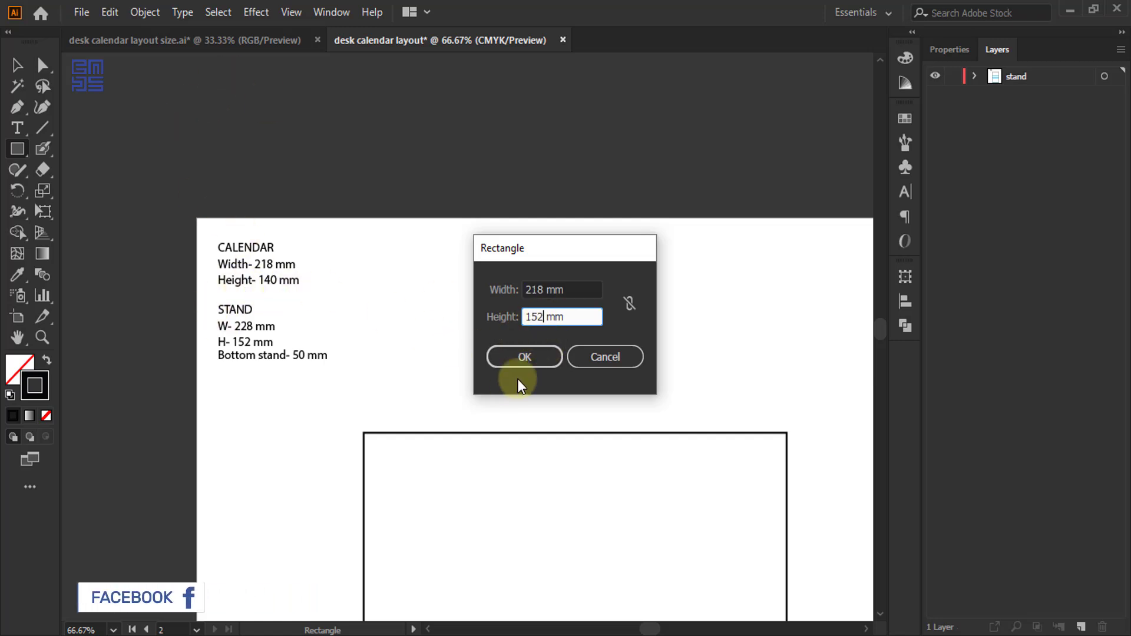
key("BackSpace")
key("BackSpace")
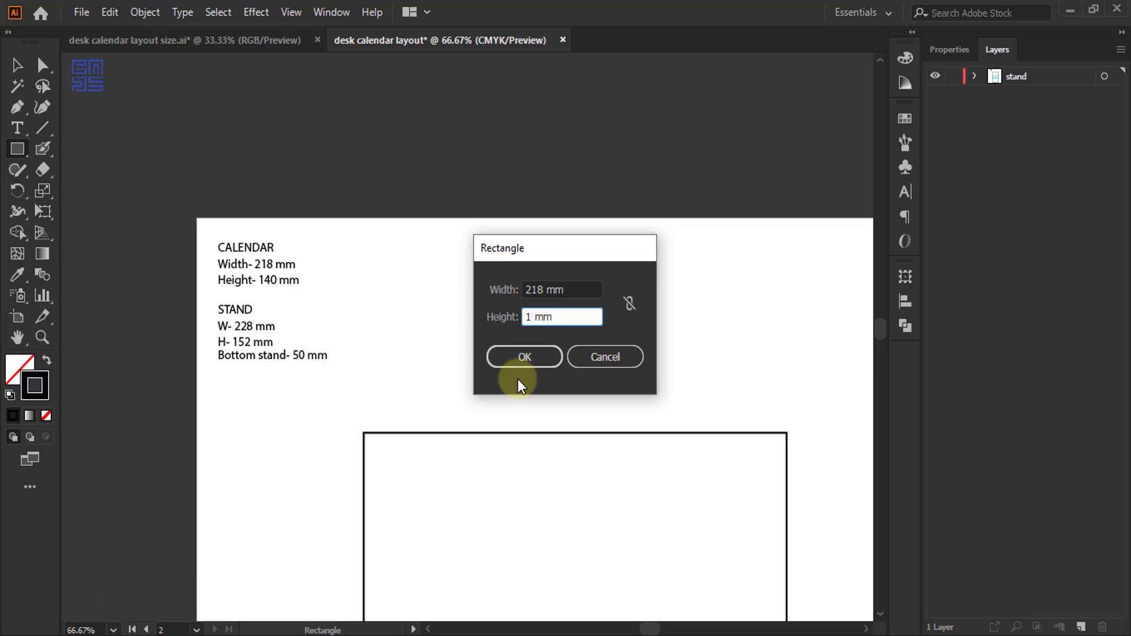
type("40")
left_click(522, 360)
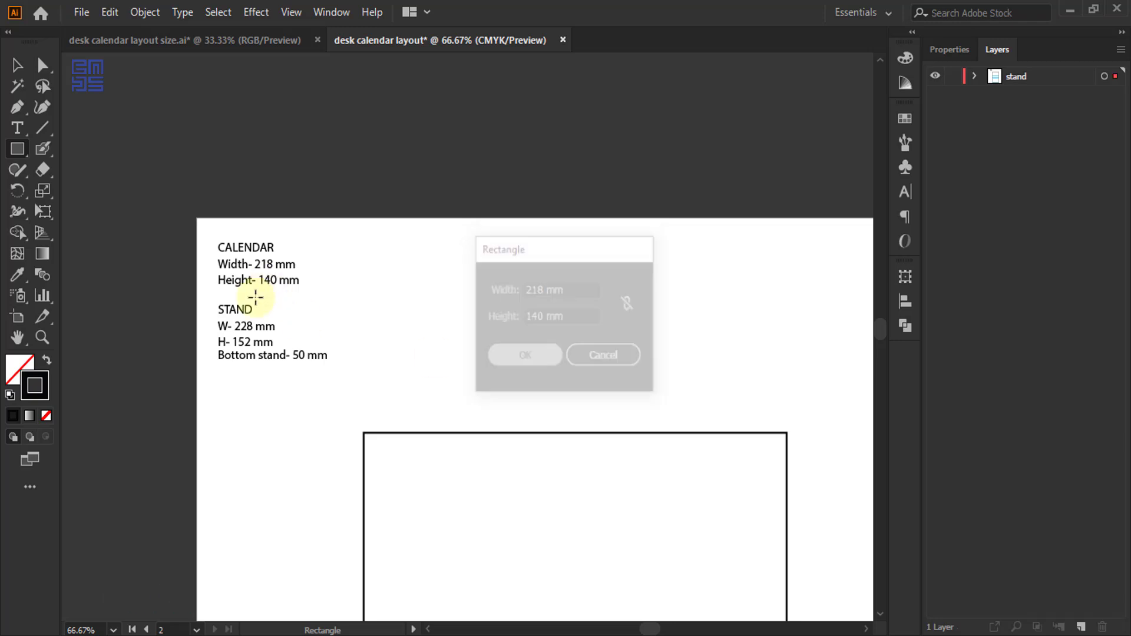
- Move the calendar rectangle onto the upper panel of the stand outline
scroll(245, 312, "down", 3)
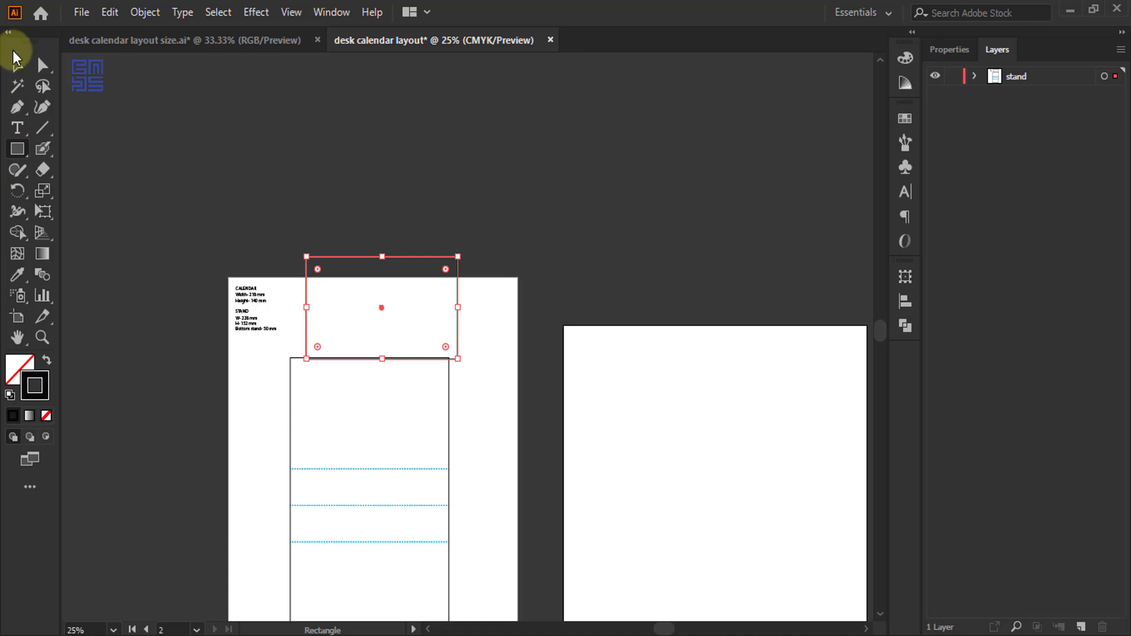
left_click(15, 62)
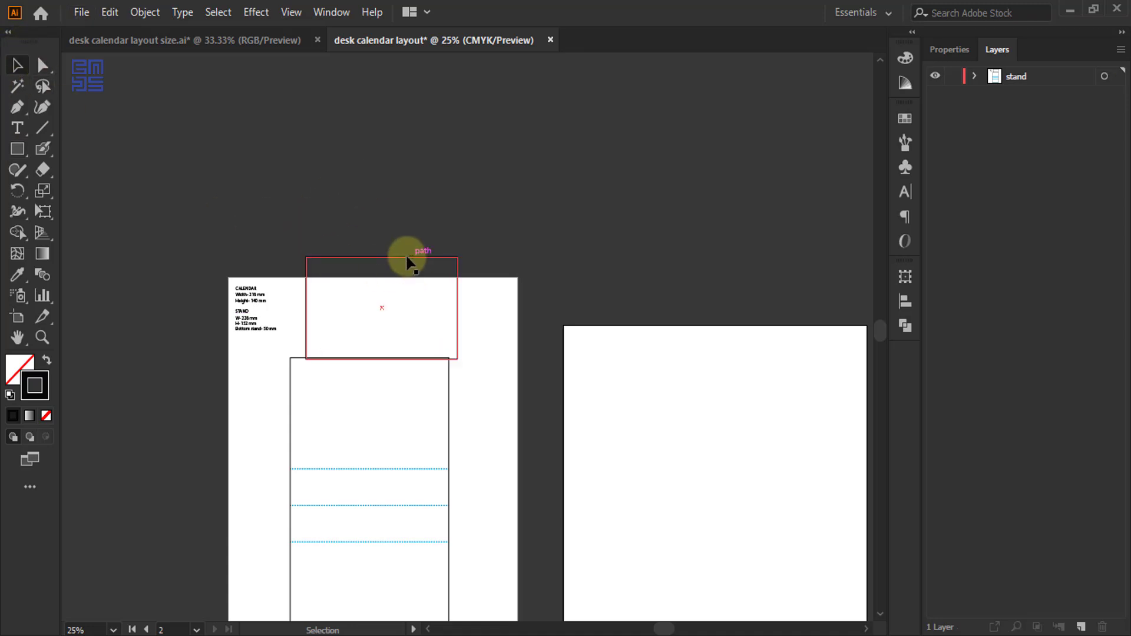
left_click_drag(405, 257, 610, 365)
scroll(399, 413, "up", 1)
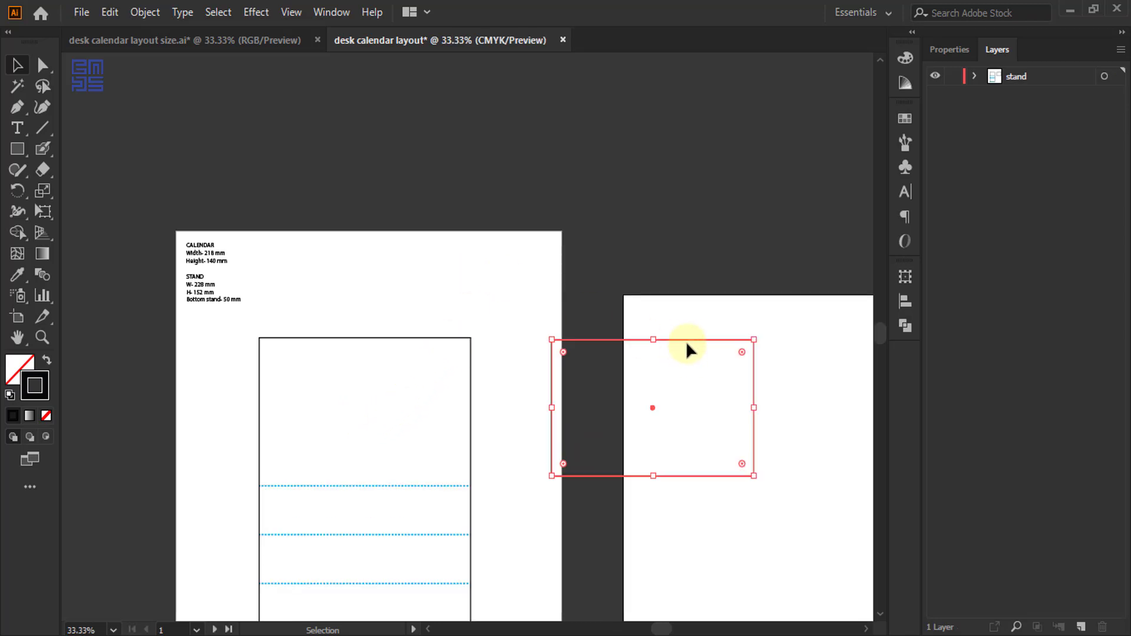
left_click_drag(687, 348, 400, 351)
- Align the calendar rectangle to the stand outline as key object, centred horizontally and flush with its top edge
left_click_drag(402, 370, 446, 343)
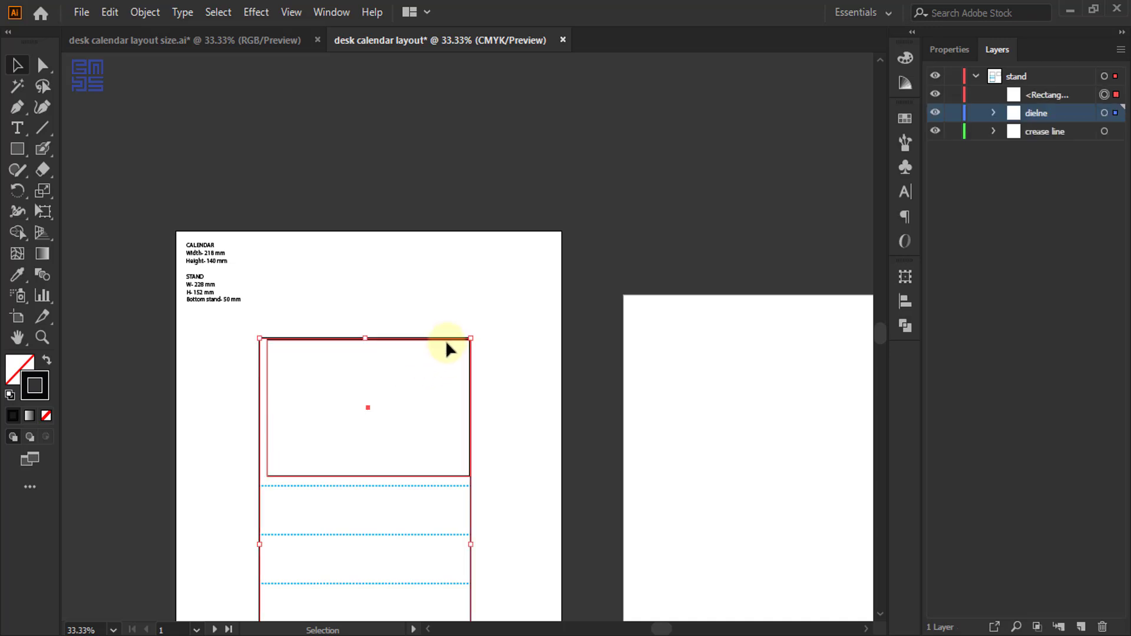
key("ctrl+1")
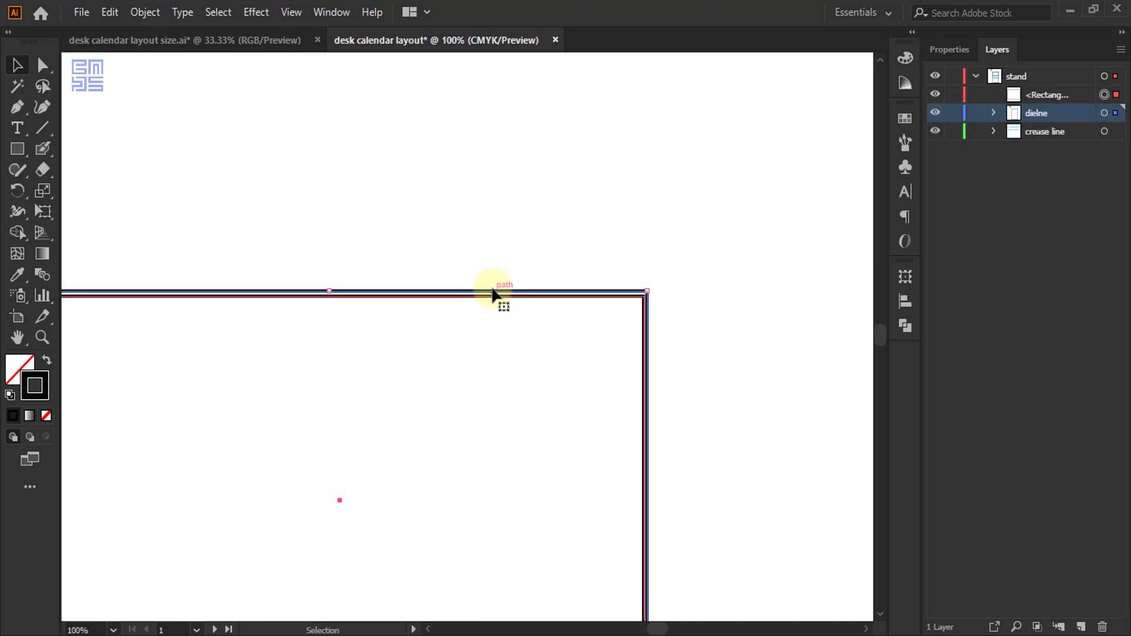
left_click(493, 291)
left_click(906, 300)
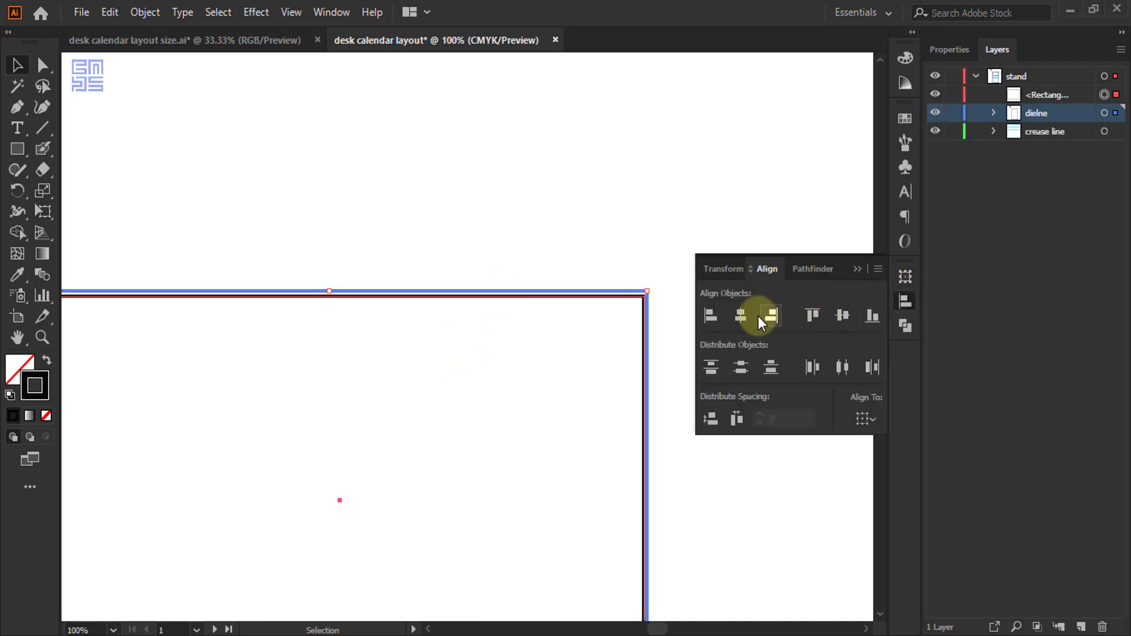
left_click(744, 315)
left_click(813, 315)
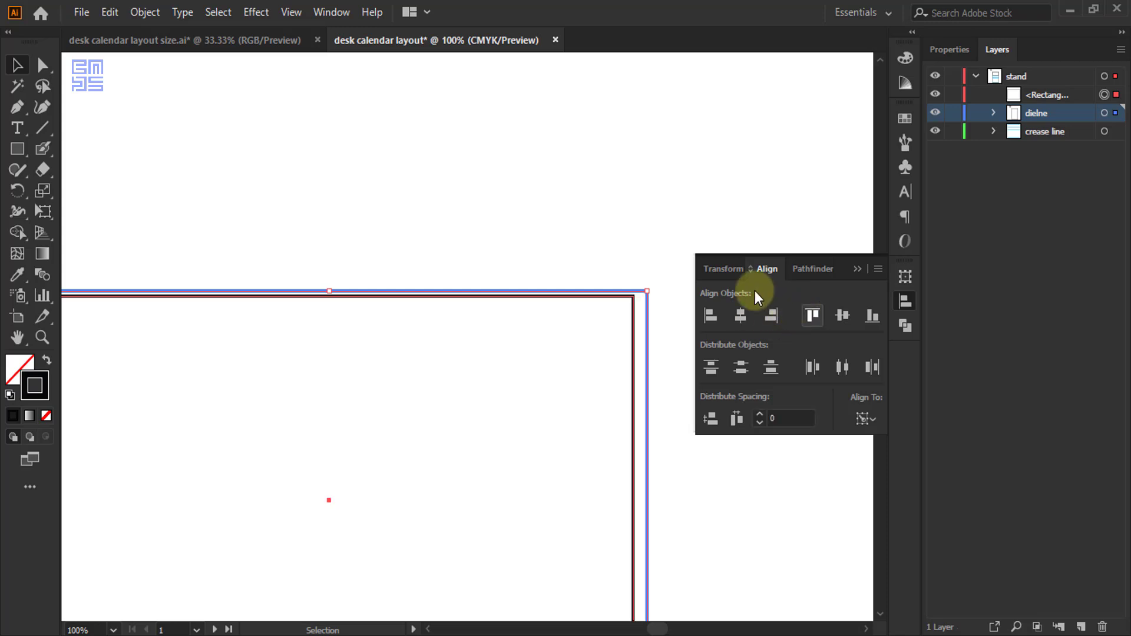
left_click(595, 218)
scroll(551, 263, "down", 2)
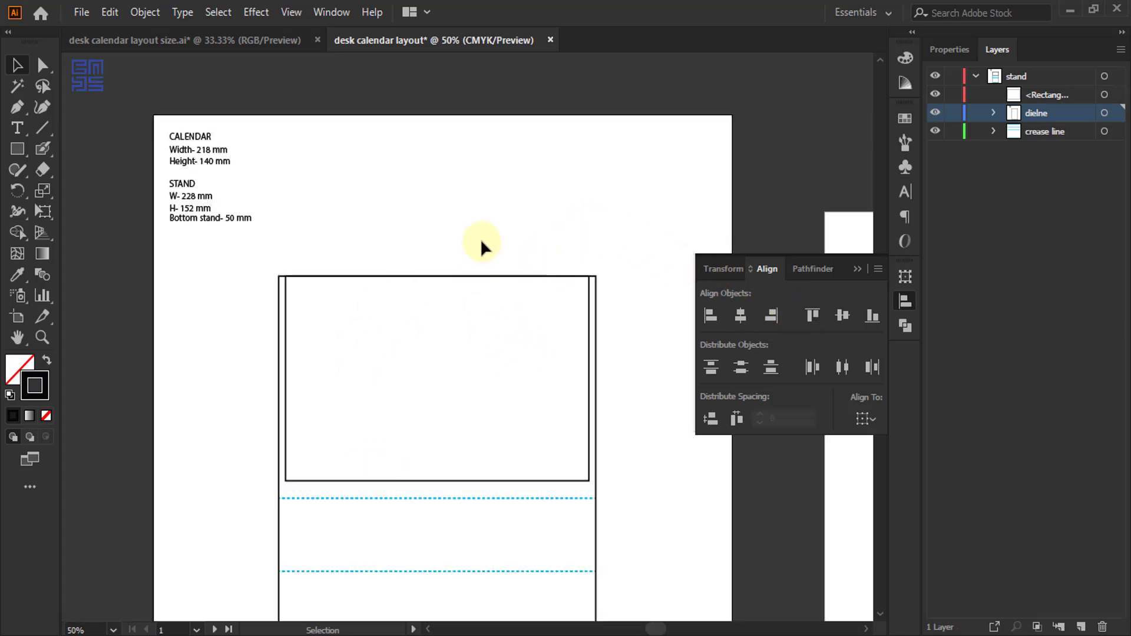
left_click(854, 269)
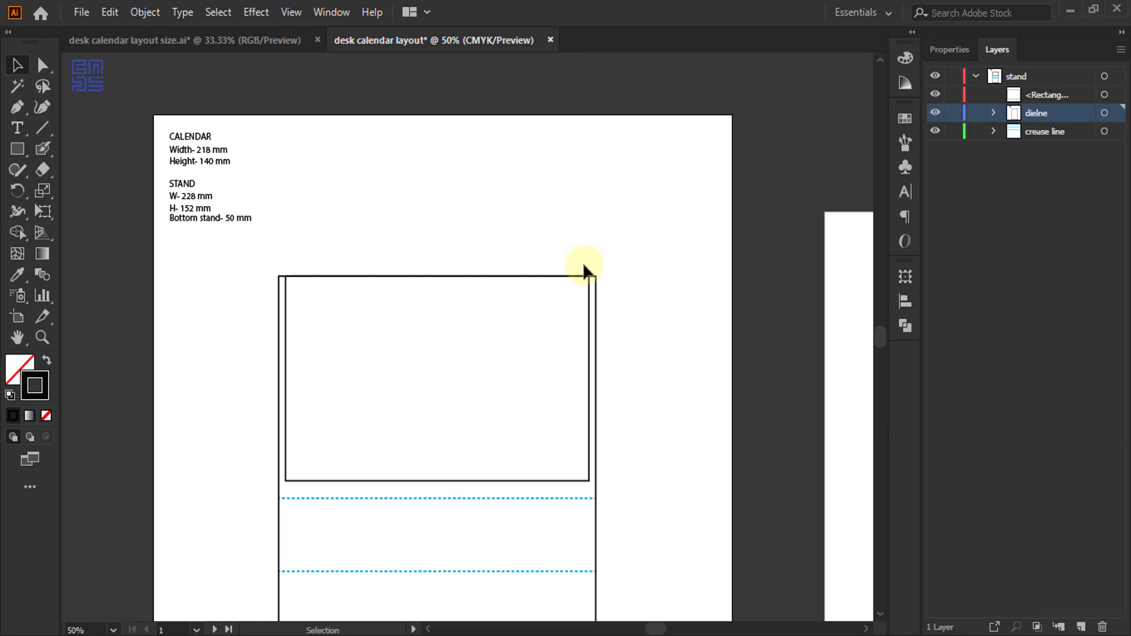
- Duplicate the calendar rectangle straight across onto the second artboard, about 478 mm away
scroll(181, 293, "down", 2)
left_click_drag(307, 382, 641, 397)
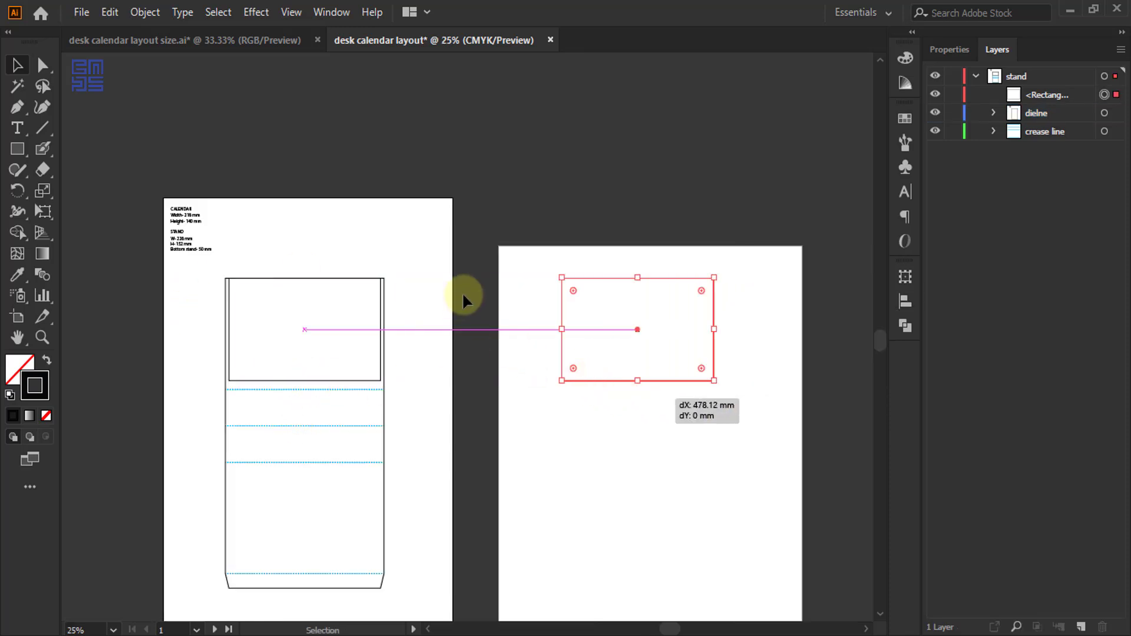
- Make the second artboard active and centre the duplicated calendar rectangle on it horizontally and vertically, aligning to the artboard
left_click(462, 292)
scroll(462, 293, "down", 2)
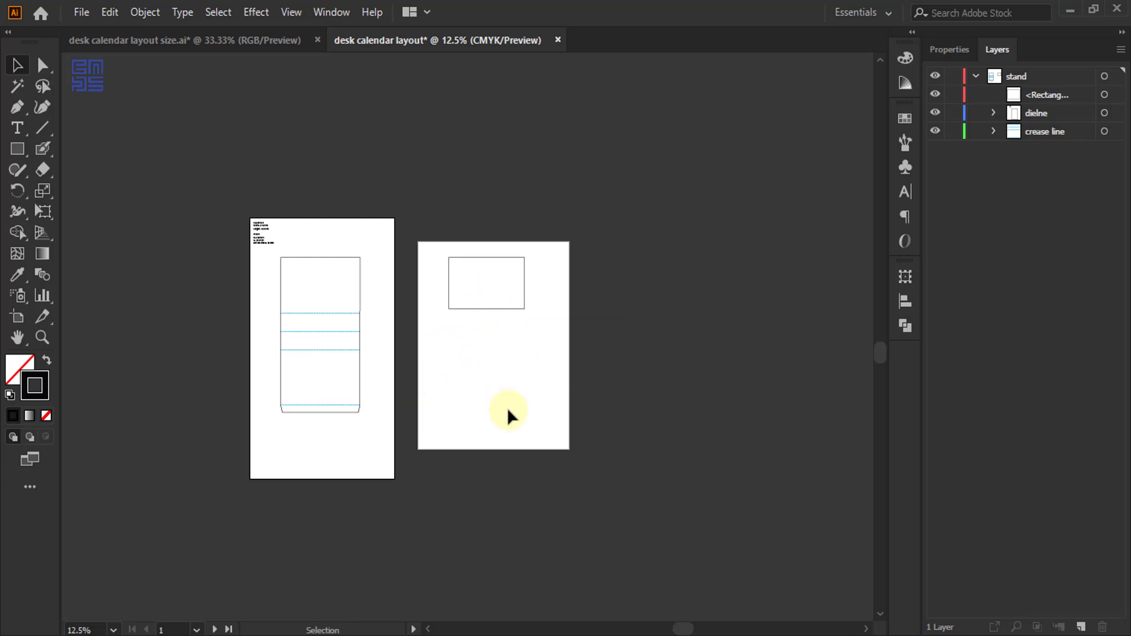
left_click(17, 316)
left_click(520, 379)
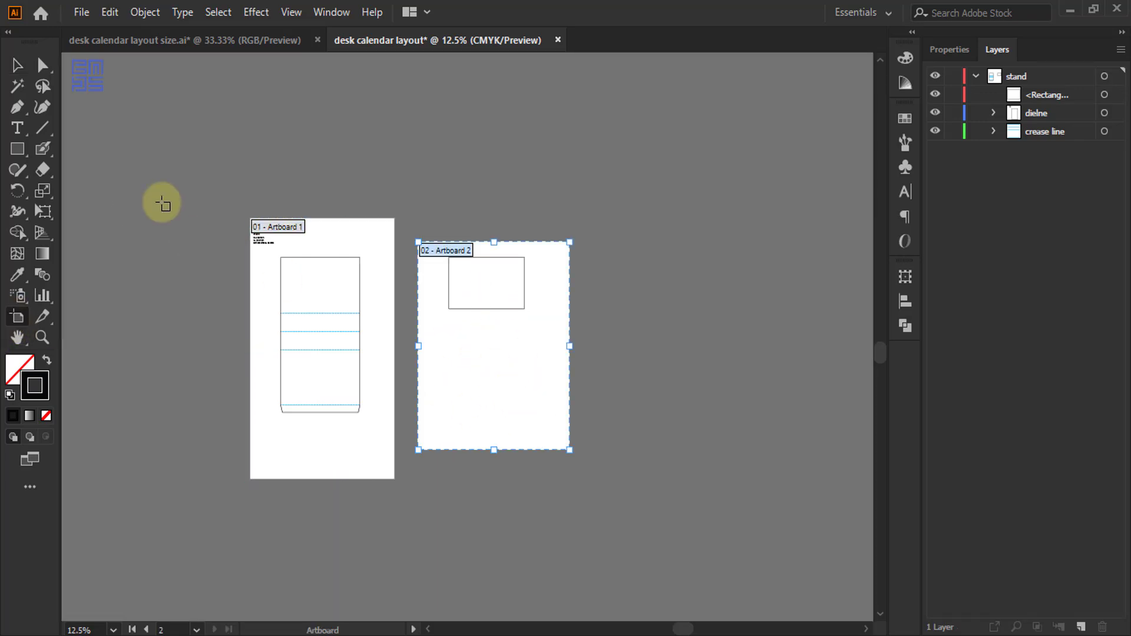
left_click(17, 65)
left_click_drag(583, 220, 429, 362)
left_click(905, 301)
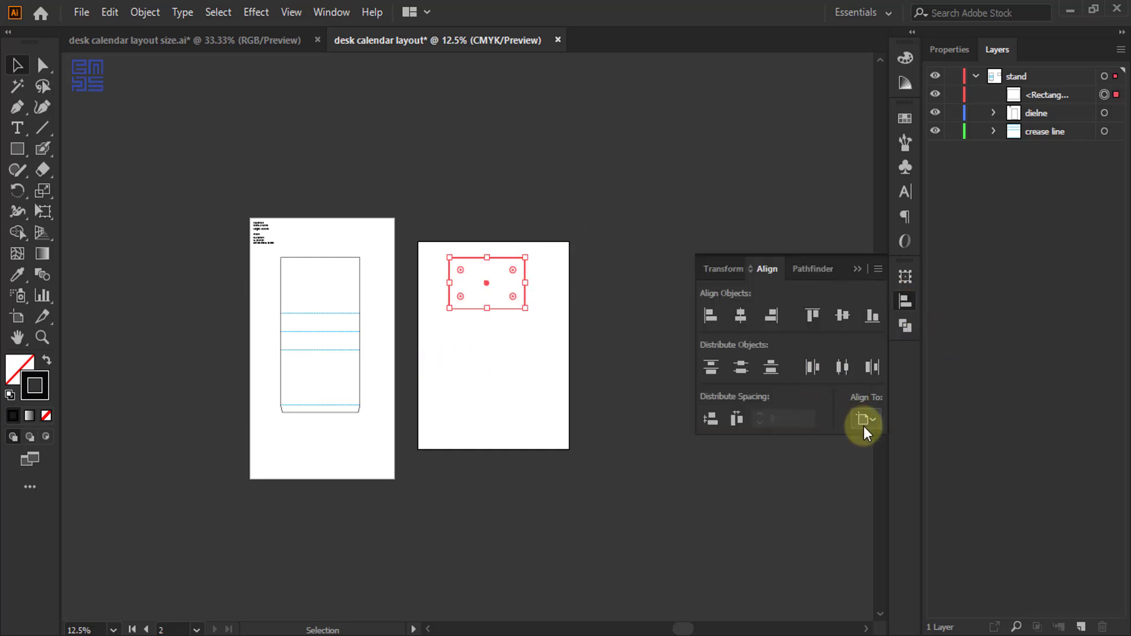
left_click(864, 419)
left_click(877, 475)
left_click(742, 317)
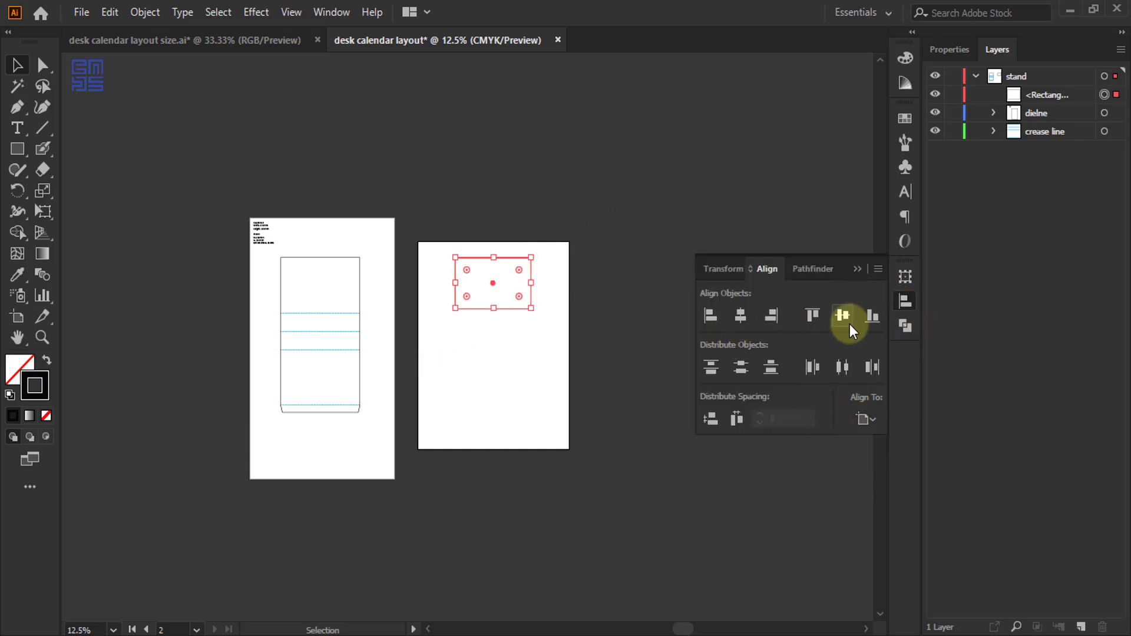
left_click(839, 313)
left_click(519, 334)
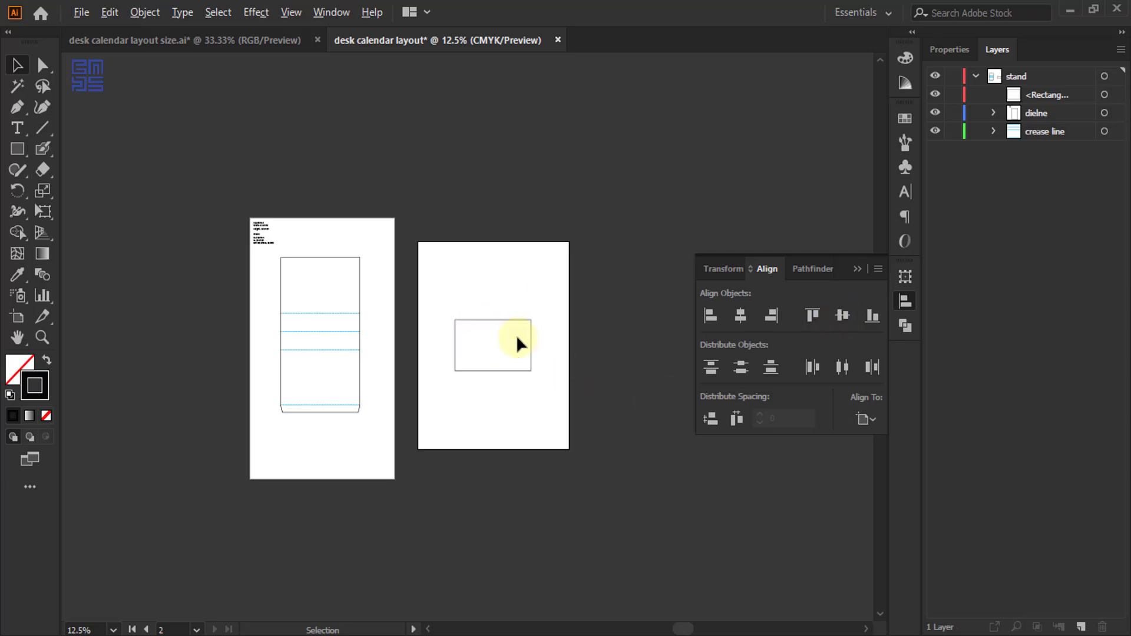
- Shrink the second artboard symmetrically around the calendar rectangle to about 310 mm wide and 259 mm high
scroll(516, 335, "up", 3)
scroll(436, 395, "down", 2)
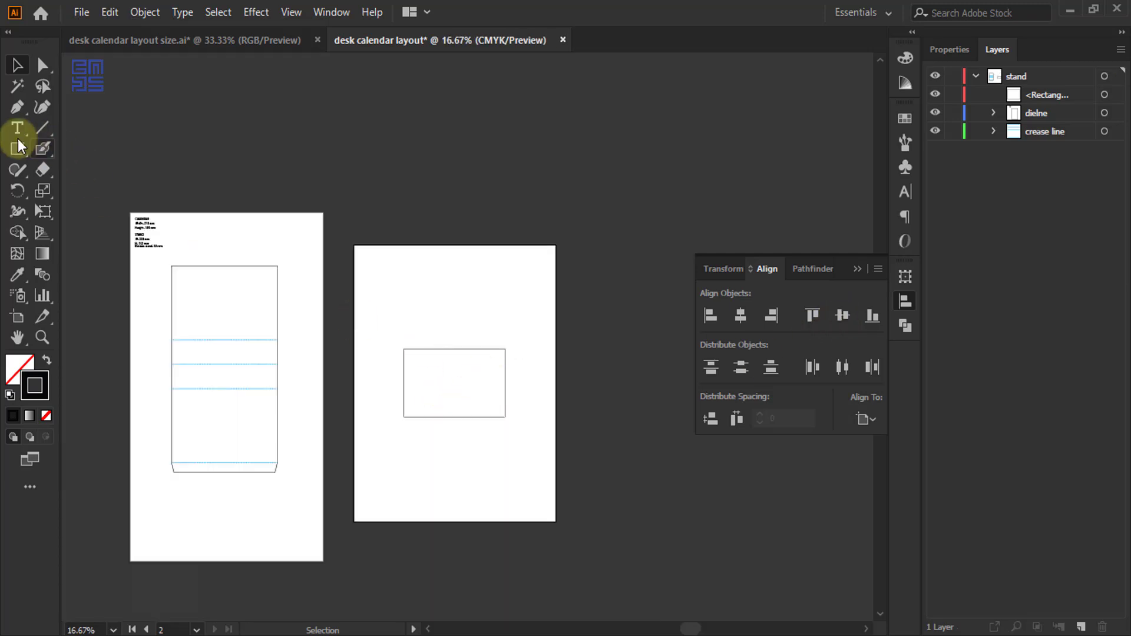
key("shift+o")
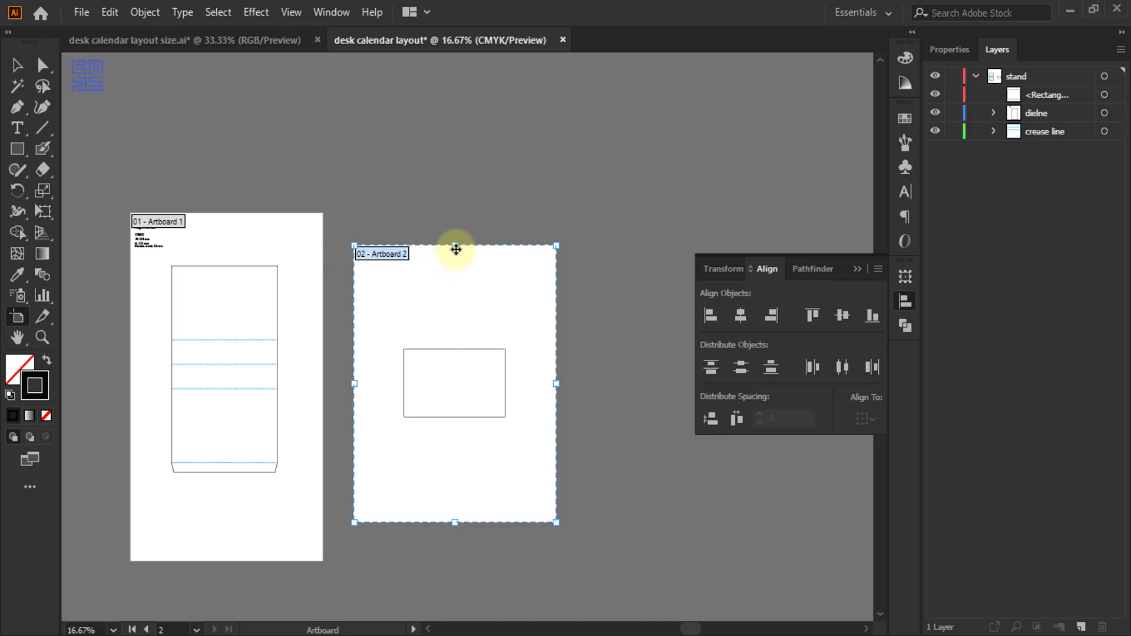
left_click_drag(452, 267, 447, 320)
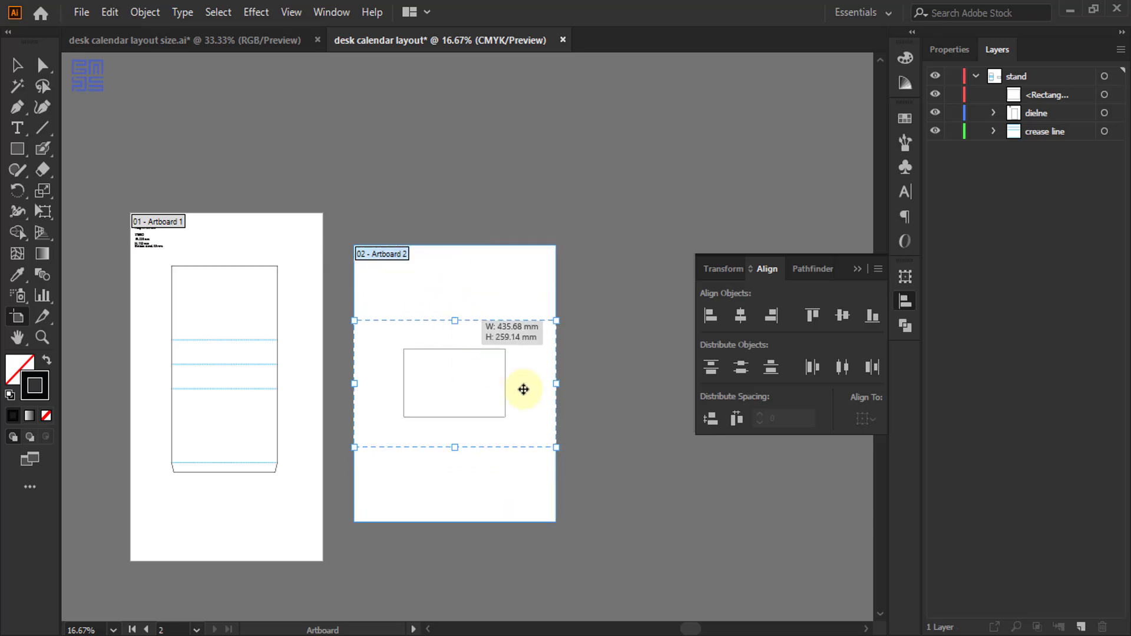
left_click_drag(557, 385, 527, 385)
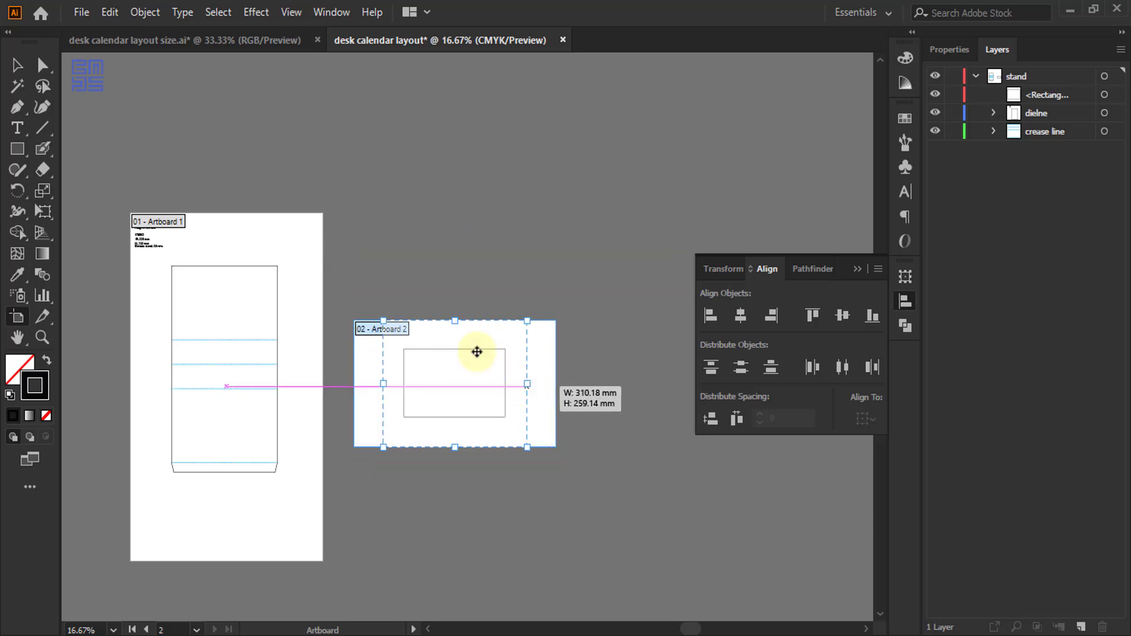
left_click(17, 64)
- Offset the path of the calendar rectangle on the second artboard outward by 3 mm to make a bleed outline
scroll(456, 398, "up", 3)
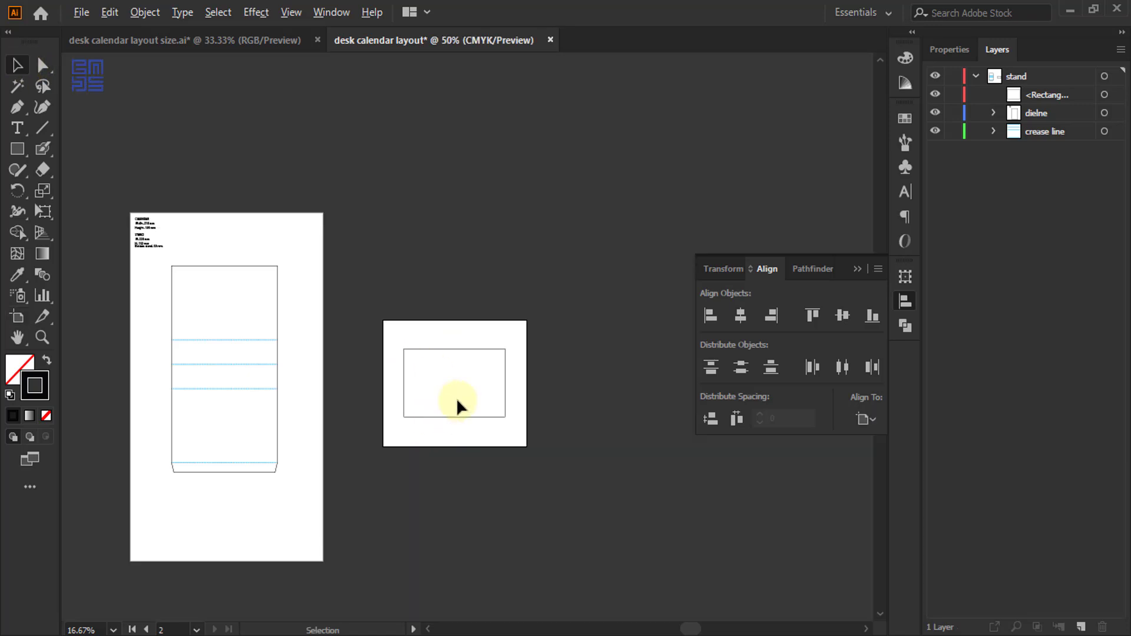
left_click_drag(483, 372, 237, 262)
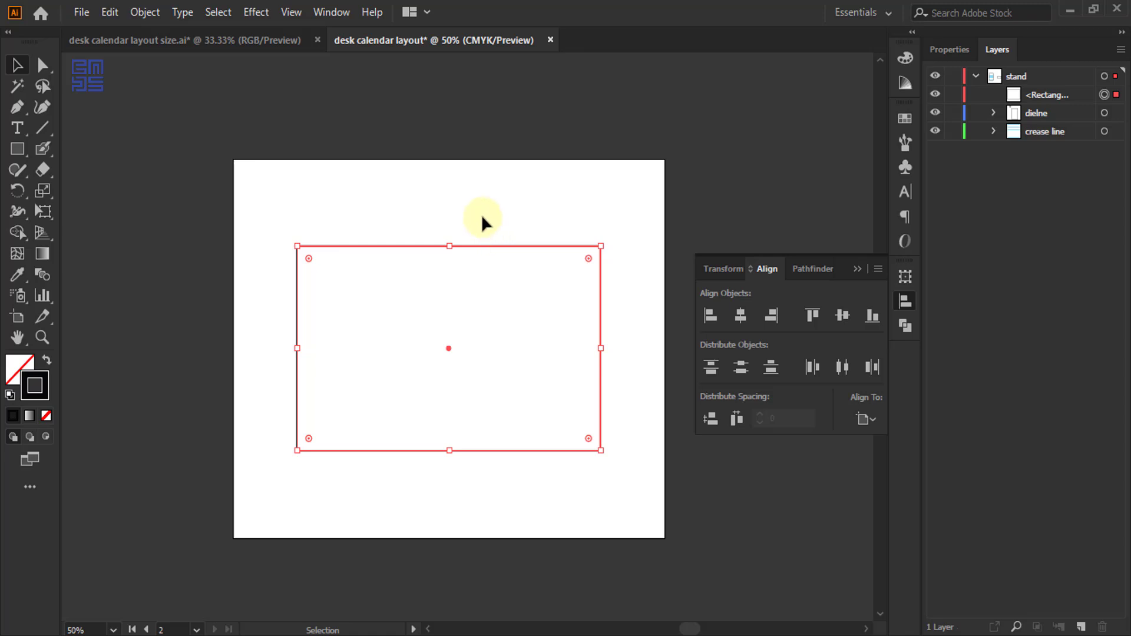
left_click(677, 282)
left_click_drag(310, 212, 416, 312)
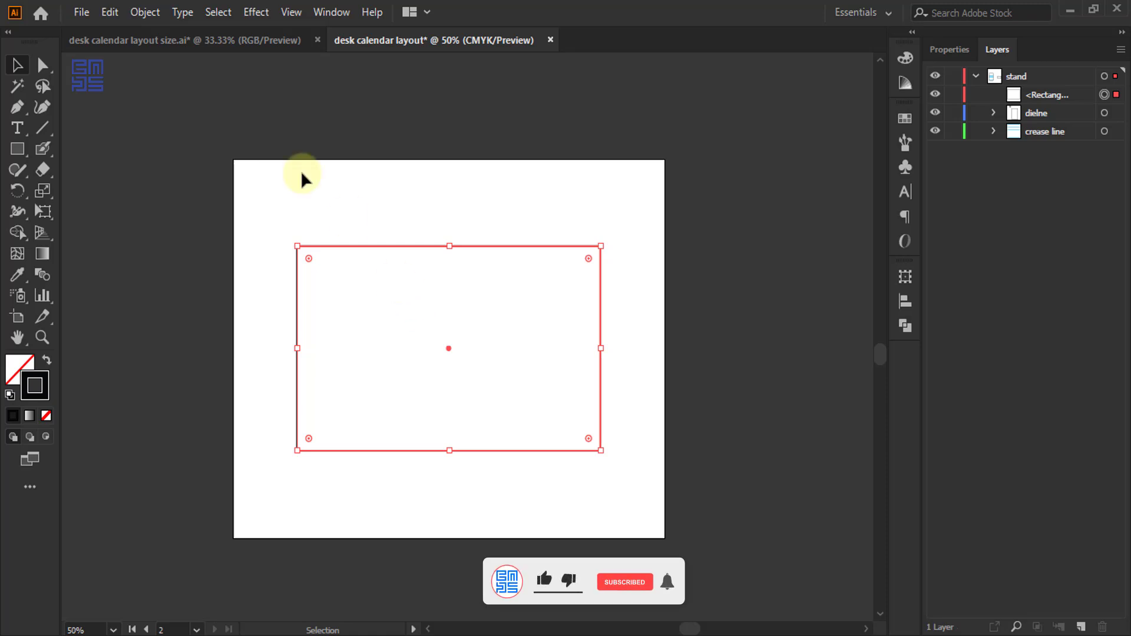
left_click(145, 12)
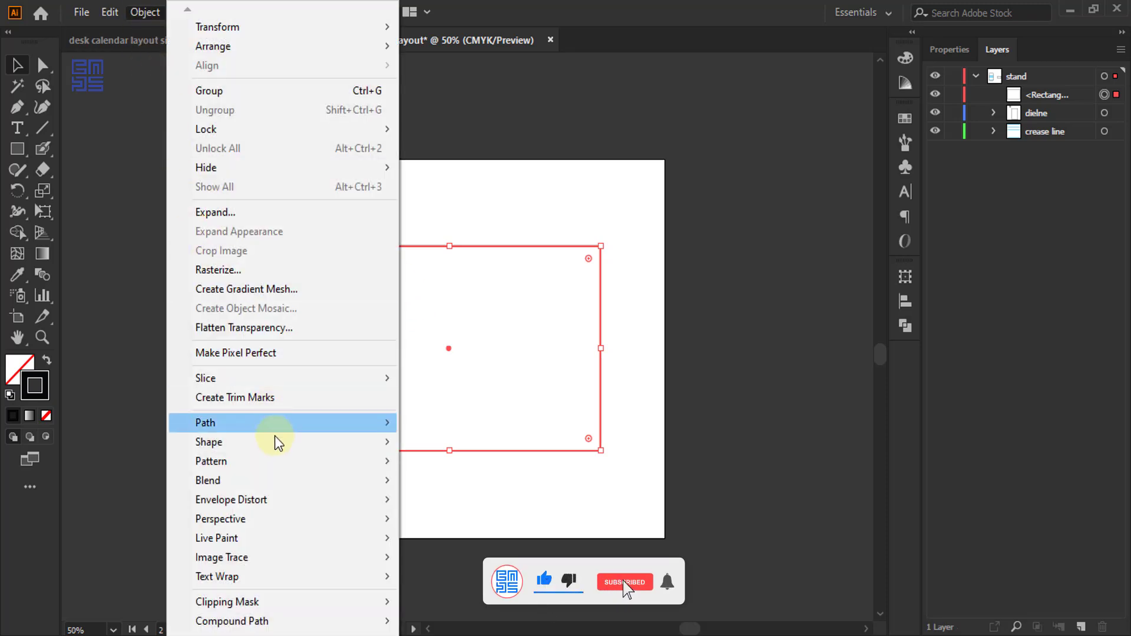
mouse_move(292, 425)
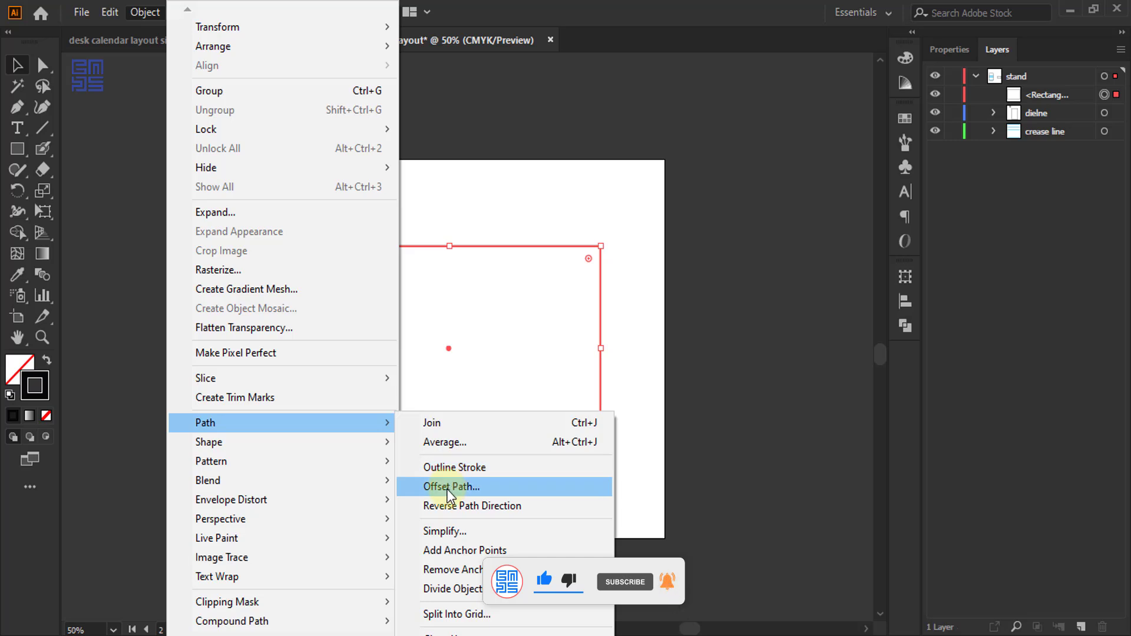
left_click(451, 486)
left_click(459, 370)
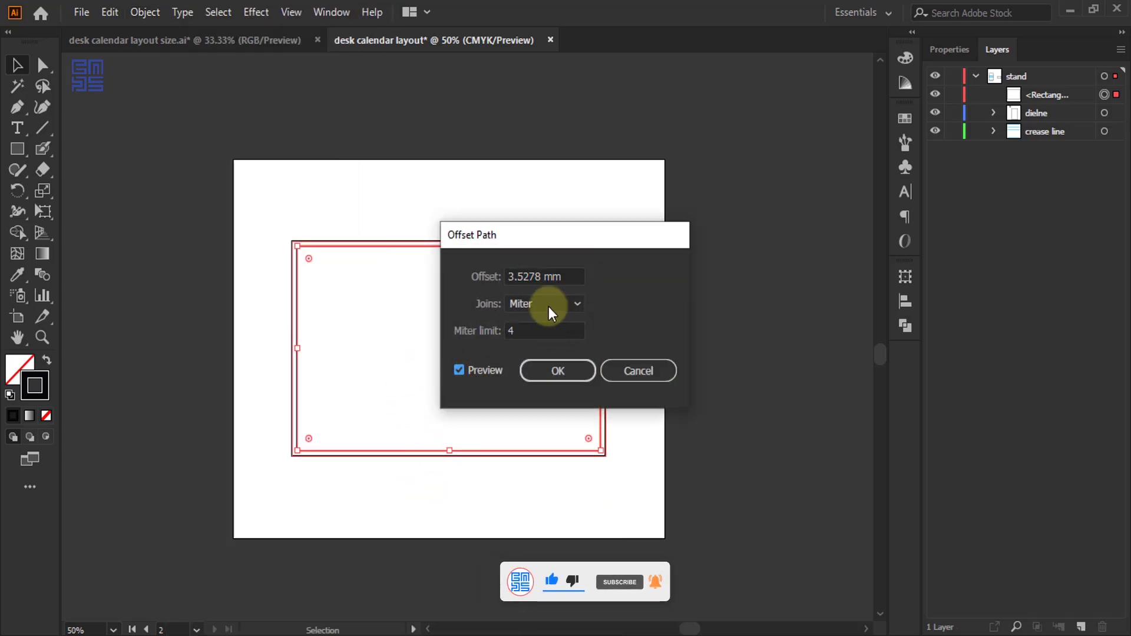
double_click(527, 277)
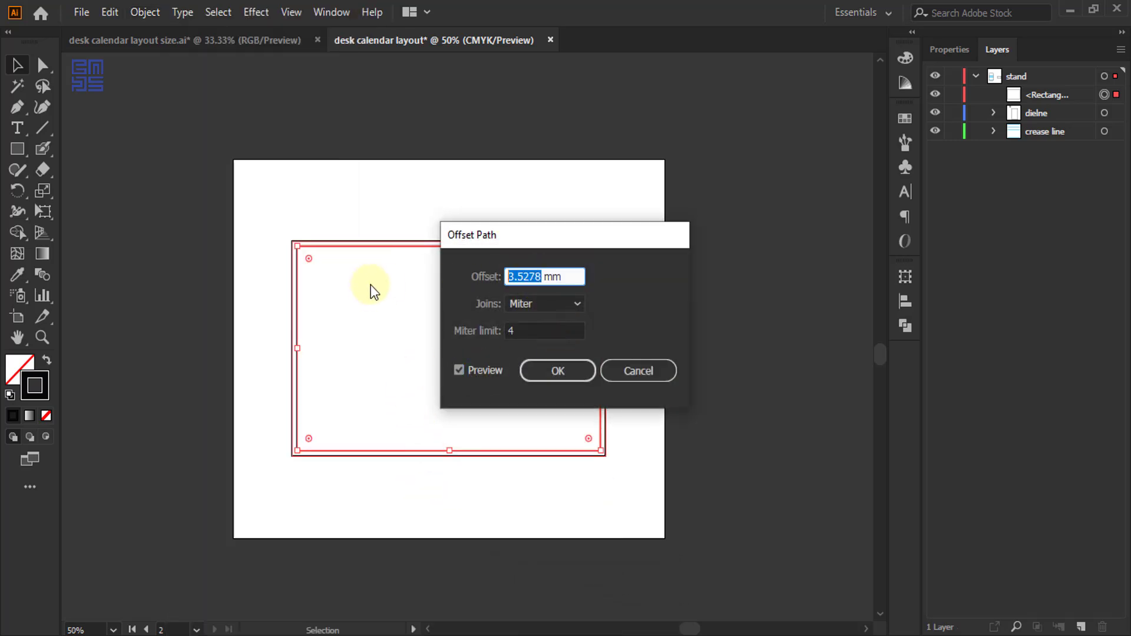
type("3")
left_click(569, 373)
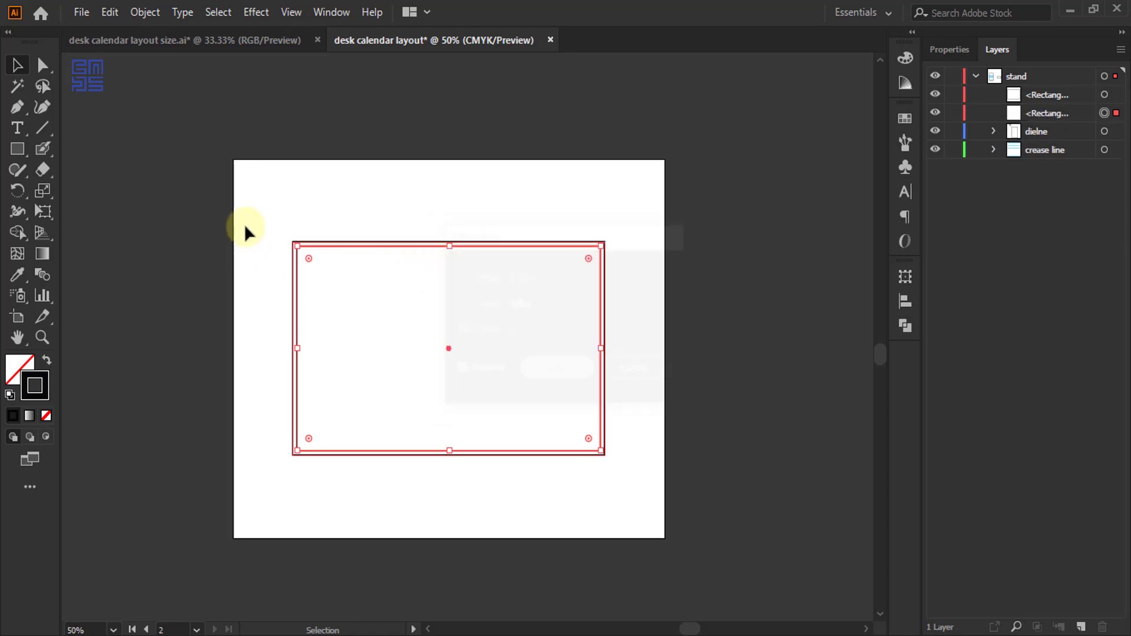
- Colour the stroke of the outer offset rectangle red with C 0, M 100, Y 100, K 0
scroll(295, 241, "up", 5)
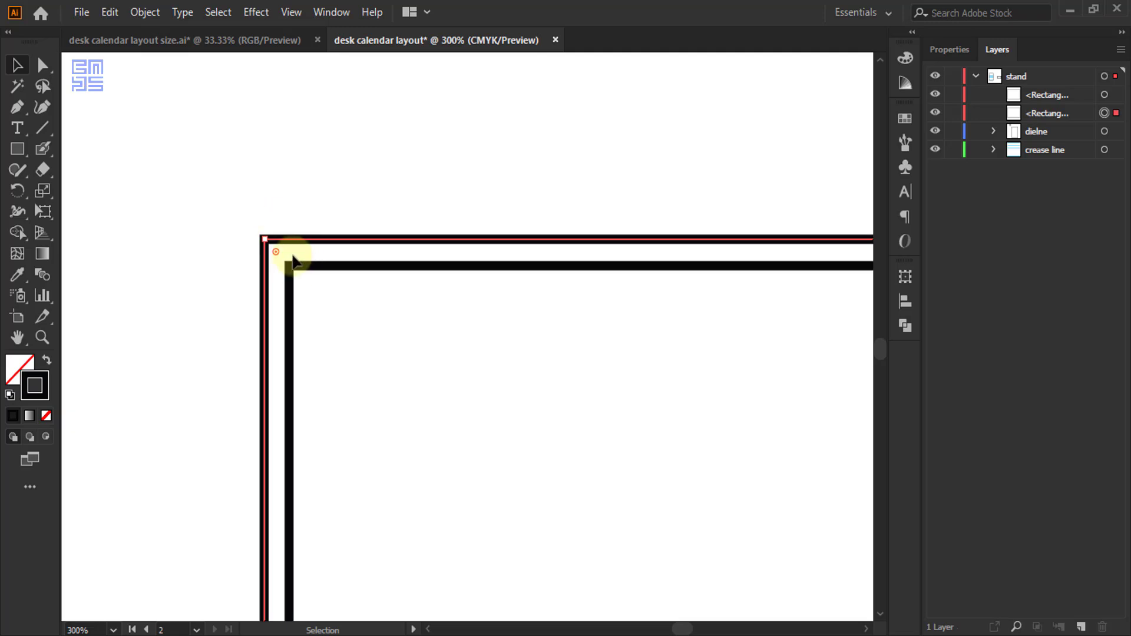
left_click(905, 57)
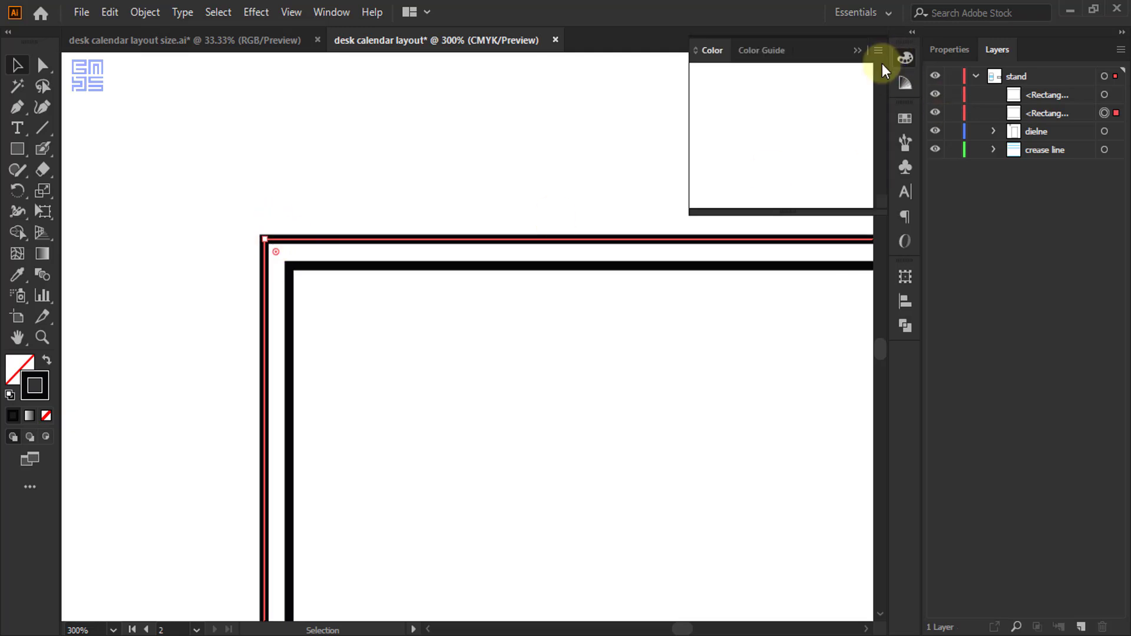
left_click_drag(819, 88, 407, 88)
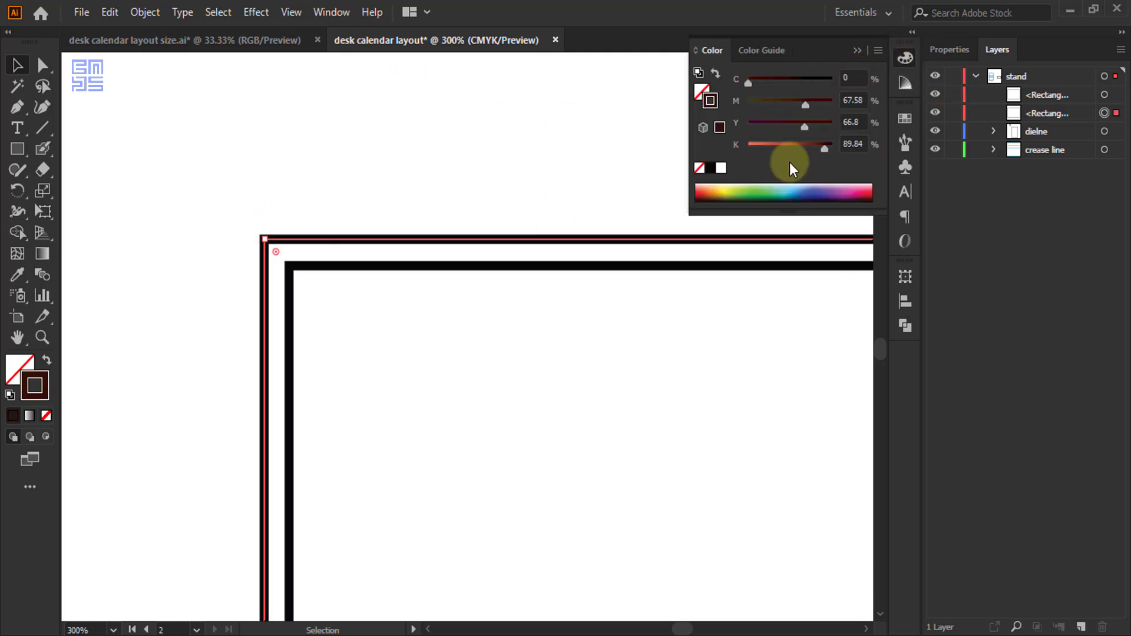
left_click_drag(806, 105, 917, 113)
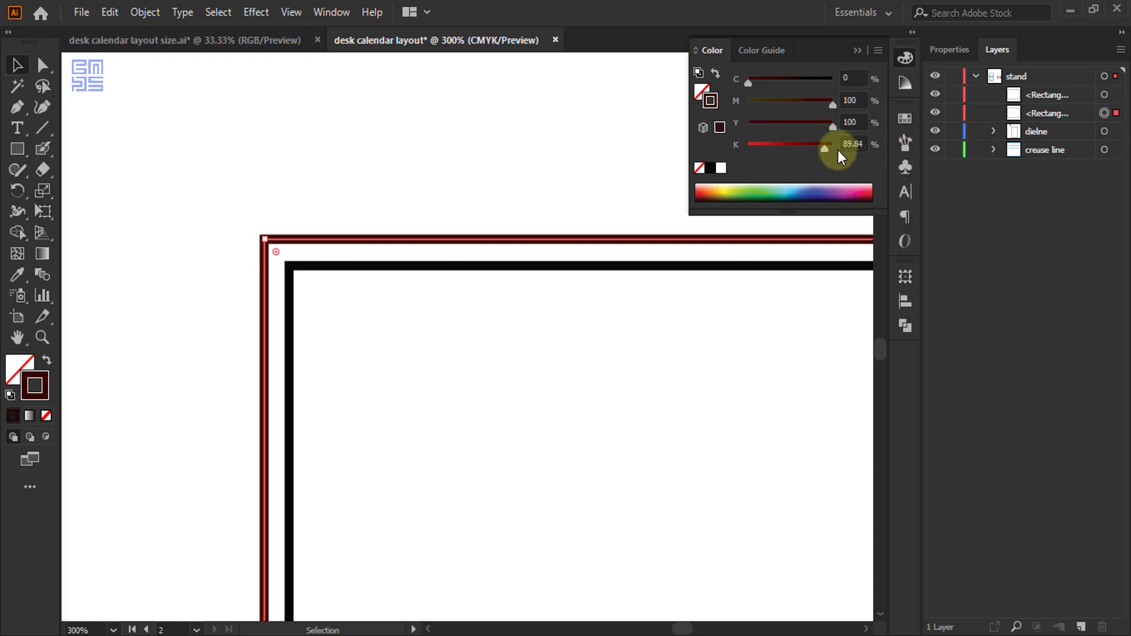
left_click_drag(790, 147, 236, 217)
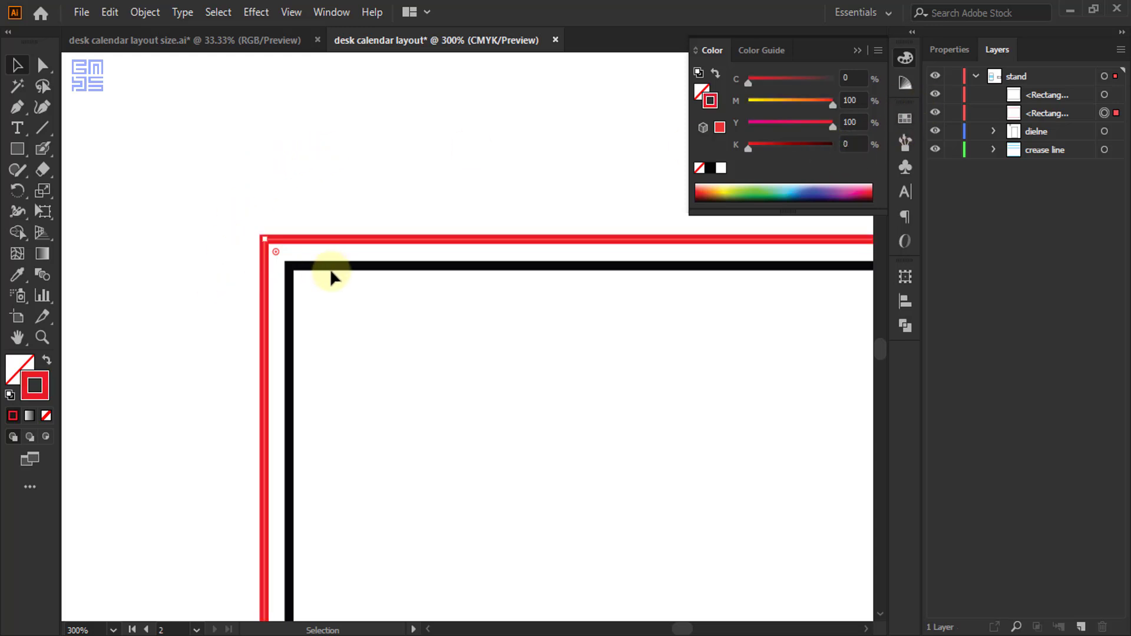
left_click(859, 51)
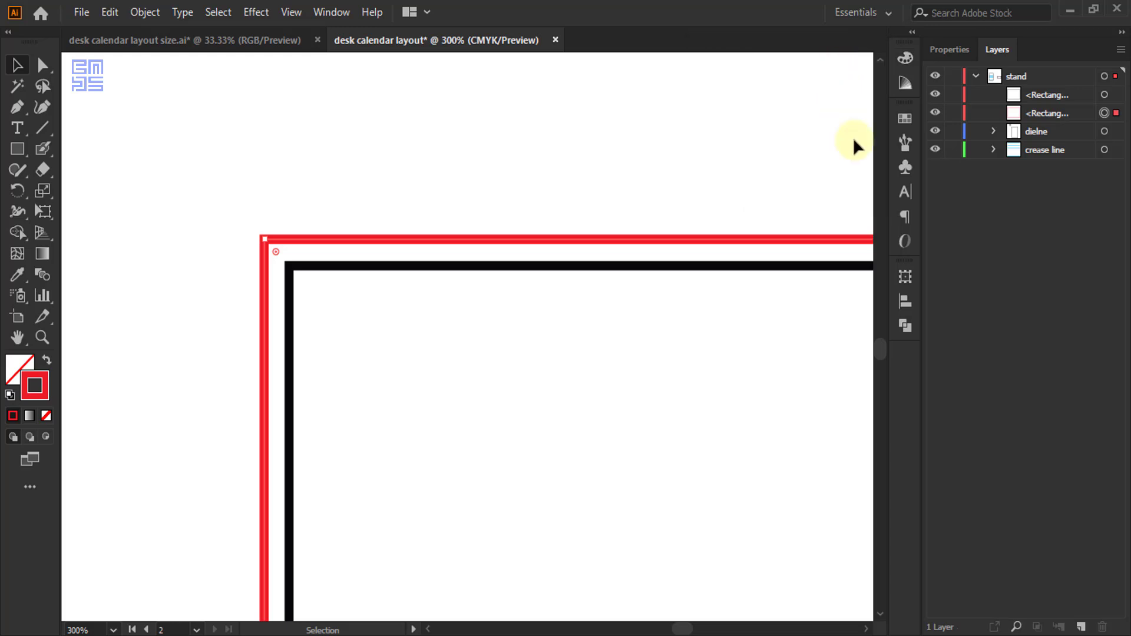
- Cut the red bleed outline from the stand layer and create a new top-level layer named calendar
left_click(109, 13)
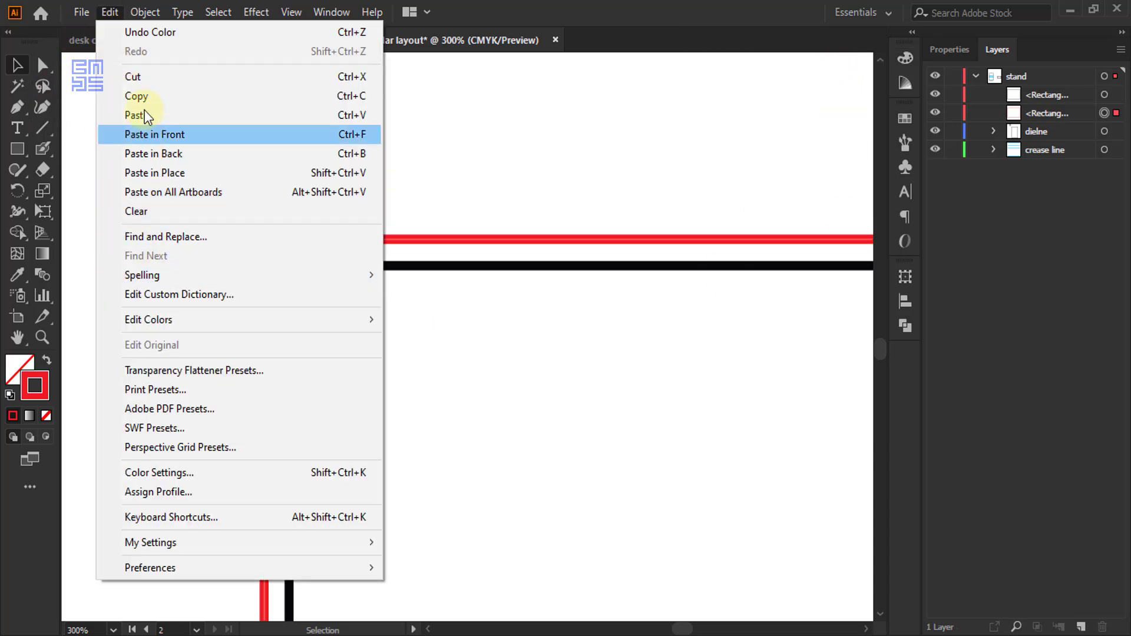
left_click(139, 77)
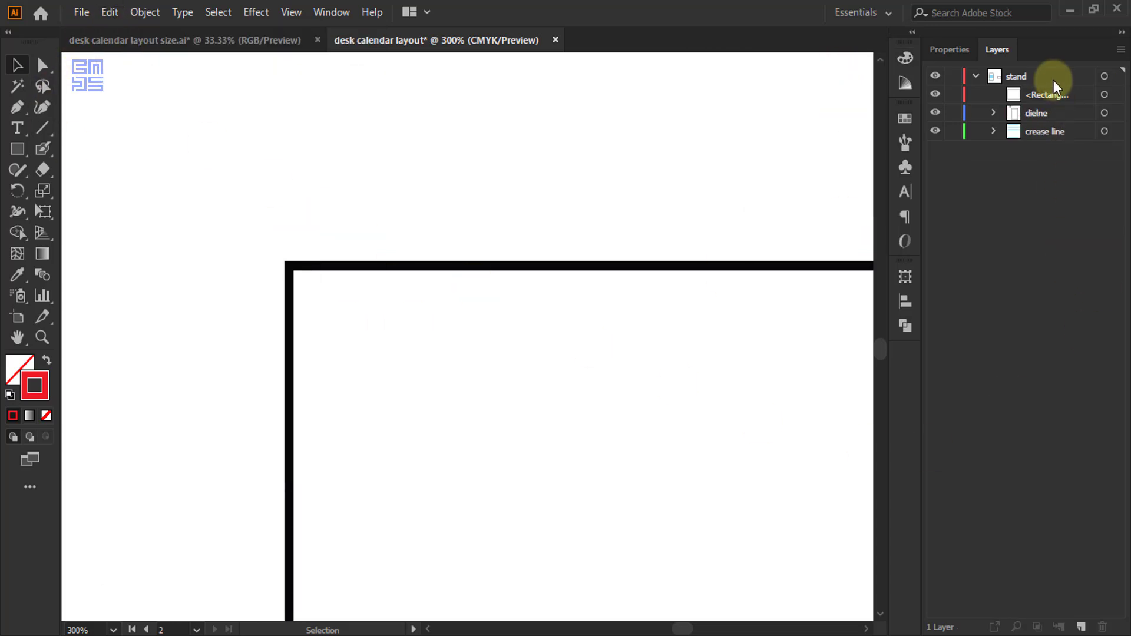
left_click(1081, 627)
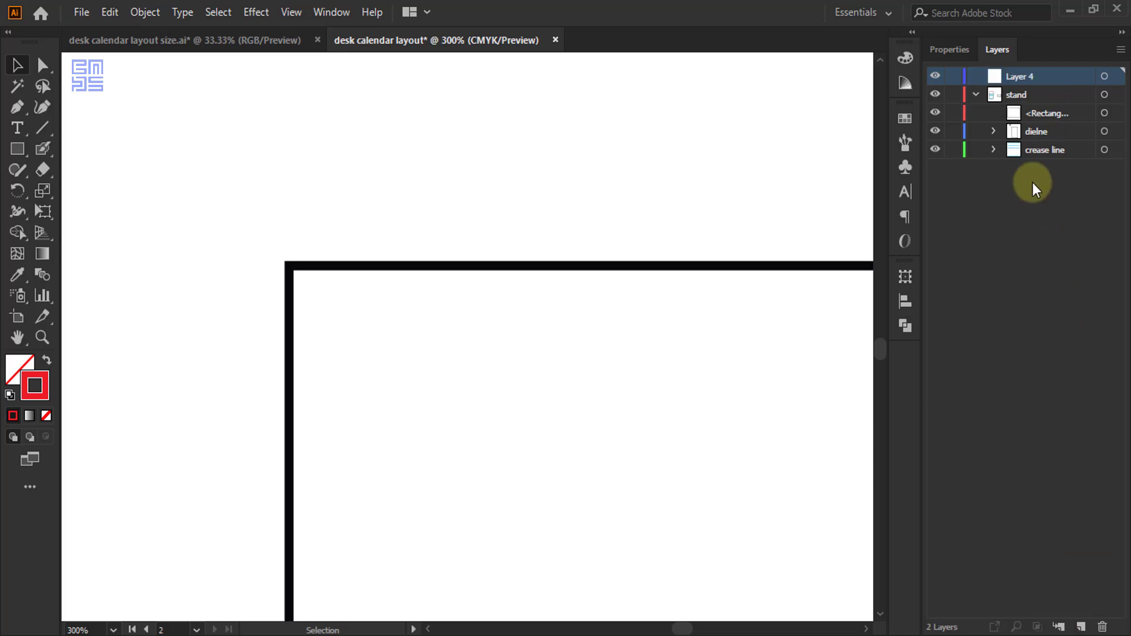
double_click(1027, 77)
key("BackSpace")
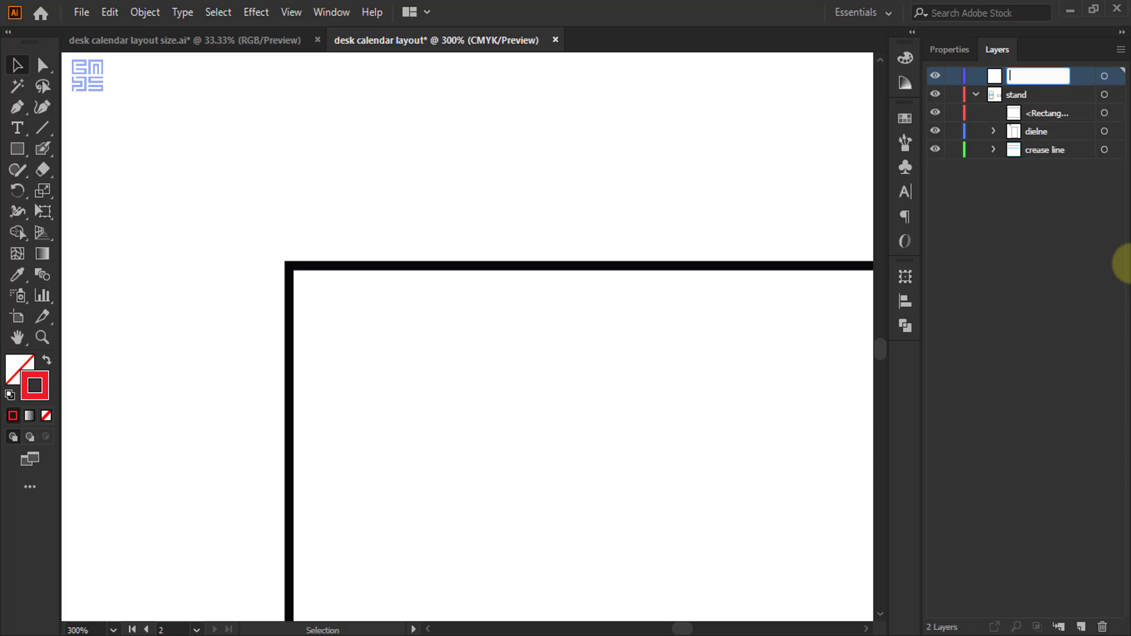
type("calendar")
key("Return")
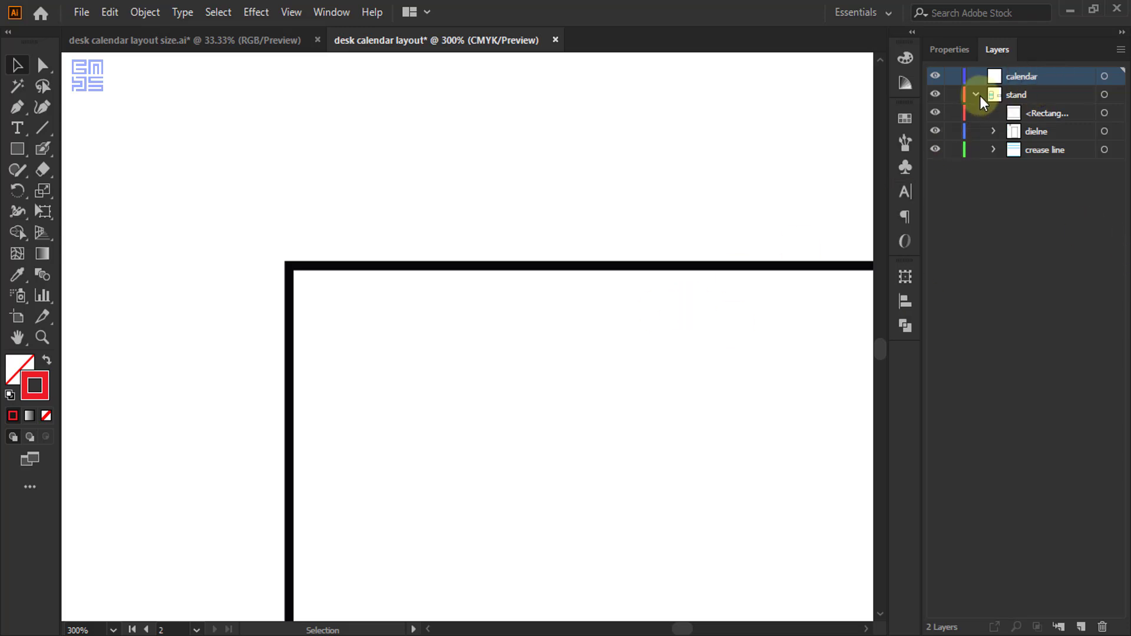
- Create another layer named bleed and nest it inside the calendar layer
left_click(1082, 627)
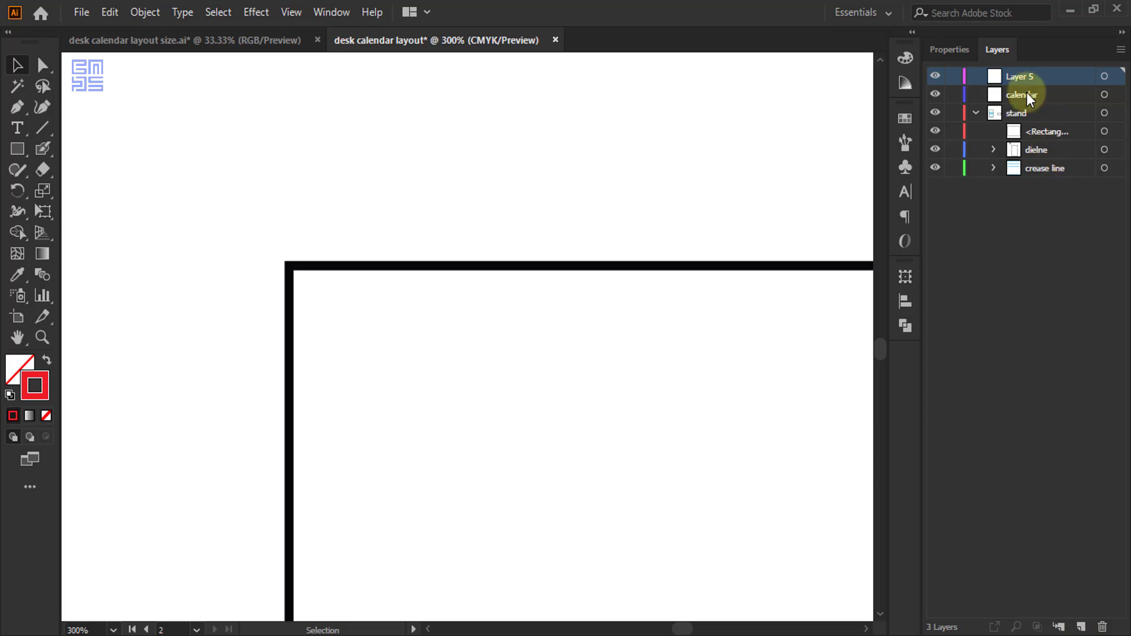
double_click(1021, 75)
key("BackSpace")
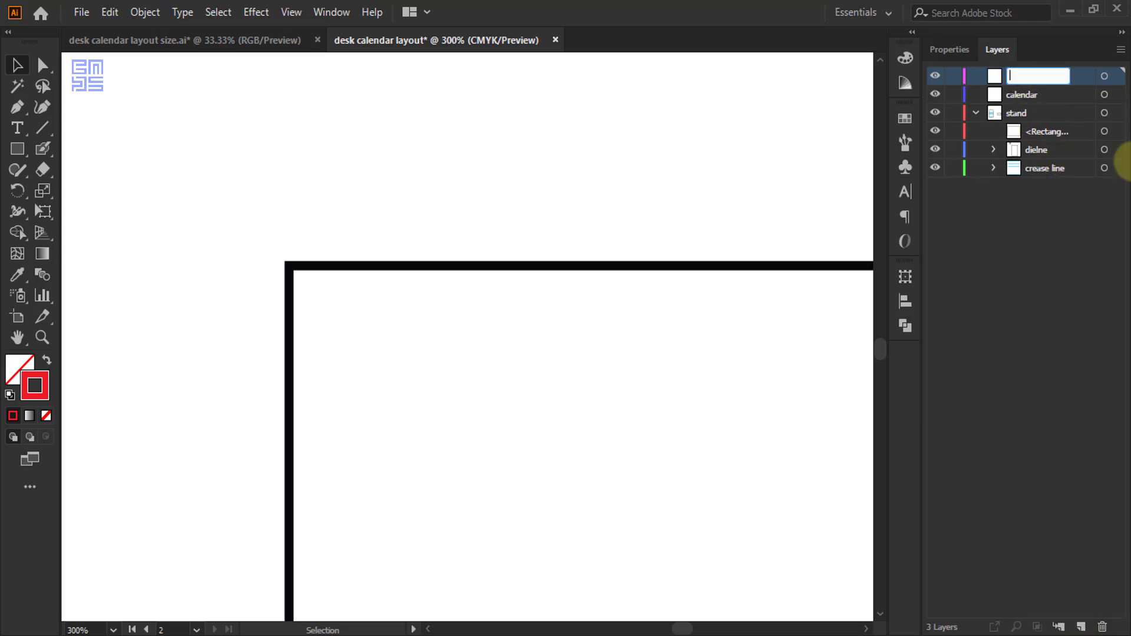
type("bleed")
key("Return")
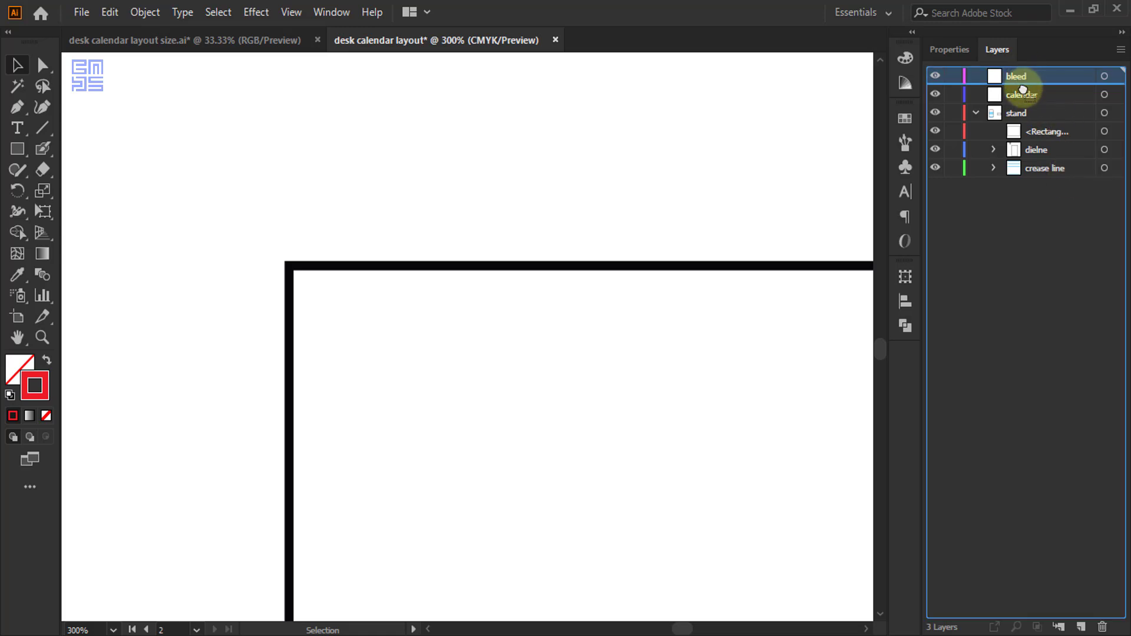
left_click(1023, 97)
left_click_drag(1023, 96, 1010, 99)
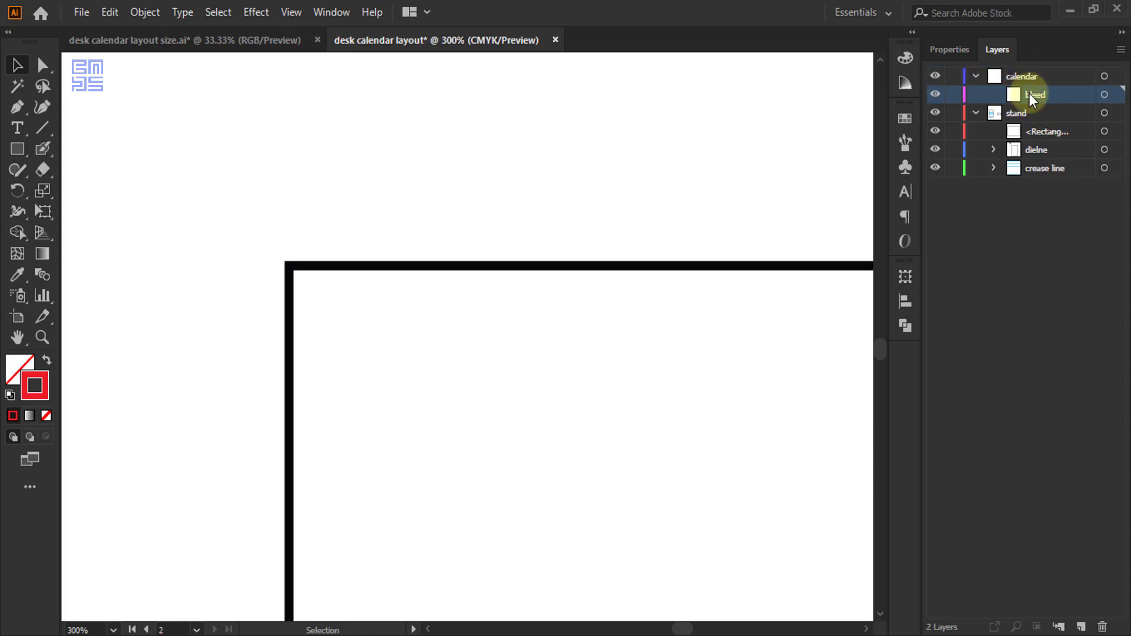
- Paste the cut red outline in place on the bleed sublayer and lock that sublayer
left_click(109, 13)
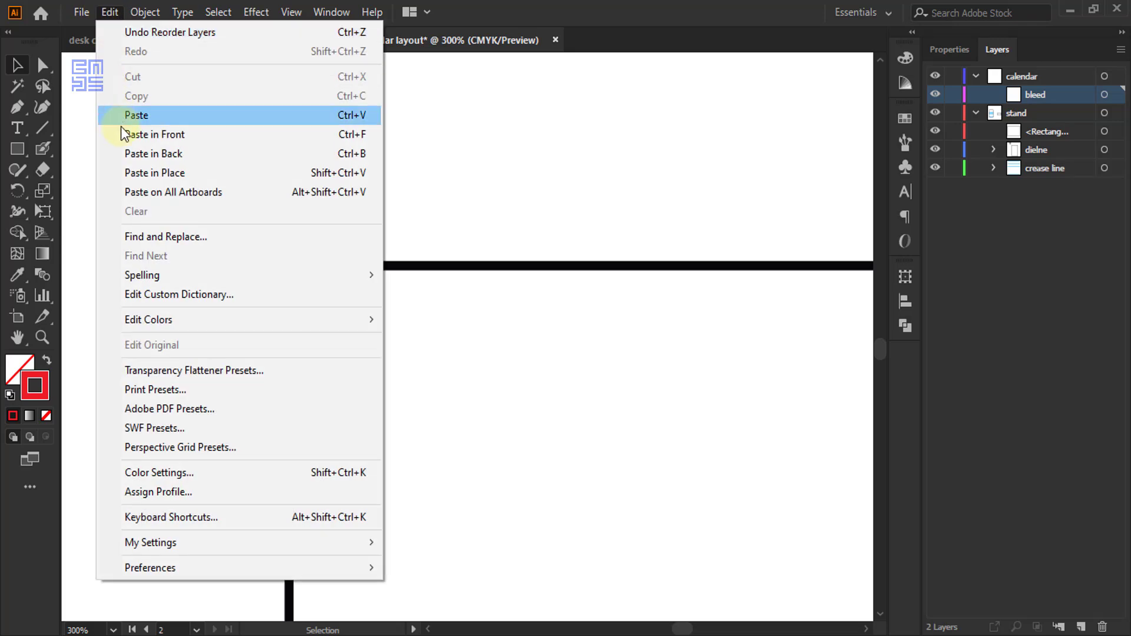
left_click(133, 173)
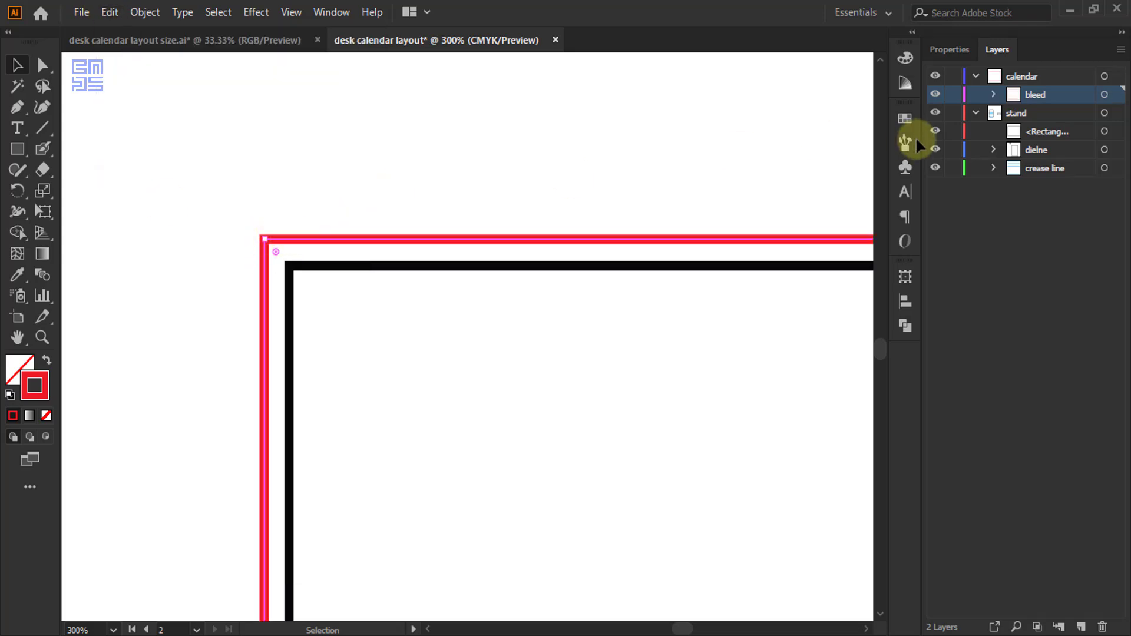
left_click(953, 95)
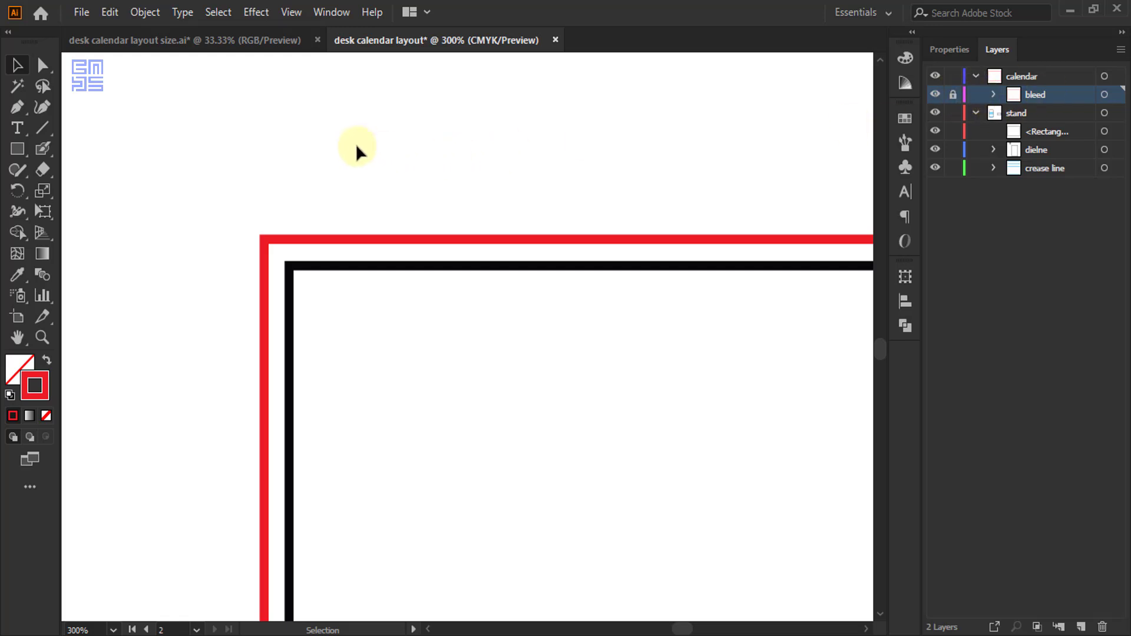
- Duplicate the black calendar page rectangle in place, directly in front of the original
scroll(356, 147, "down", 1)
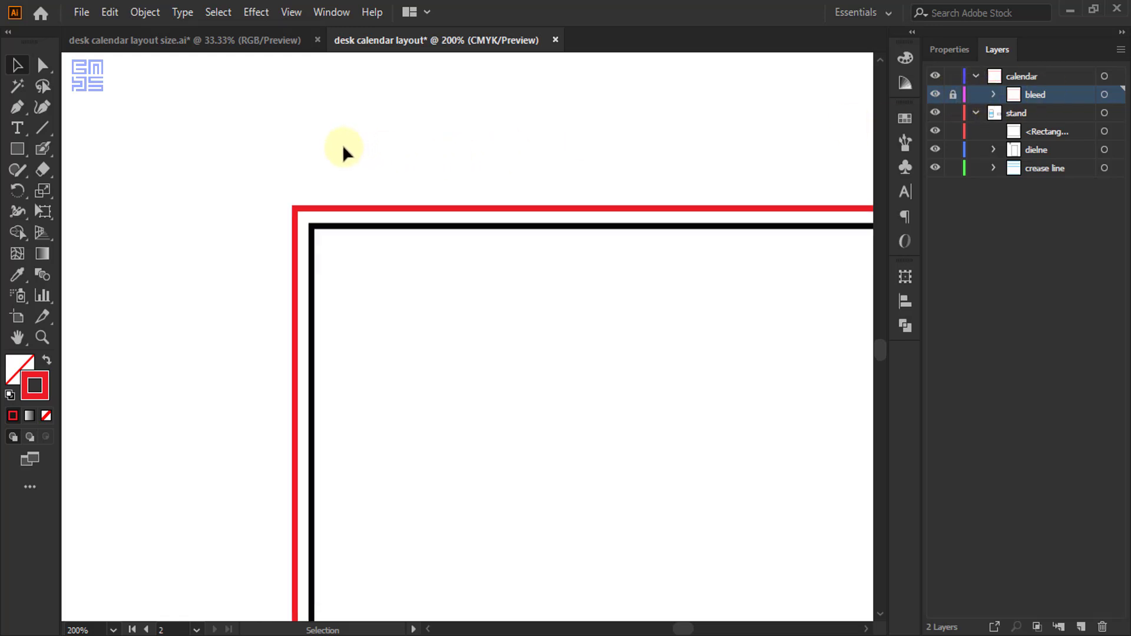
left_click(331, 227)
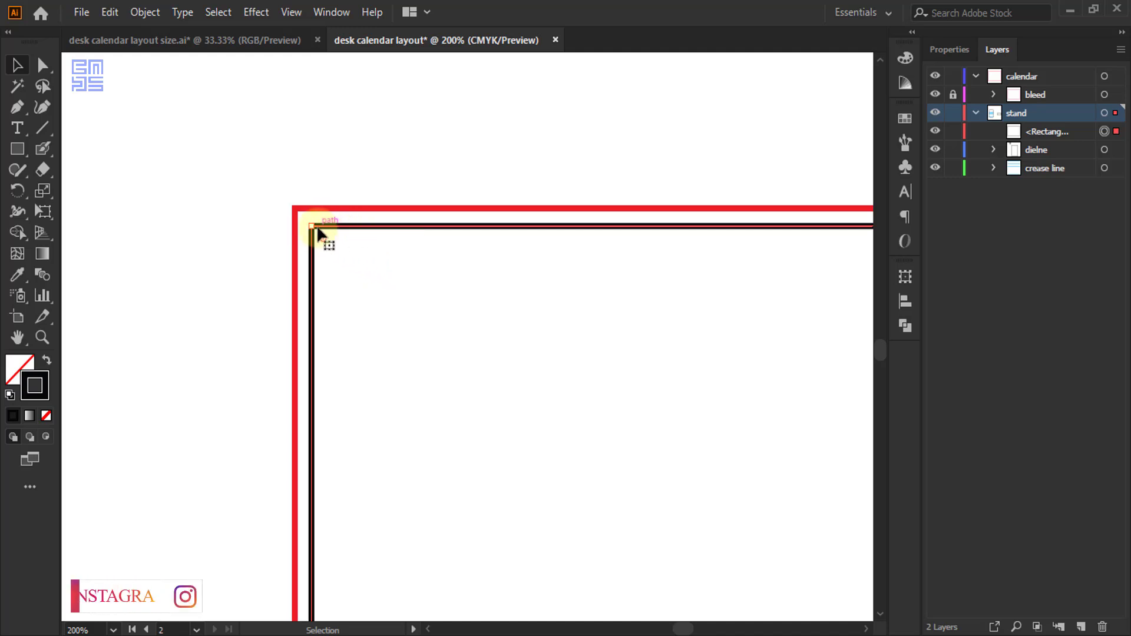
scroll(312, 236, "down", 2)
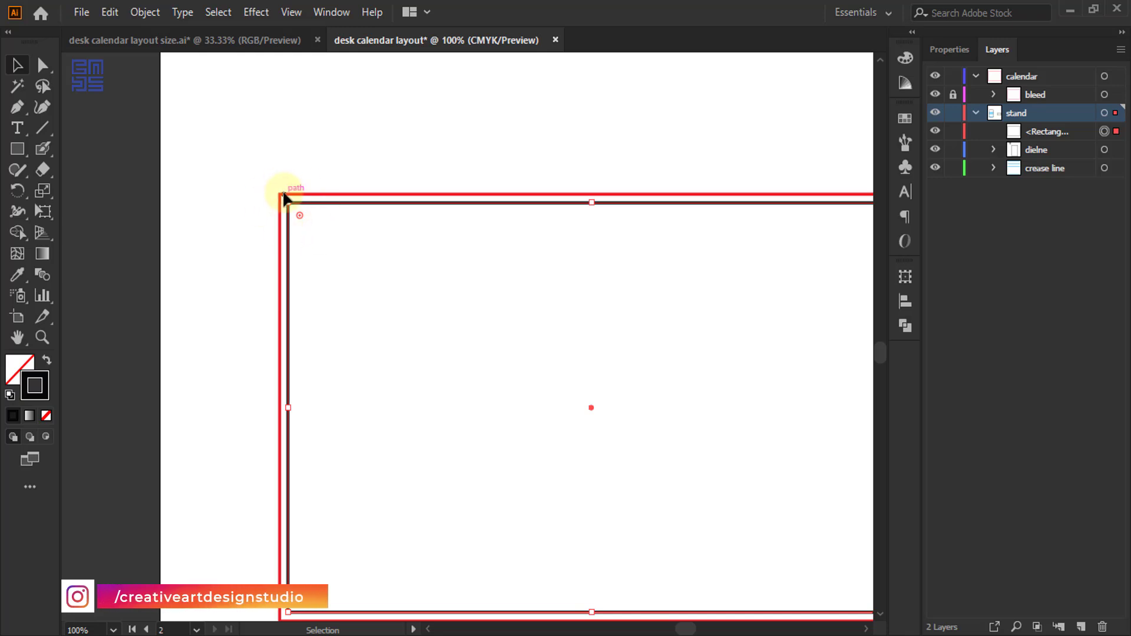
key("a")
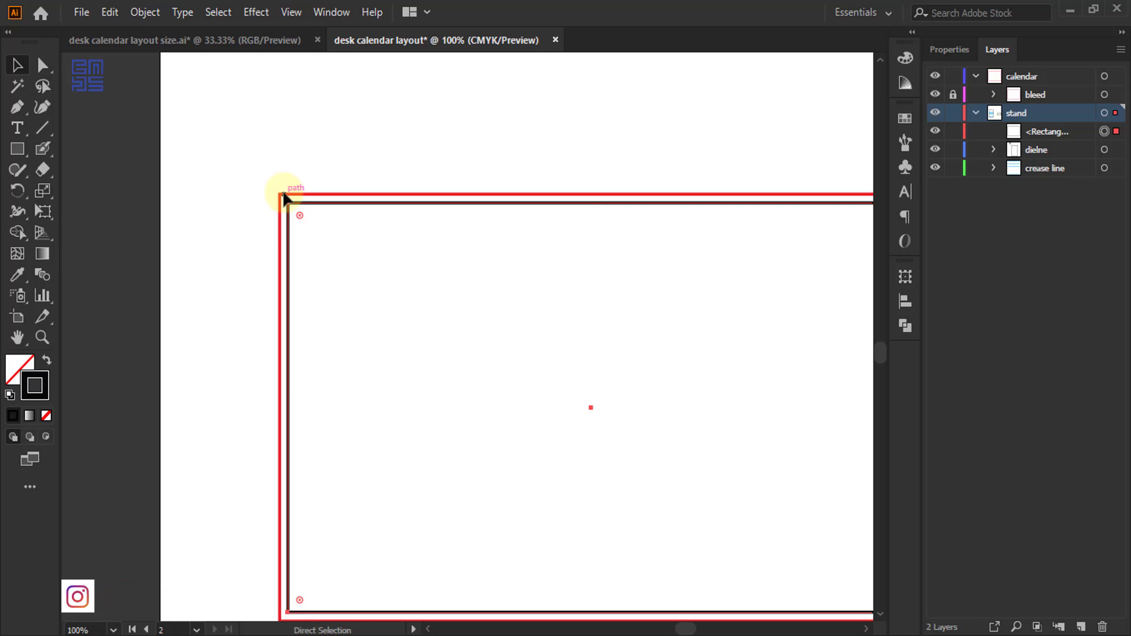
key("ctrl+f")
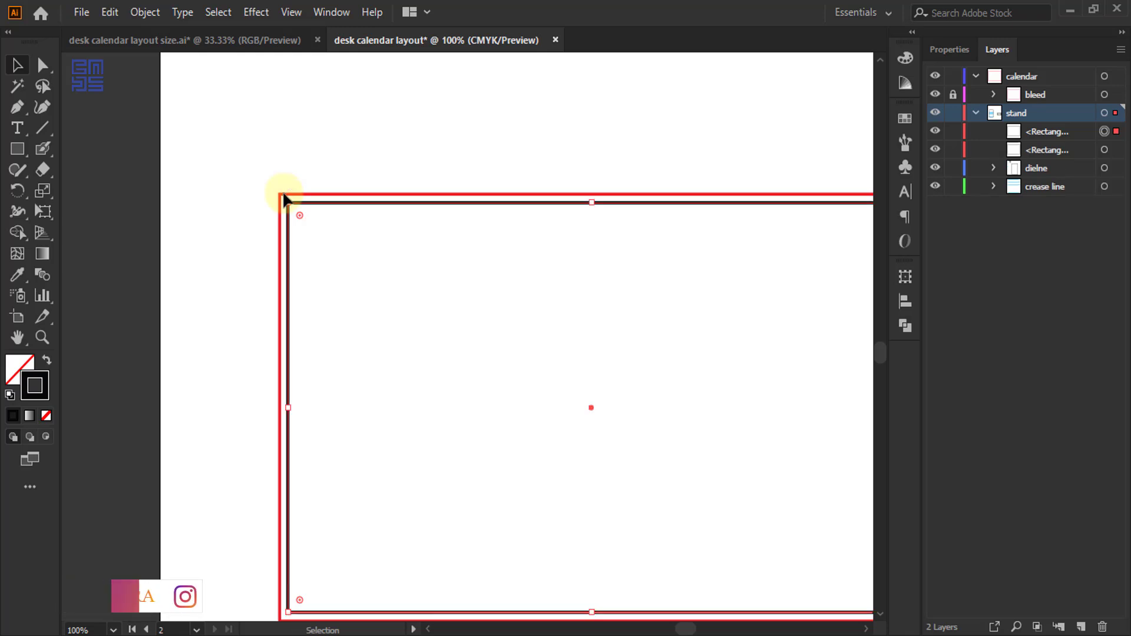
scroll(242, 176, "down", 1)
scroll(460, 187, "up", 1)
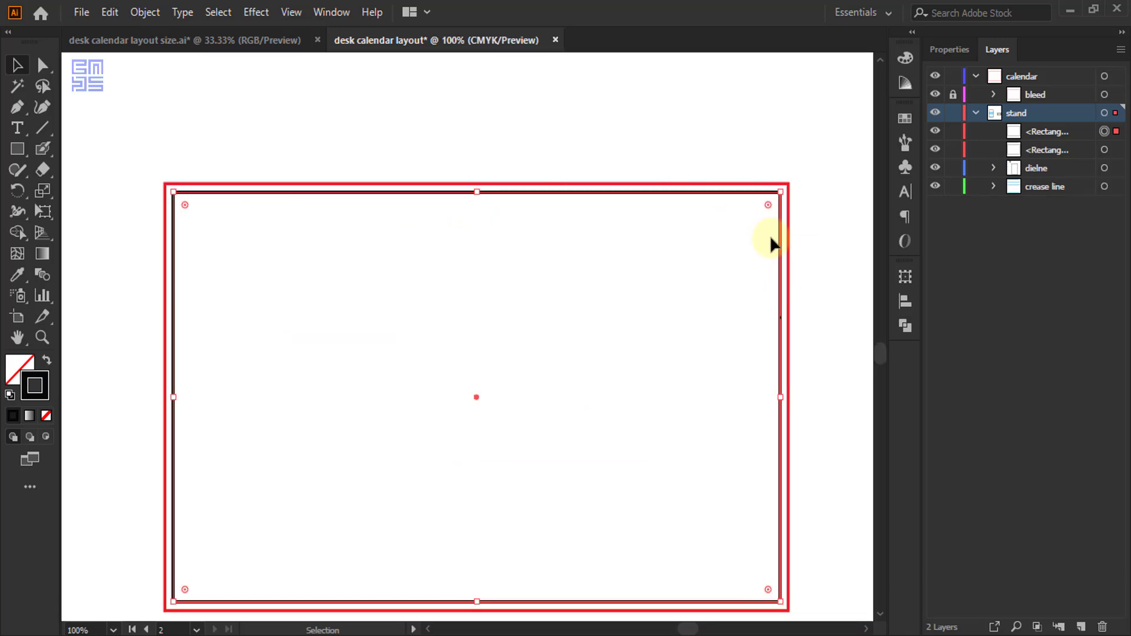
- Reduce the copied rectangle's height by 7 mm to 133 mm, keeping its bottom edge fixed with the bottom-centre reference point
left_click(905, 280)
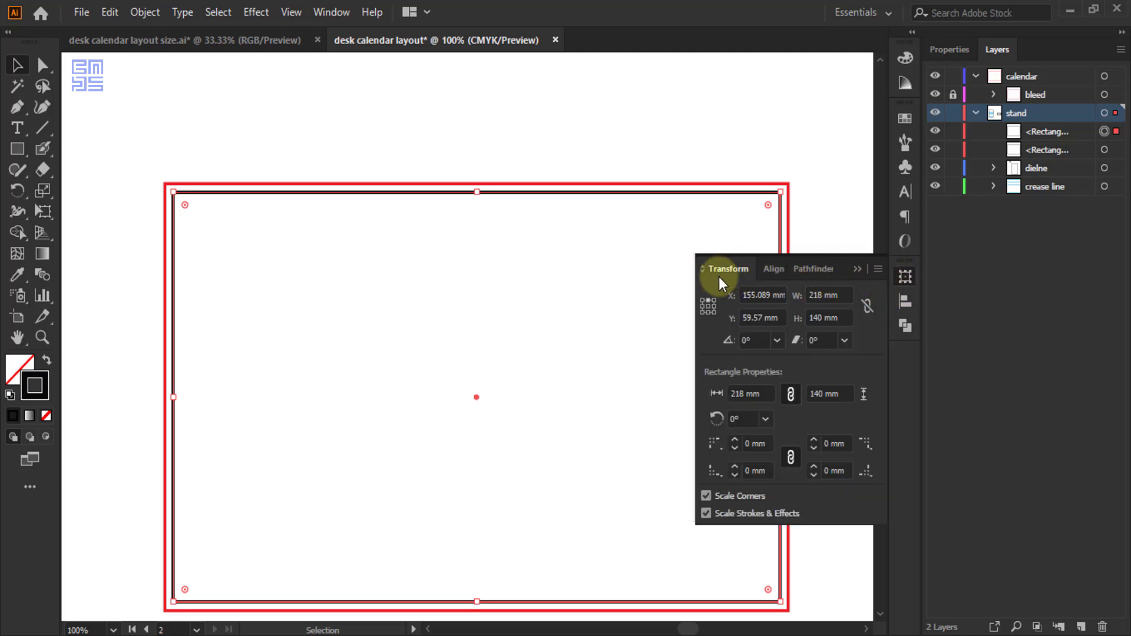
left_click(708, 313)
left_click(278, 33)
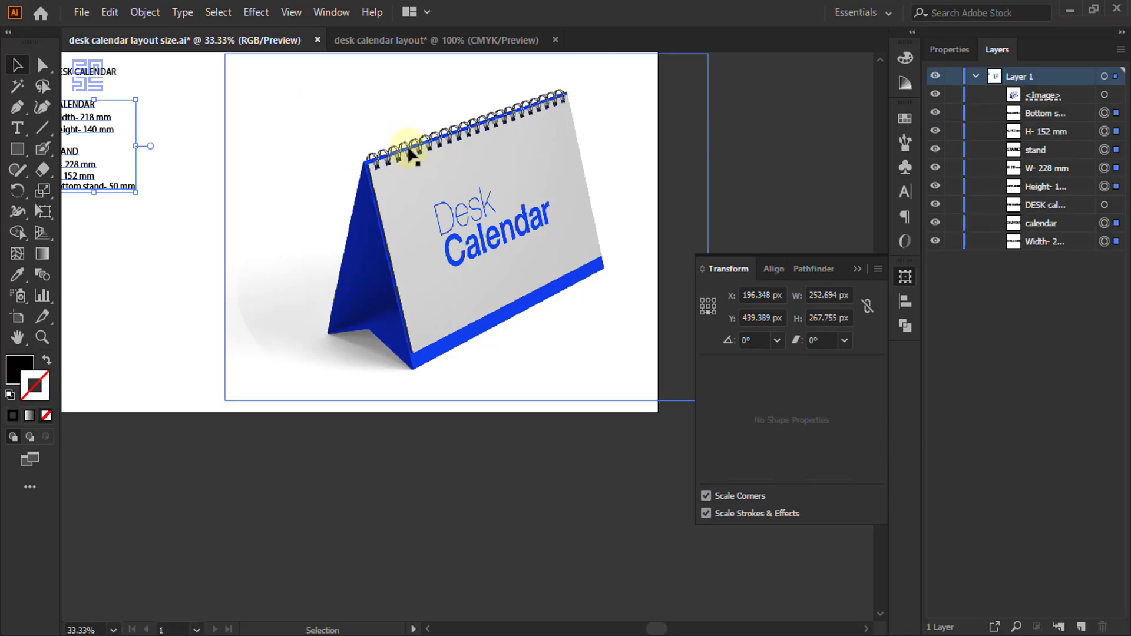
left_click(420, 39)
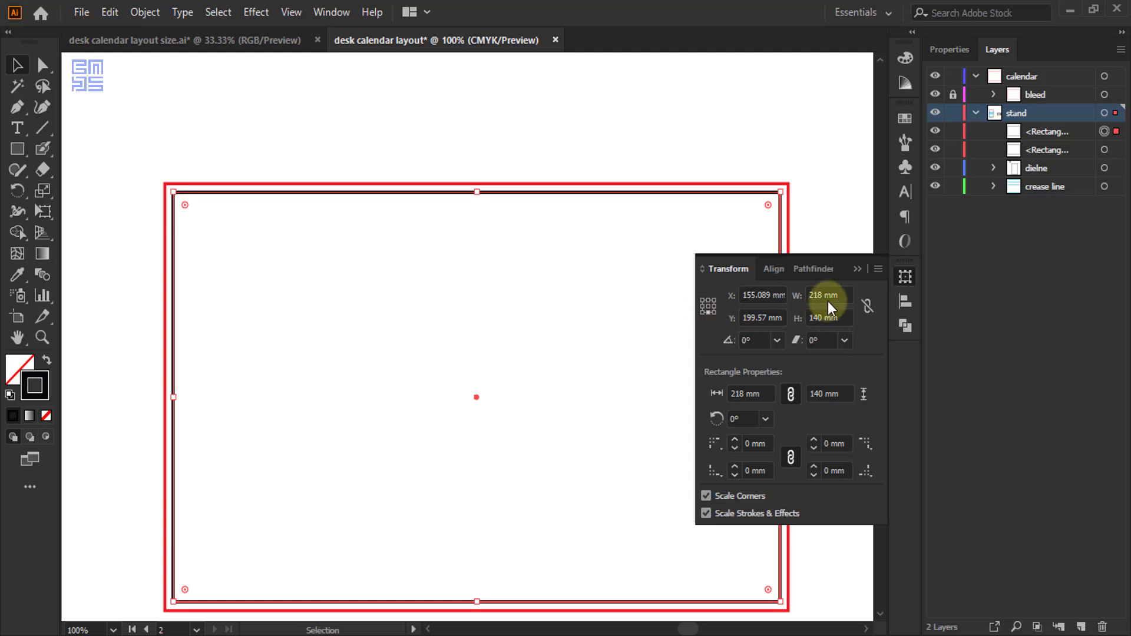
left_click(821, 322)
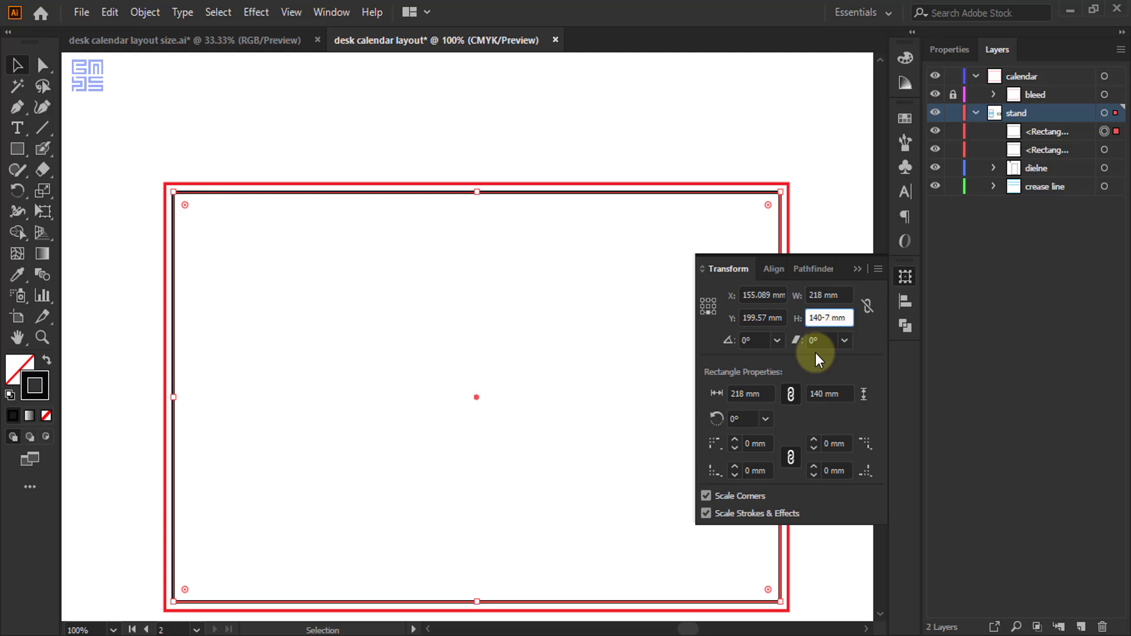
key("Return")
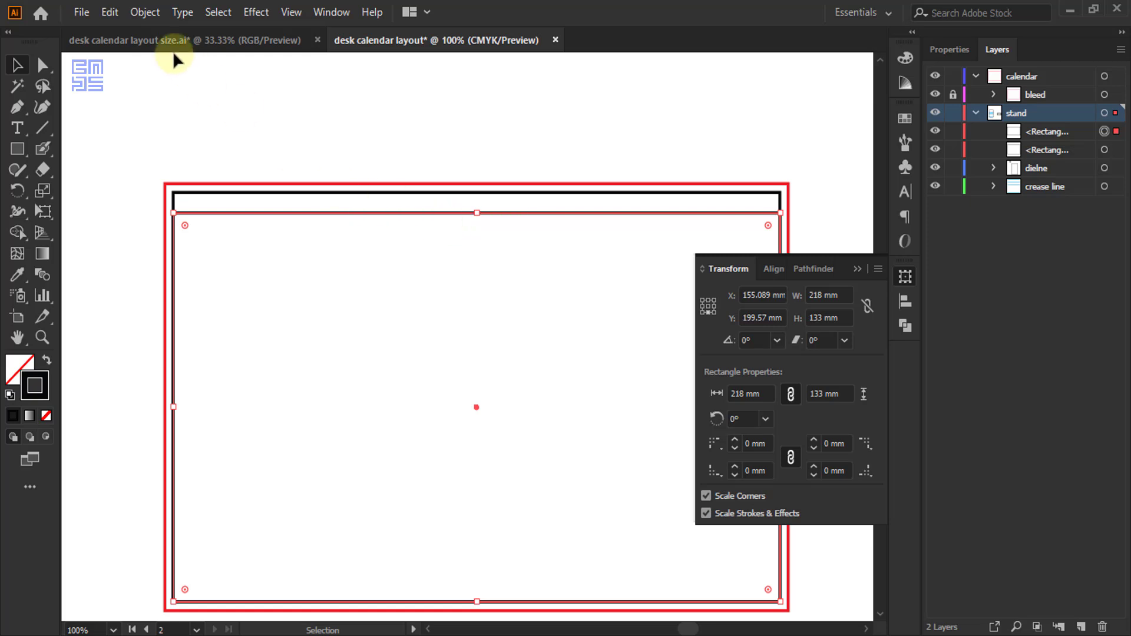
- Offset the 133 mm high rectangle inwards by -3 mm with mitered joins to outline the safe area
left_click(144, 12)
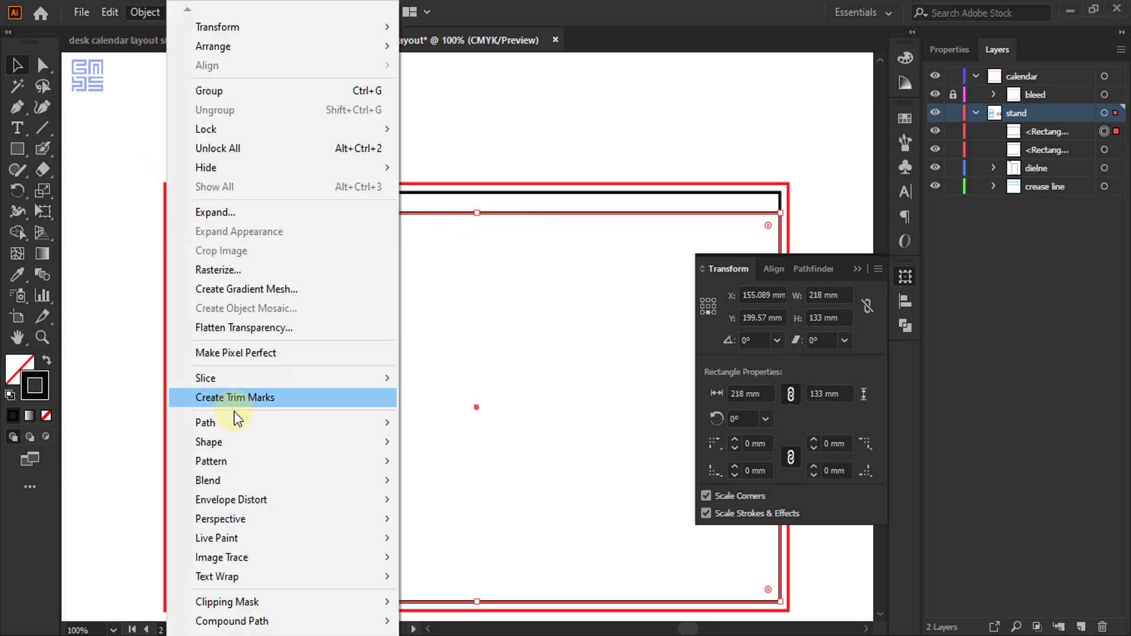
mouse_move(238, 418)
left_click(454, 487)
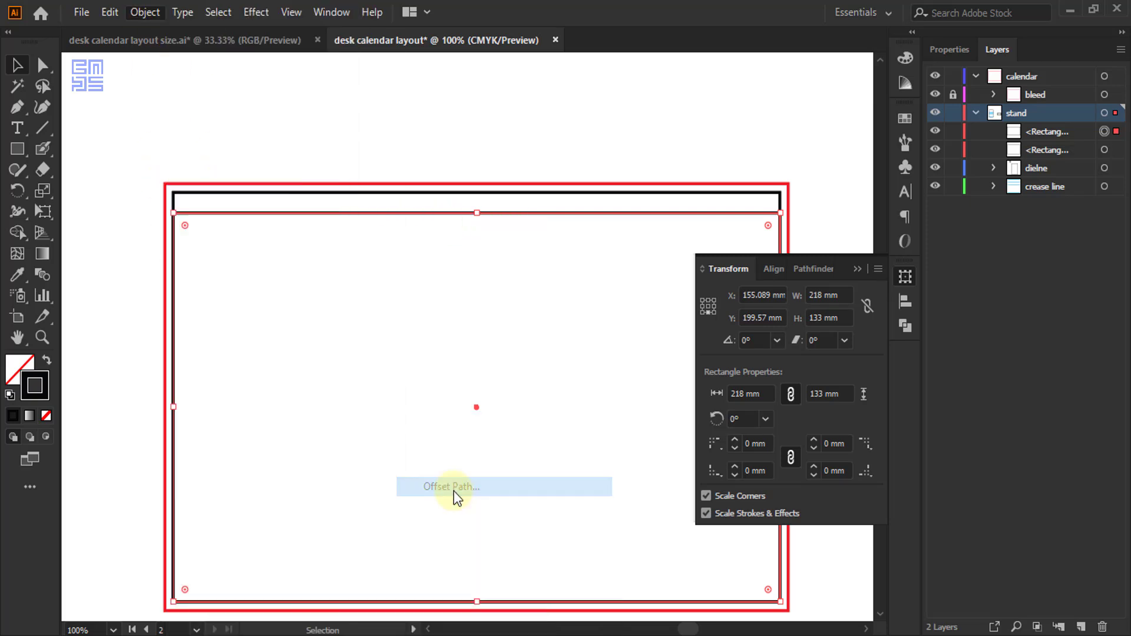
left_click(468, 369)
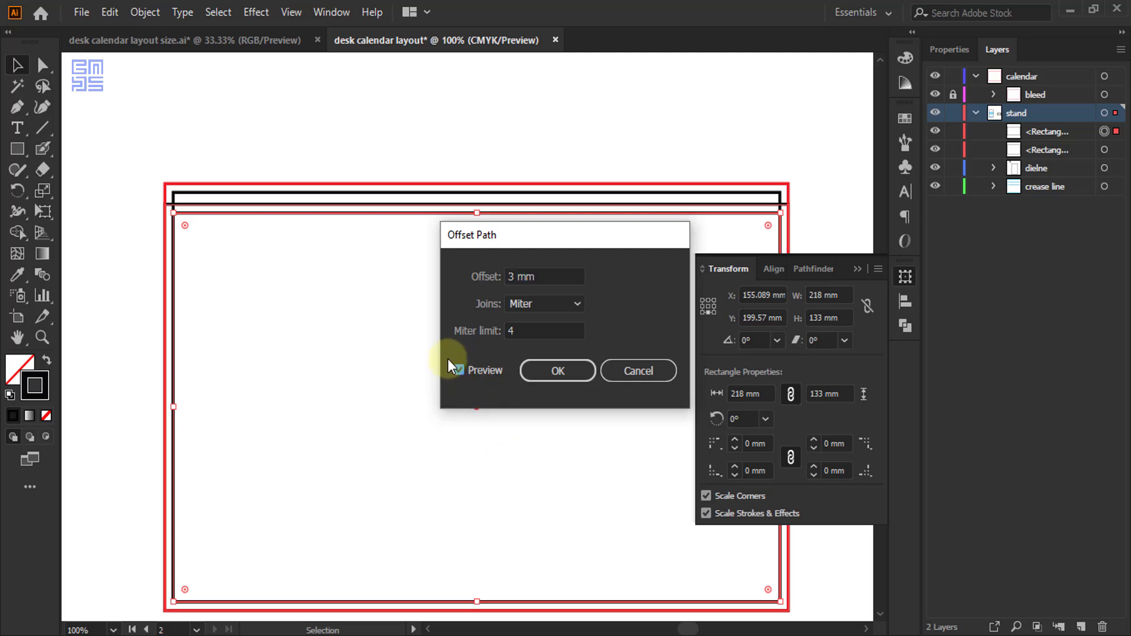
left_click(509, 277)
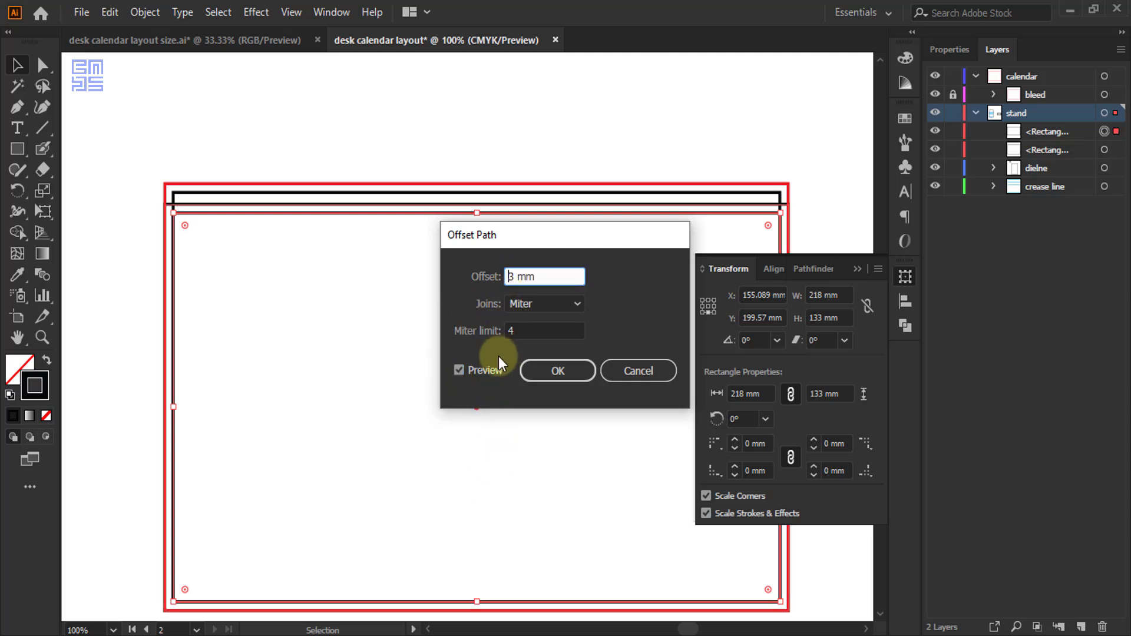
type("-")
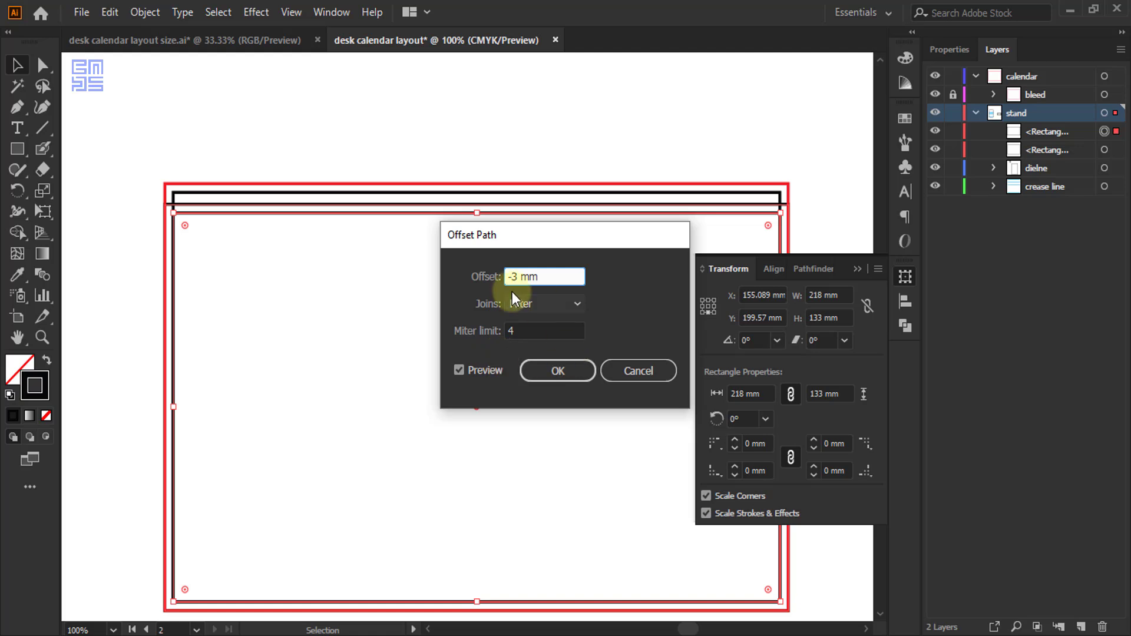
left_click(564, 373)
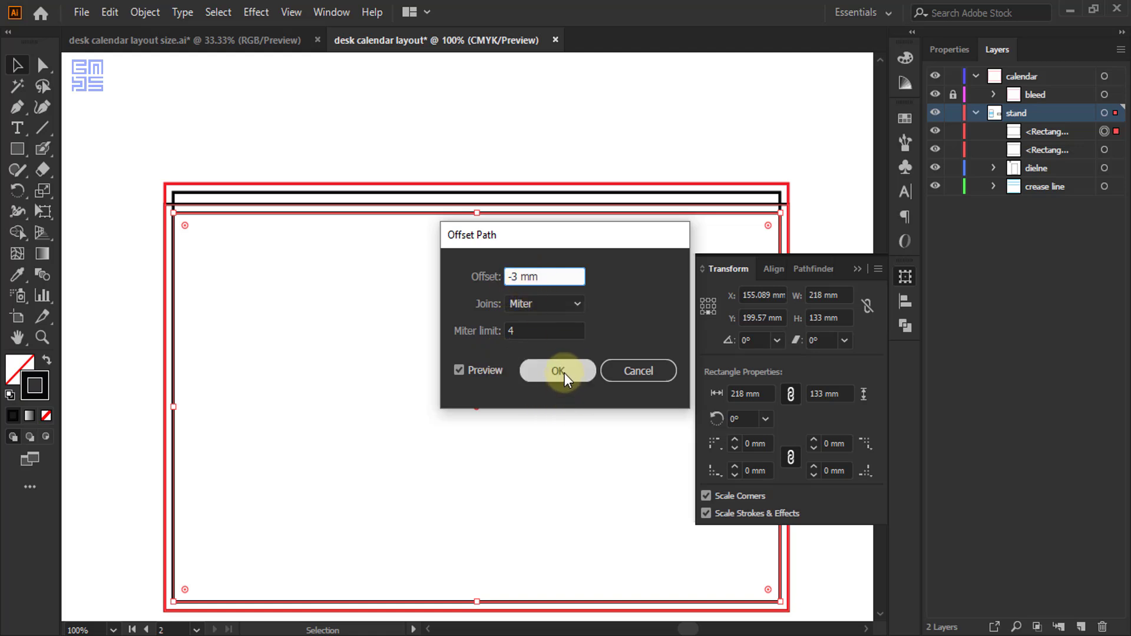
left_click(615, 139)
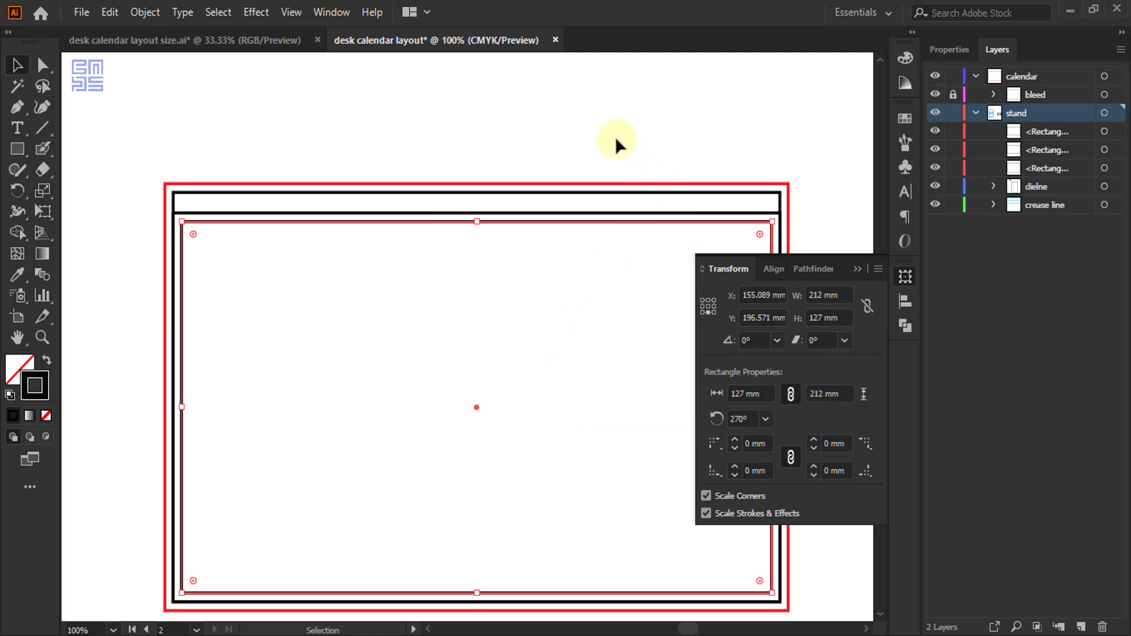
- Delete the intermediate 133 mm high rectangle between the calendar outline and the inner offset rectangle
left_click(512, 213)
left_click_drag(513, 206, 483, 91)
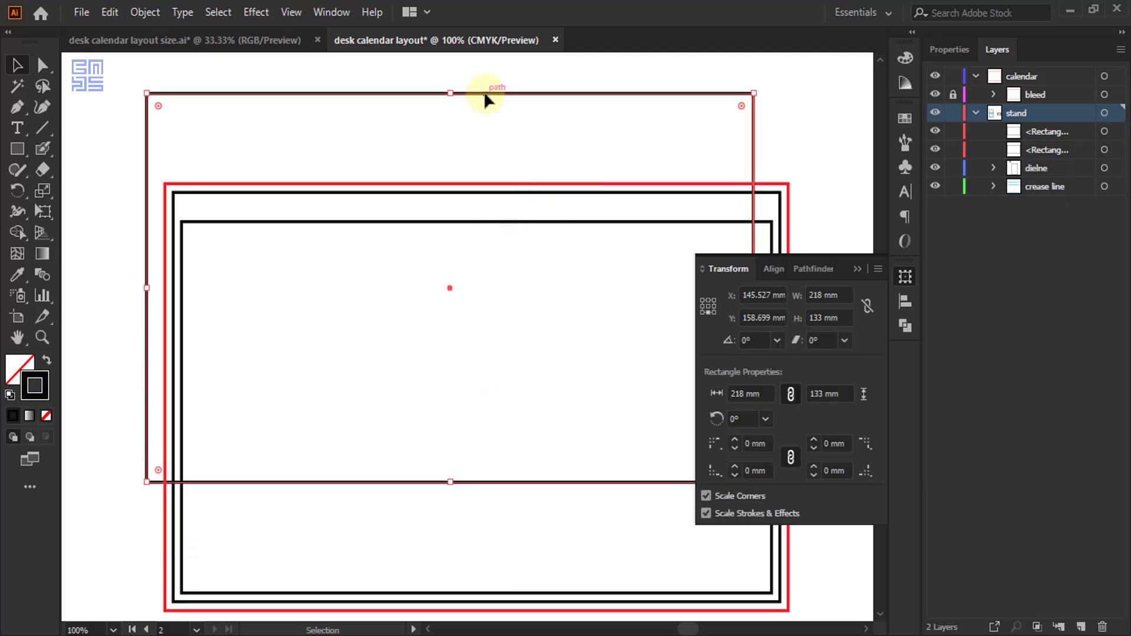
key("Delete")
- Measure the gap between the top edges of the calendar outline and inner rectangle with a temporary thin rectangle, and delete it
scroll(172, 200, "up", 1)
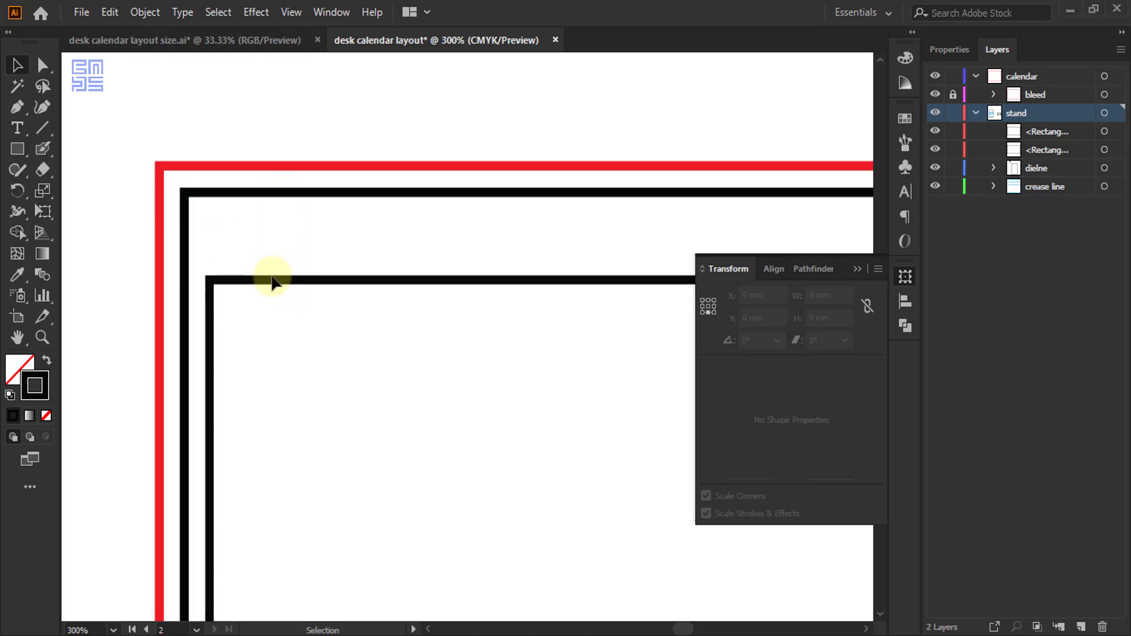
key("m")
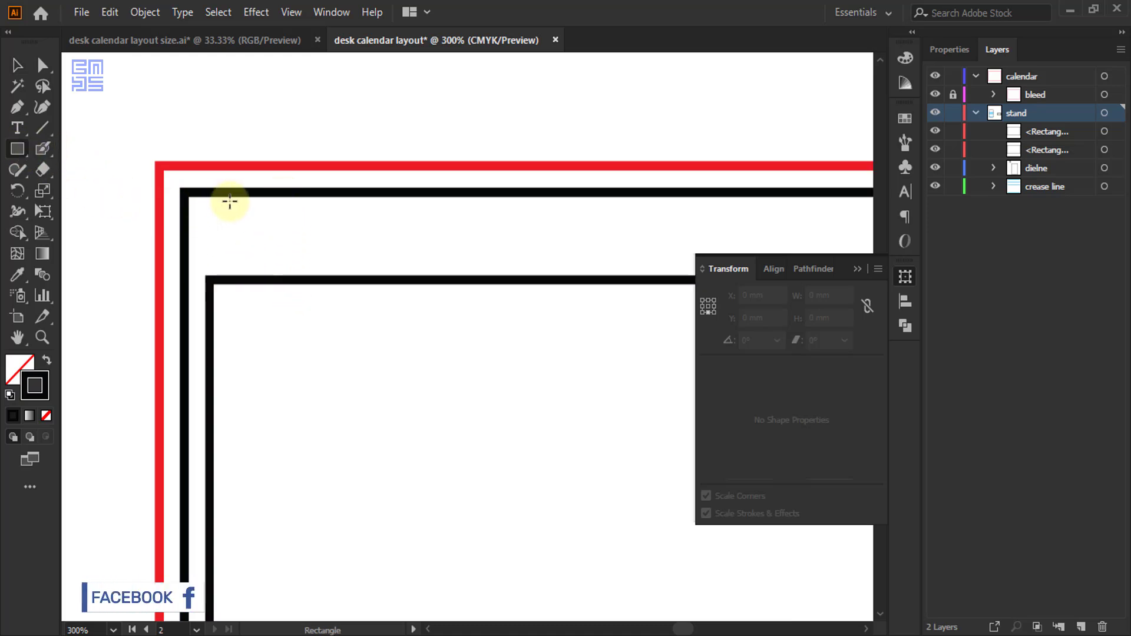
left_click_drag(236, 193, 237, 279)
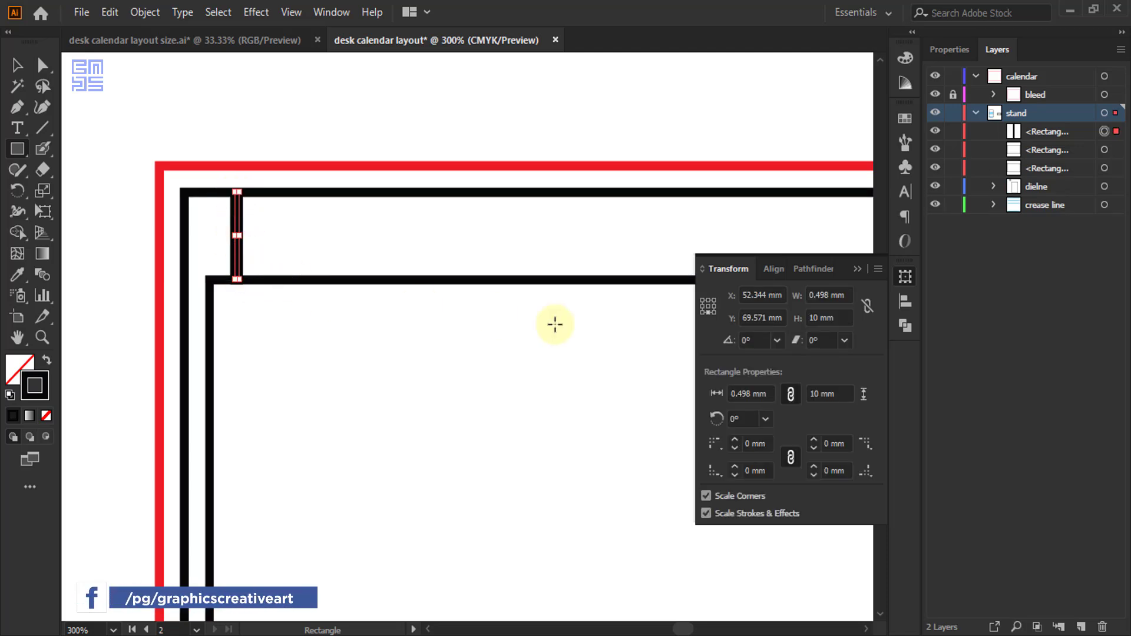
left_click(858, 270)
left_click(17, 65)
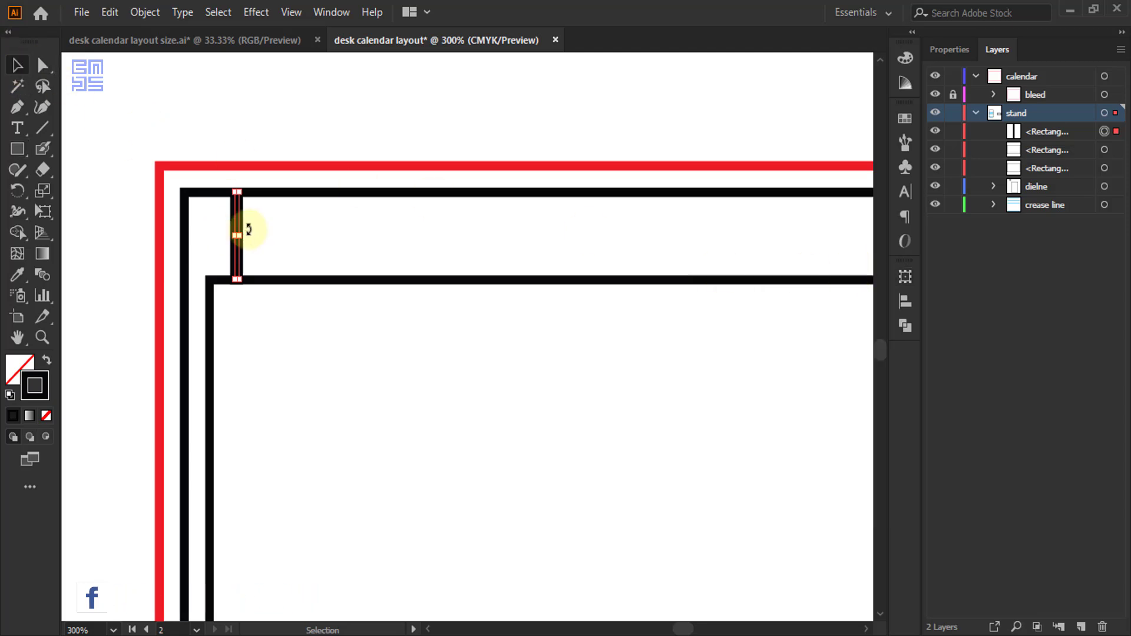
left_click_drag(270, 222, 217, 234)
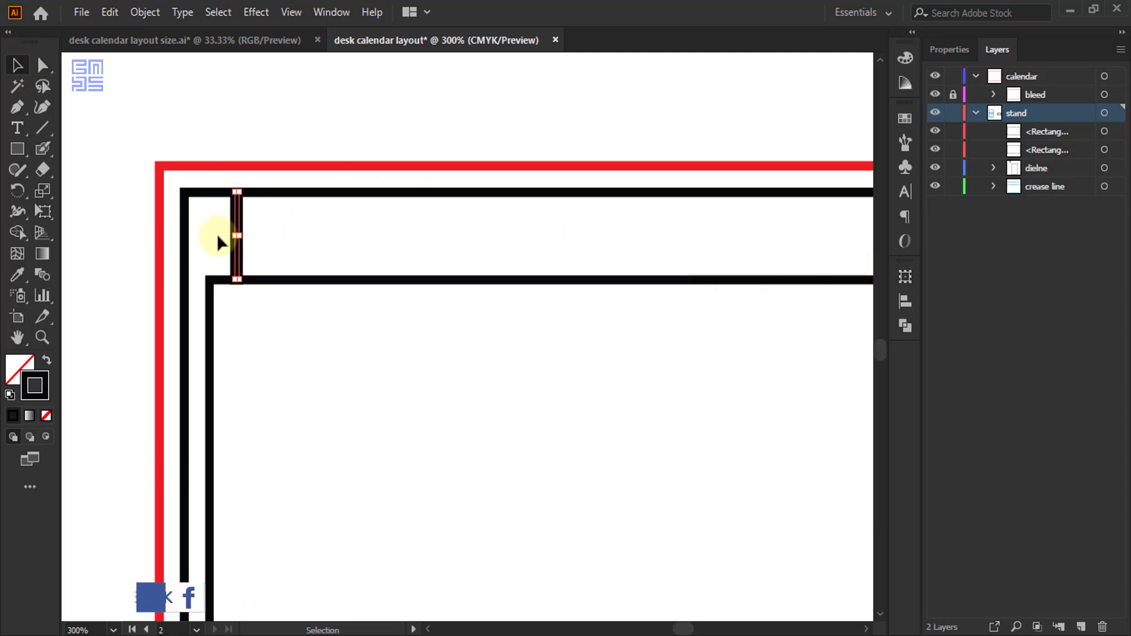
key("Delete")
- Convert the inner offset rectangle of the calendar page into guides
scroll(256, 83, "down", 2)
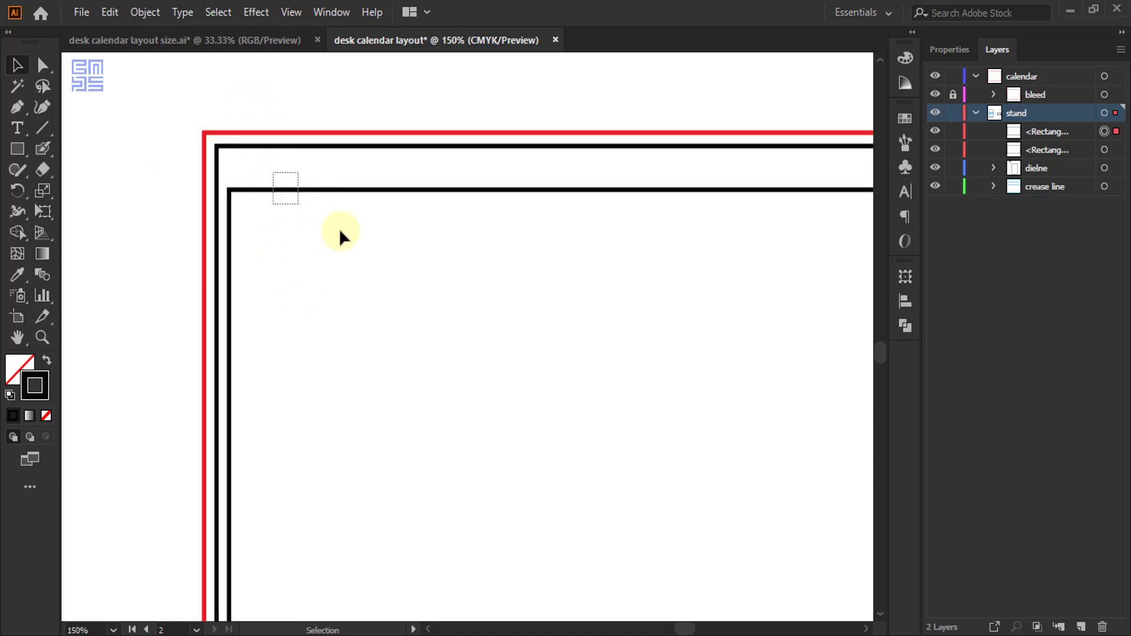
left_click(323, 199)
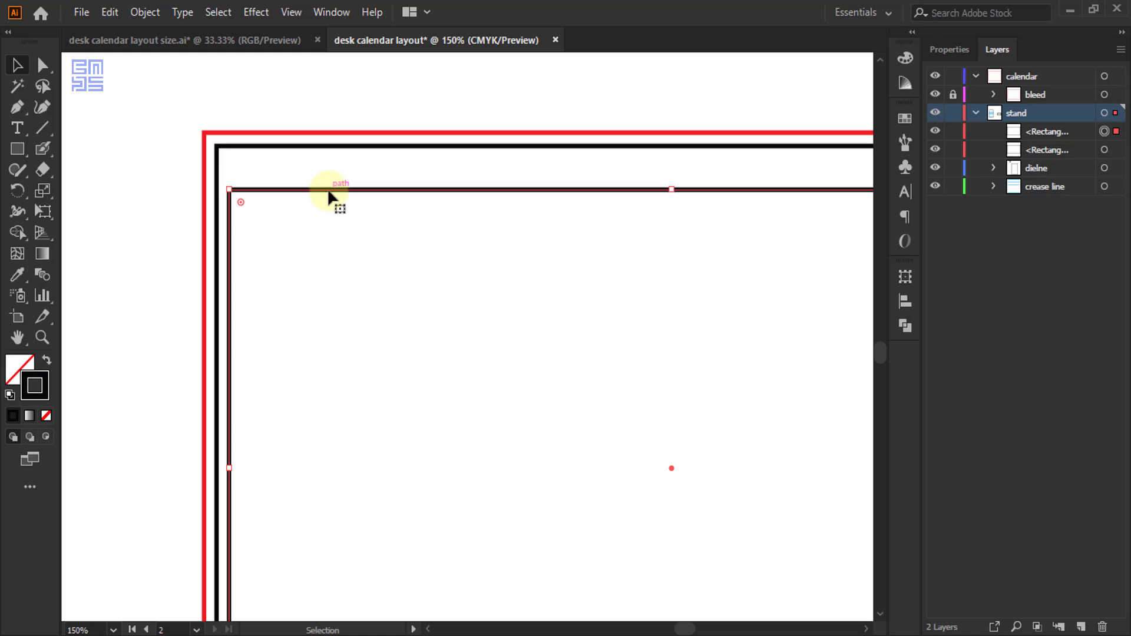
right_click(329, 191)
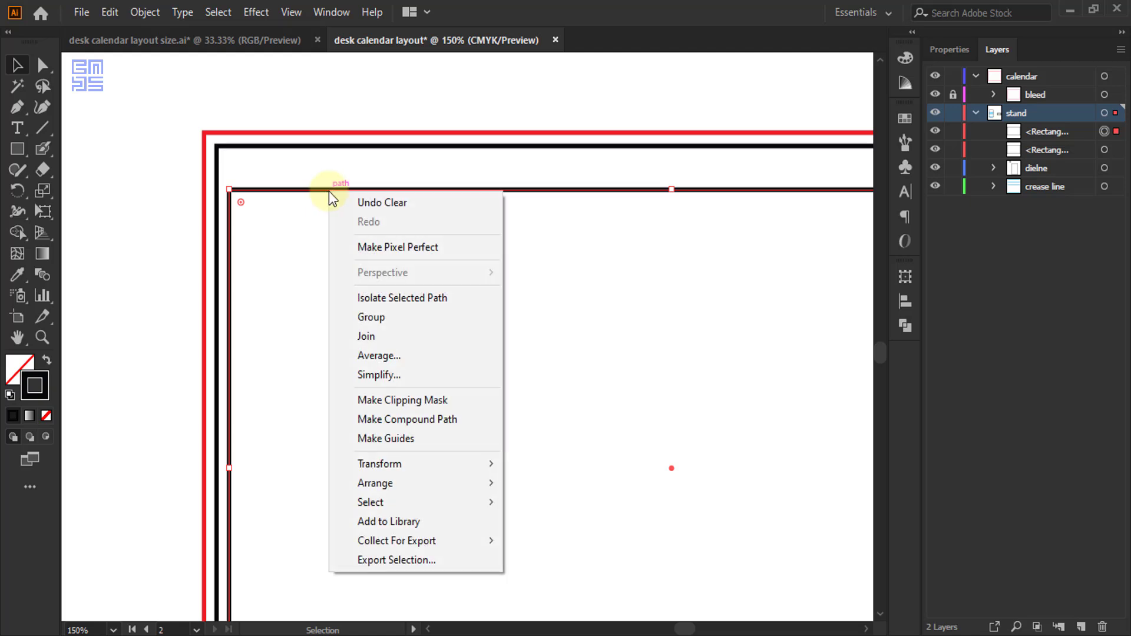
left_click(405, 440)
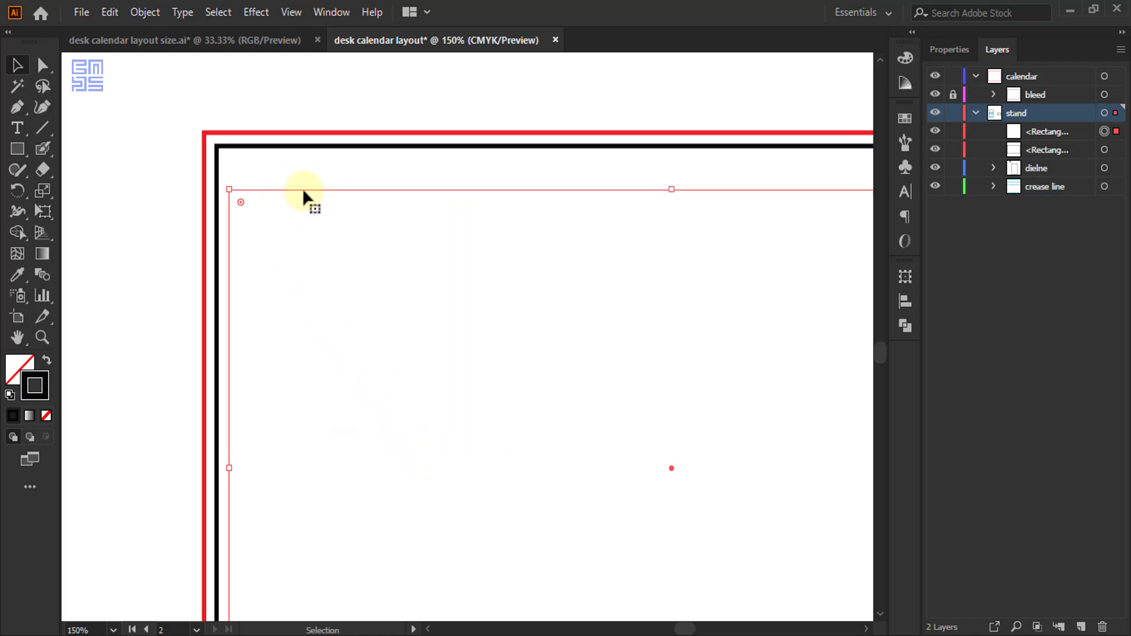
left_click(178, 100)
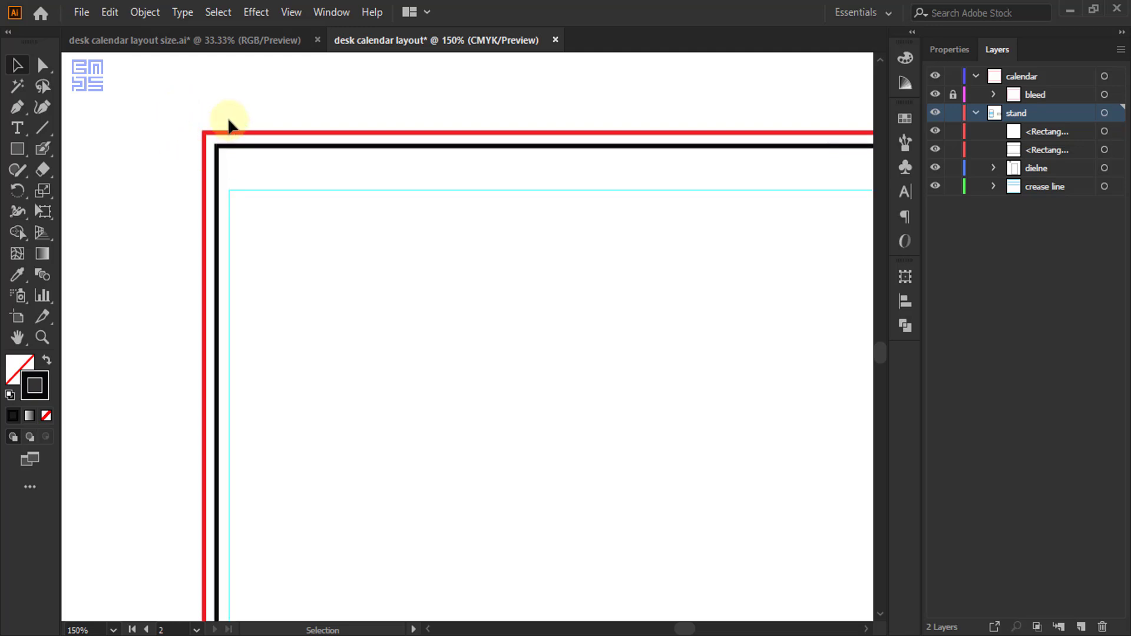
- Cut the black calendar outline from the stand layer
scroll(227, 118, "up", 1)
left_click(276, 157)
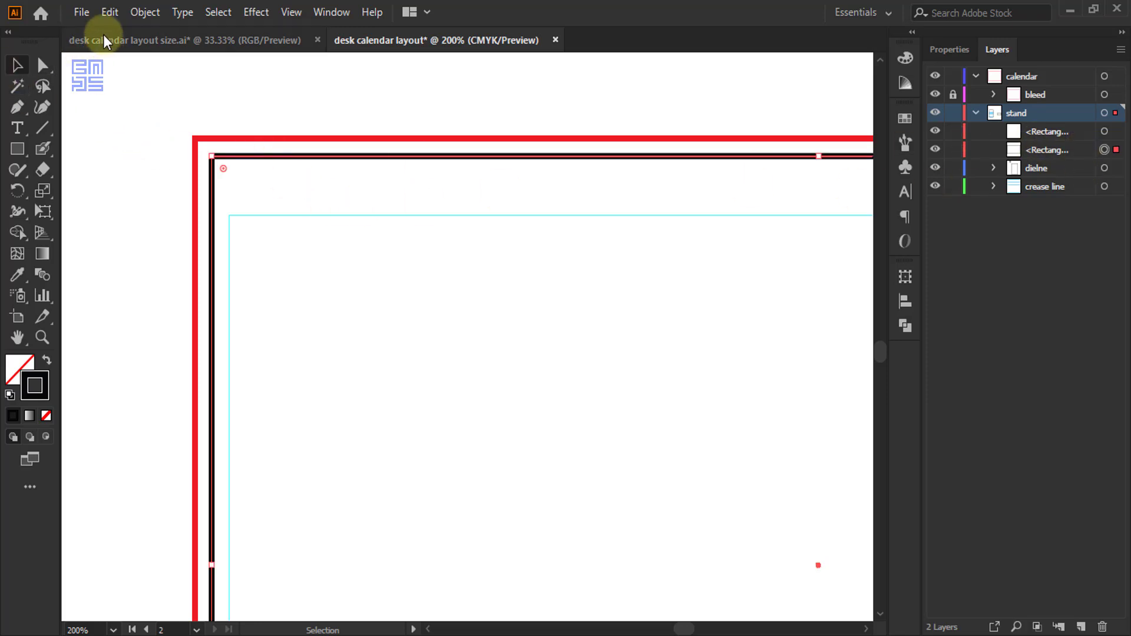
left_click(103, 11)
left_click(139, 77)
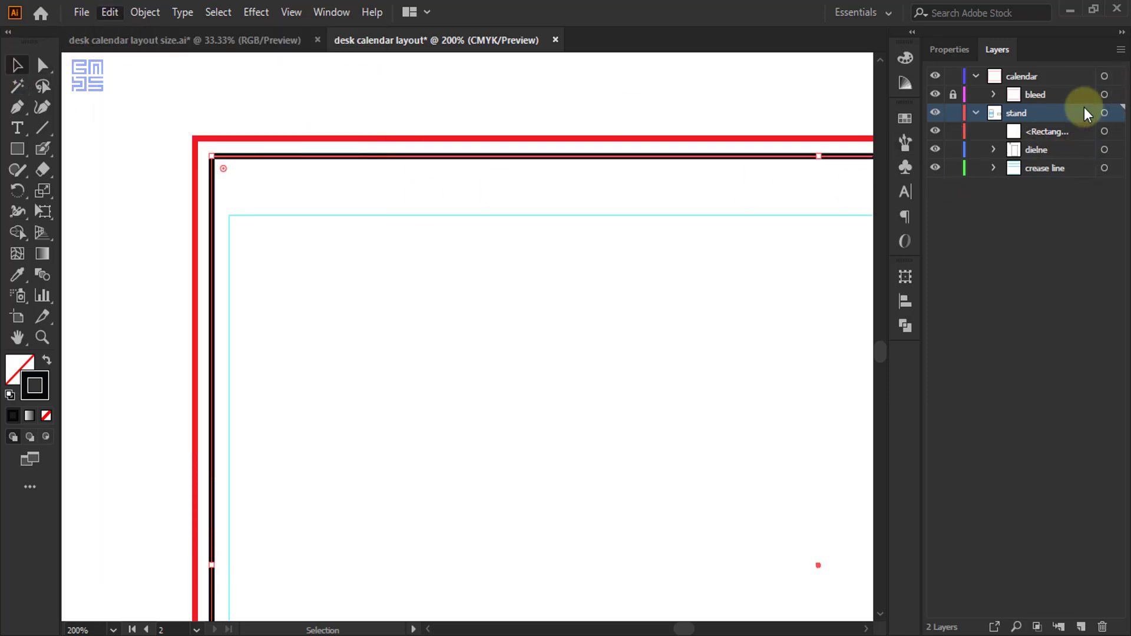
- Create a sublayer named dieline above bleed in the calendar layer and paste the cut black outline in place on it
left_click(1060, 91)
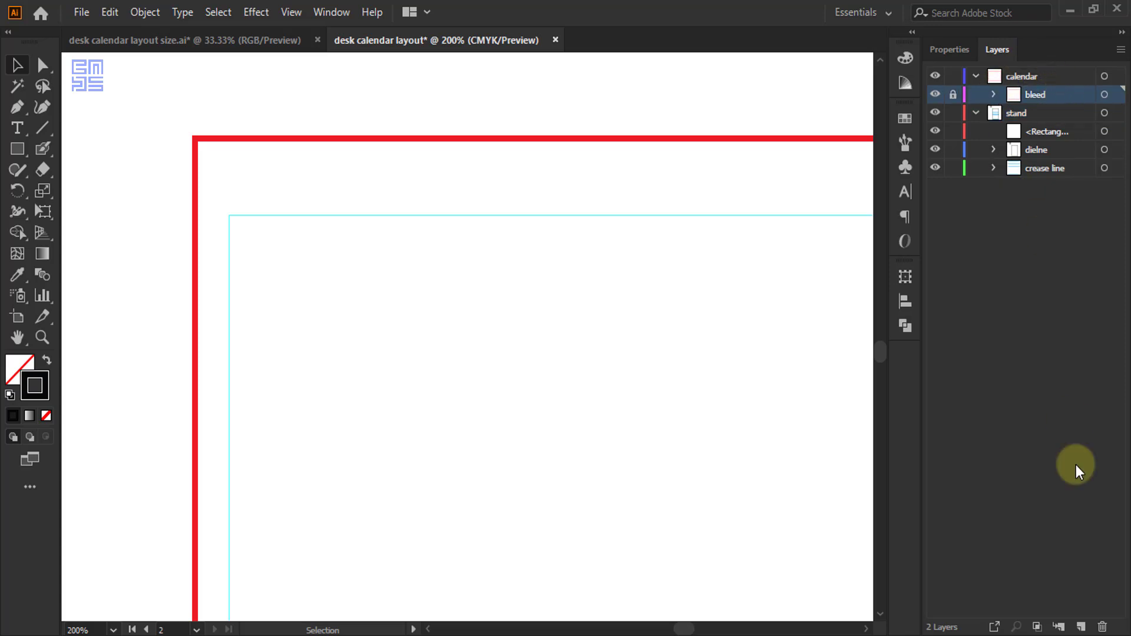
left_click(1082, 626)
double_click(1033, 96)
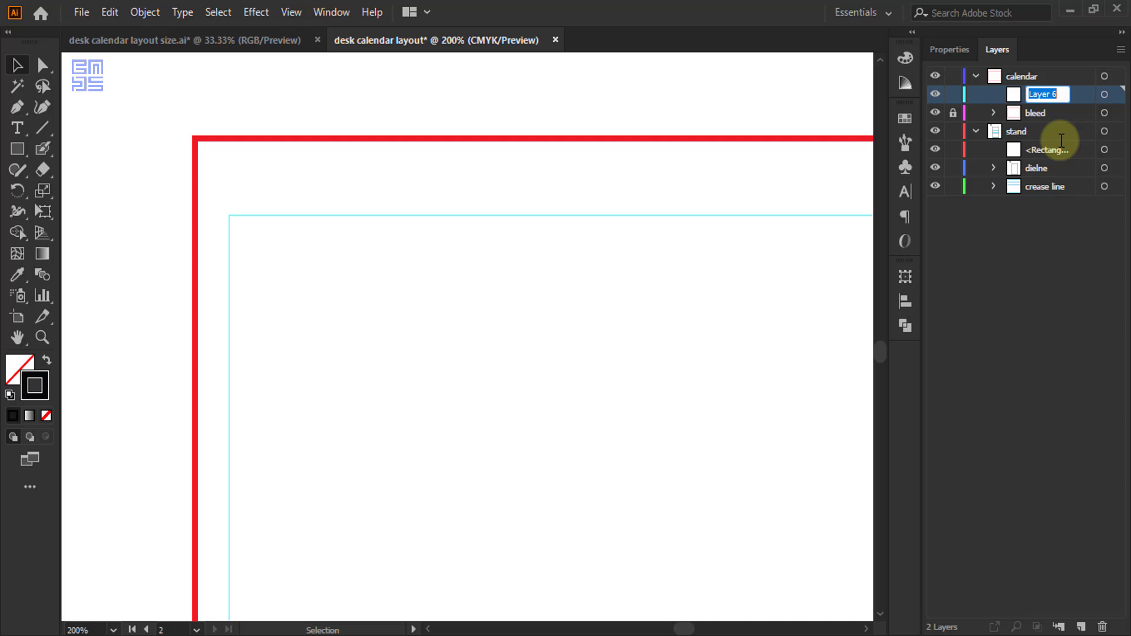
type("dieline")
key("Return")
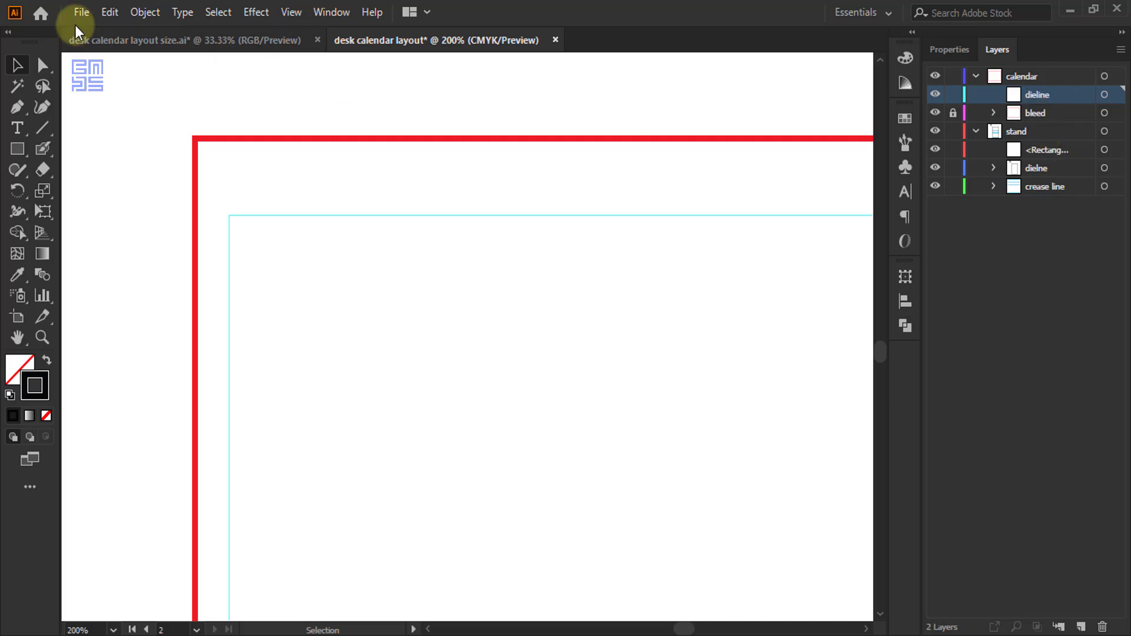
left_click(106, 12)
left_click(127, 175)
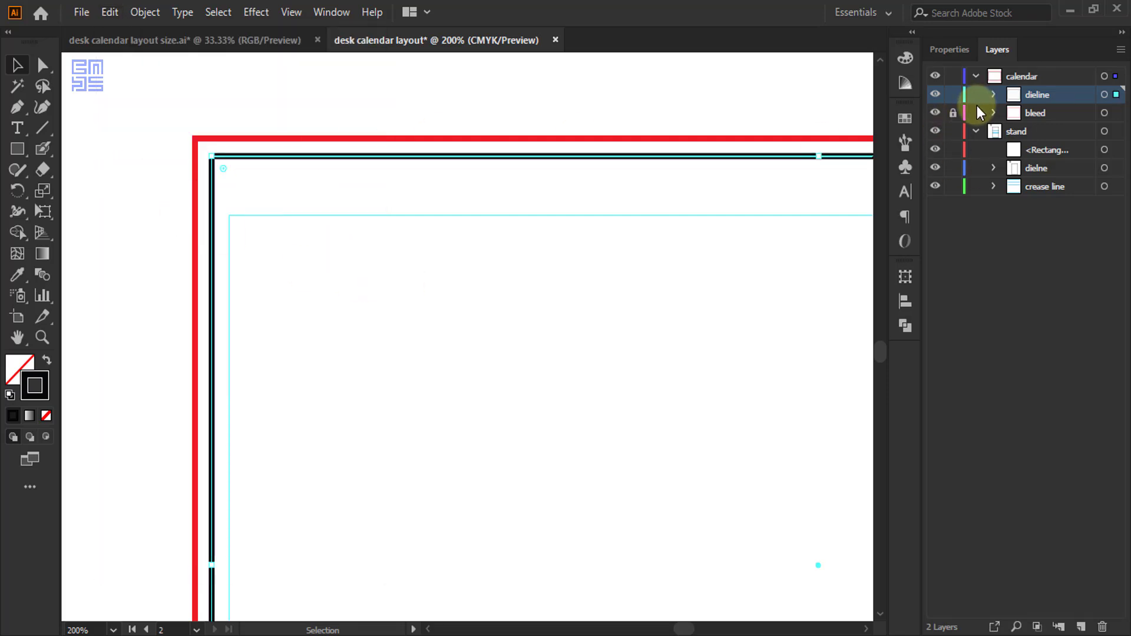
- Lock the calendar's dieline sublayer and cut the inner guide rectangle from the stand layer
left_click(953, 94)
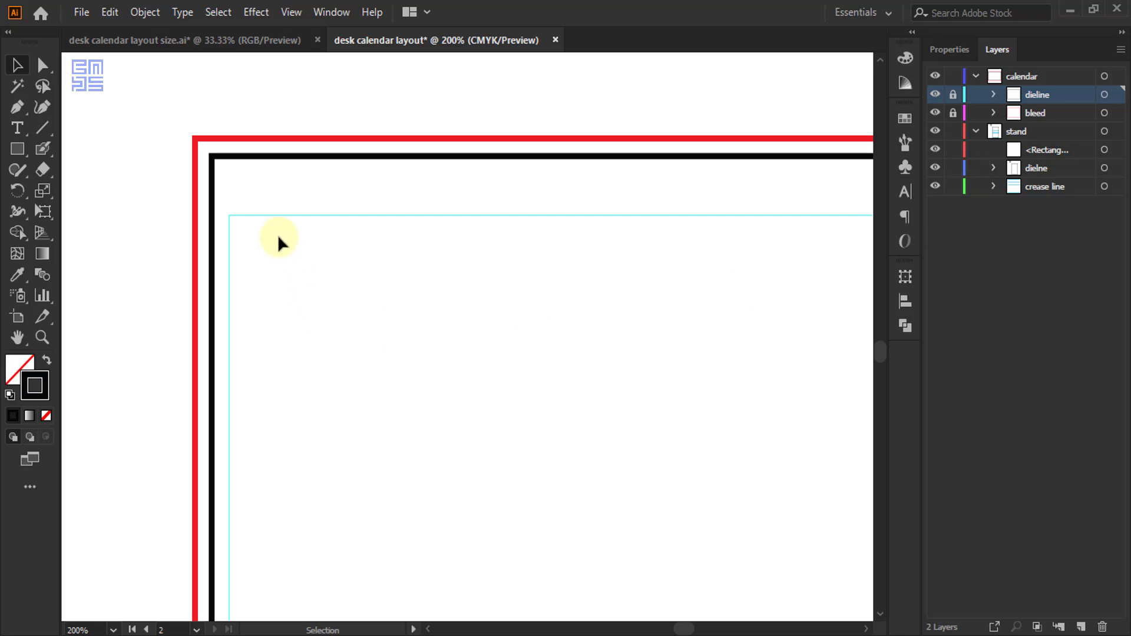
left_click_drag(257, 198, 281, 230)
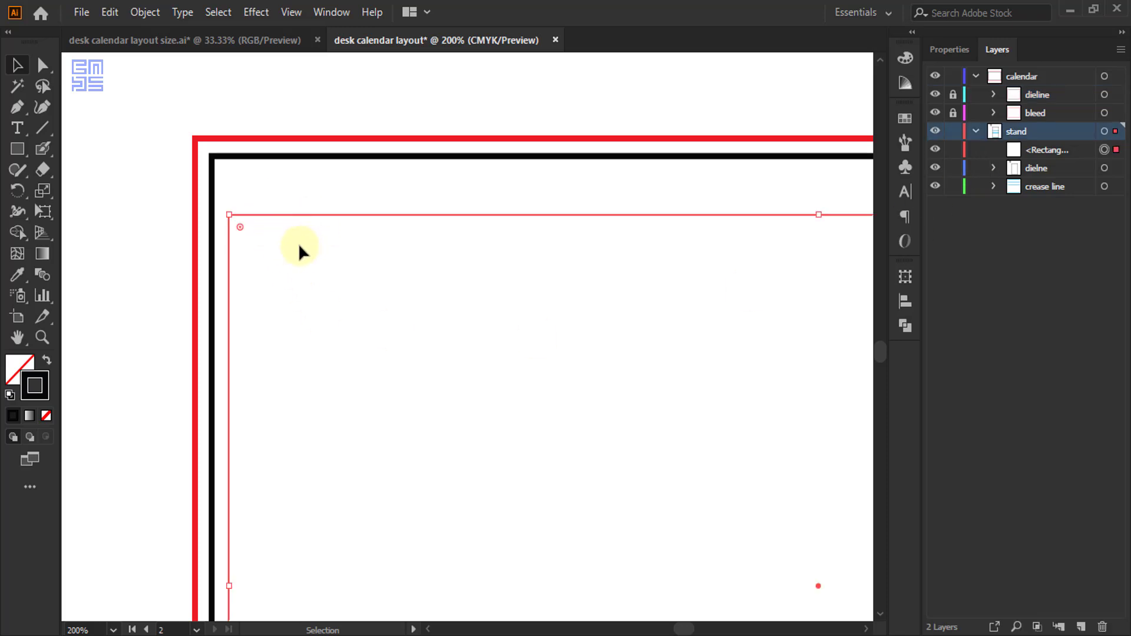
key("Delete")
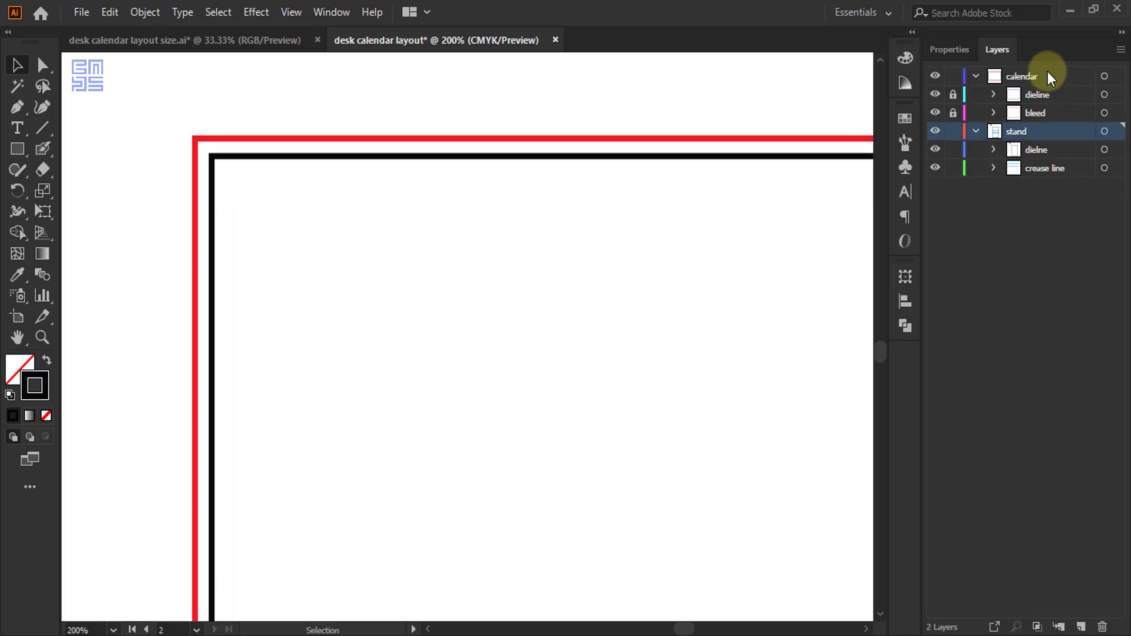
- Create a sublayer named inner margin in the calendar layer and paste the cut guide rectangle in place on it
left_click(1049, 98)
left_click(1080, 627)
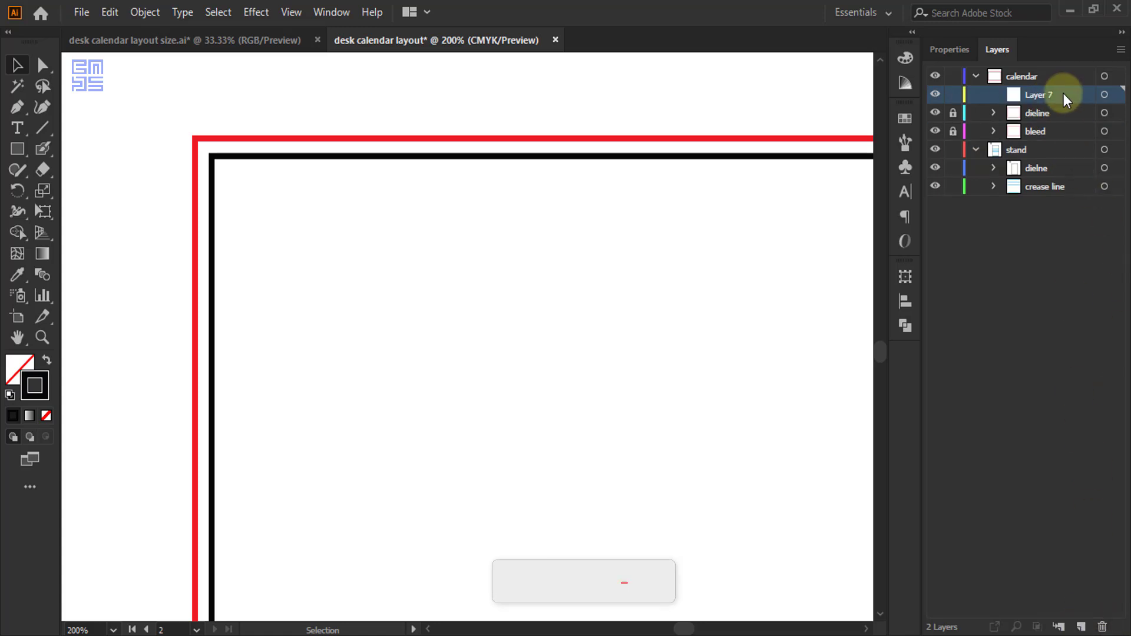
double_click(1034, 94)
type("in")
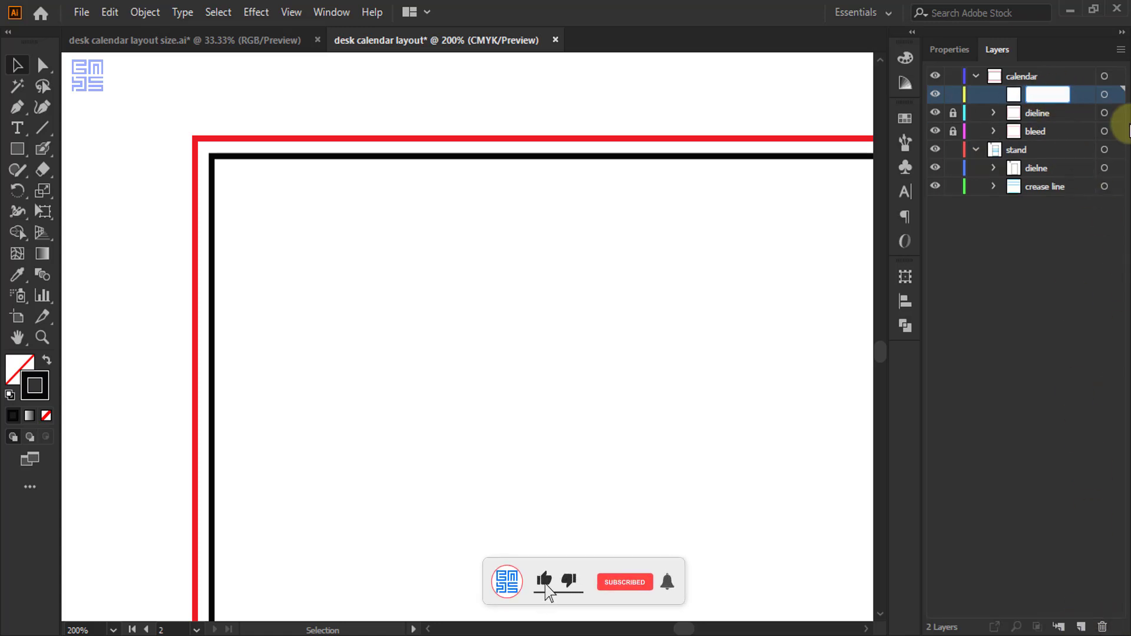
type("ner ma")
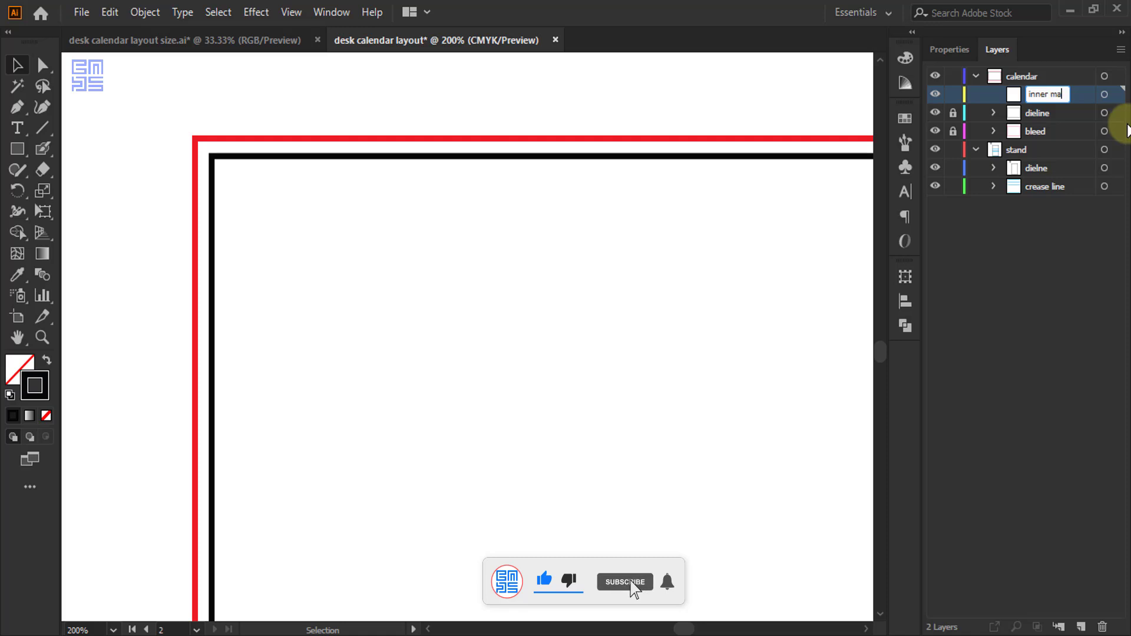
type("rgin")
key("Return")
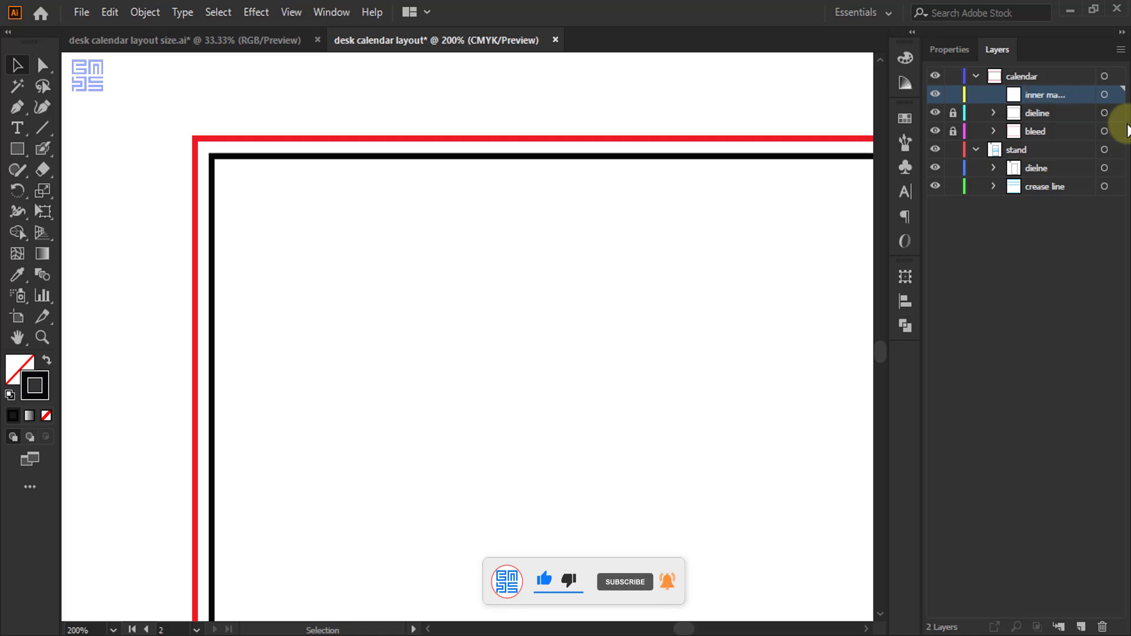
left_click(109, 12)
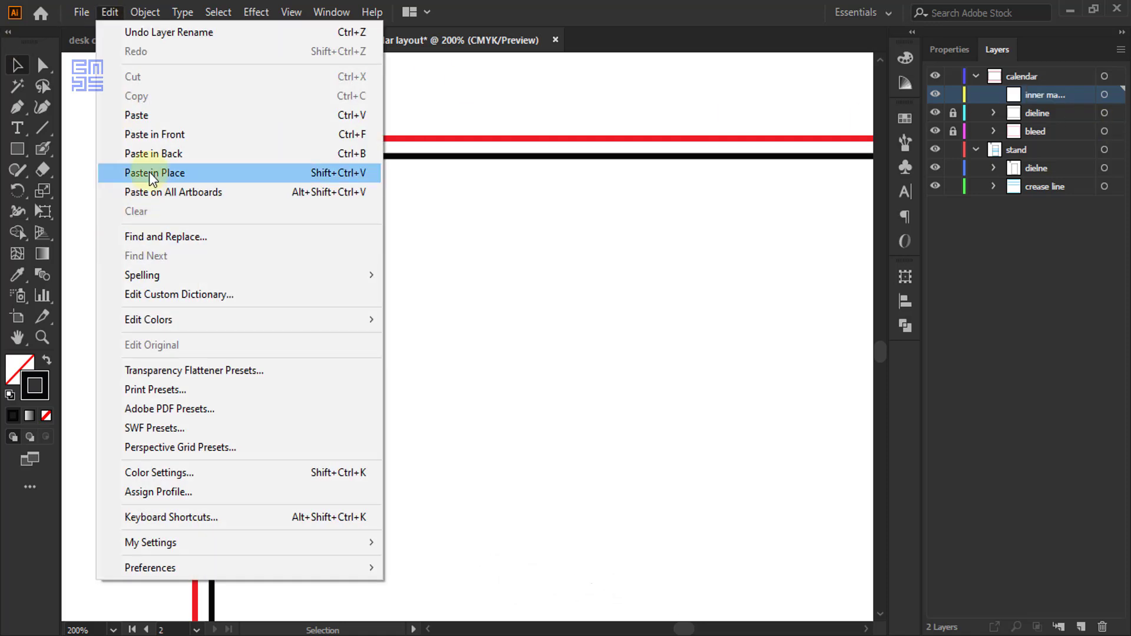
left_click(149, 172)
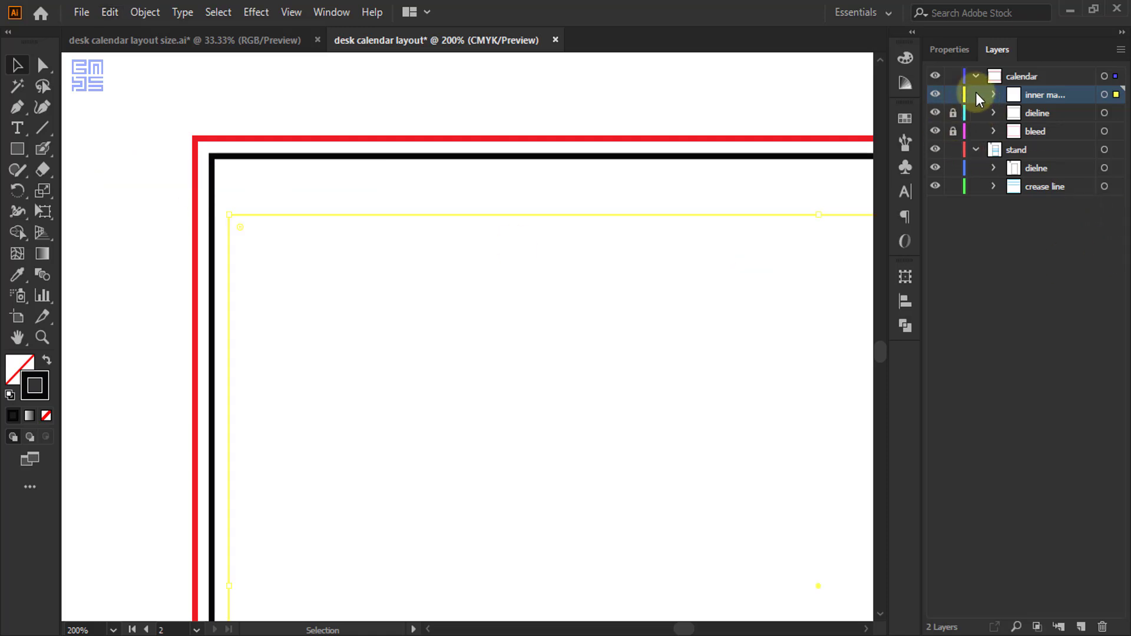
- Move the inner margin sublayer between dieline and bleed and lock it, collapsing the stand layer
left_click_drag(1051, 98, 1031, 112)
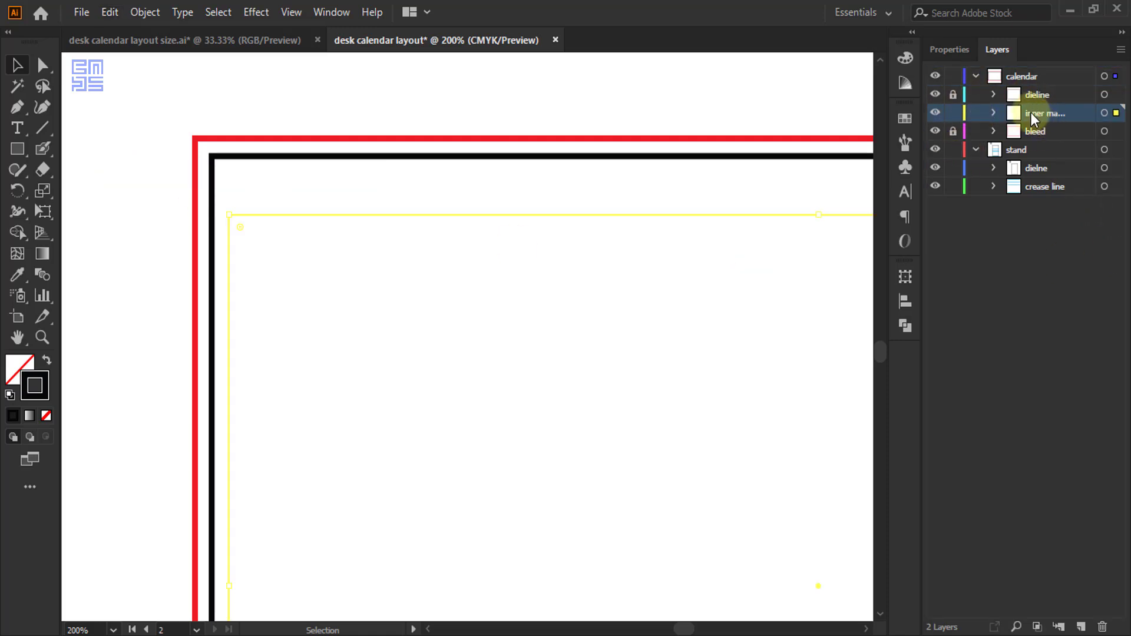
left_click(953, 113)
left_click(976, 150)
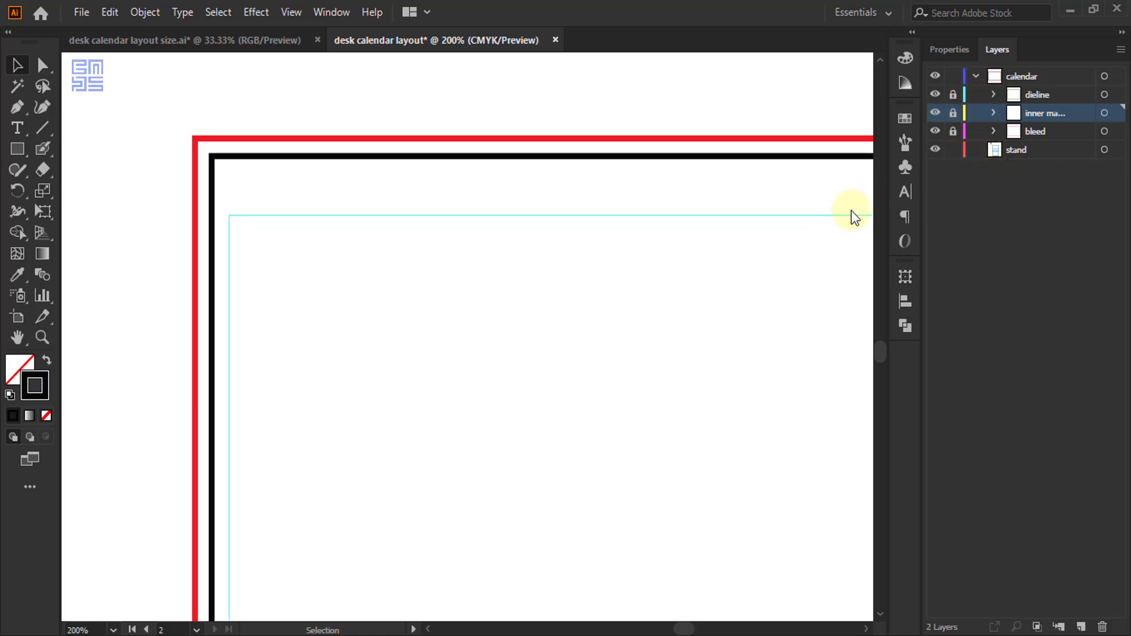
- Examine the stand dieline with its crease lines and the calendar page's bleed, dieline and inner margin guides
scroll(465, 164, "down", 5)
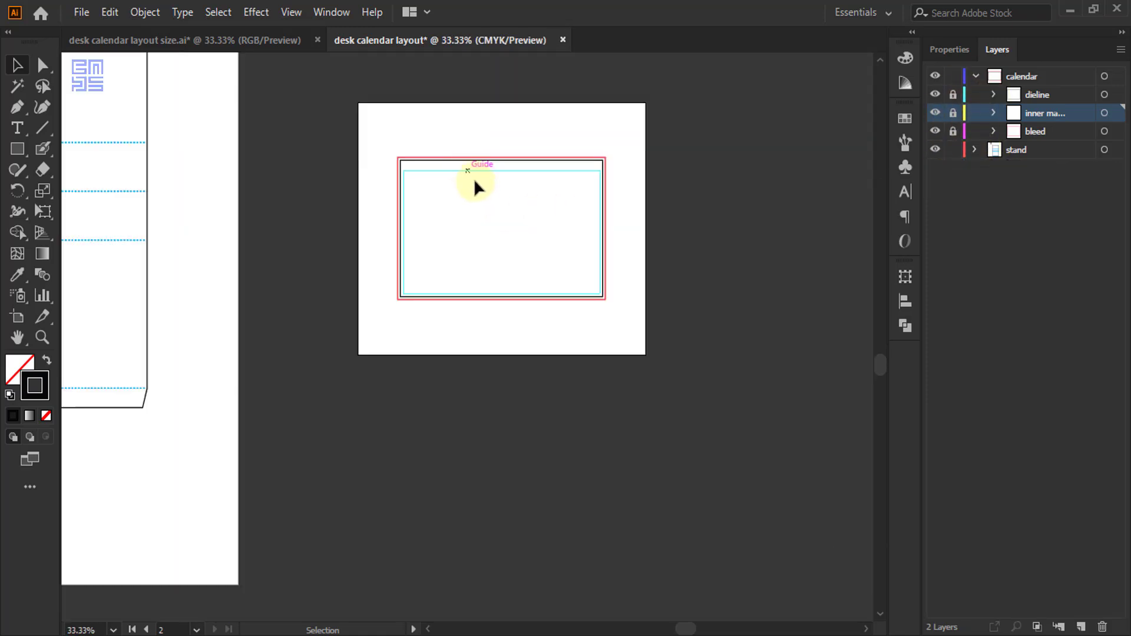
scroll(475, 182, "down", 2)
scroll(406, 171, "up", 1)
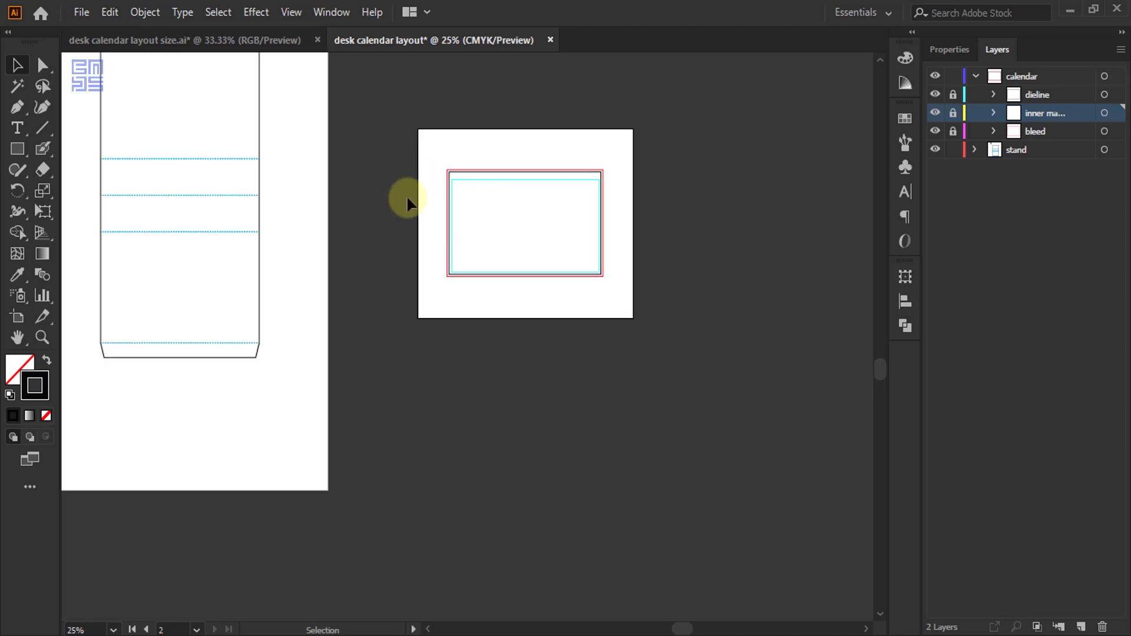
scroll(252, 313, "up", 3)
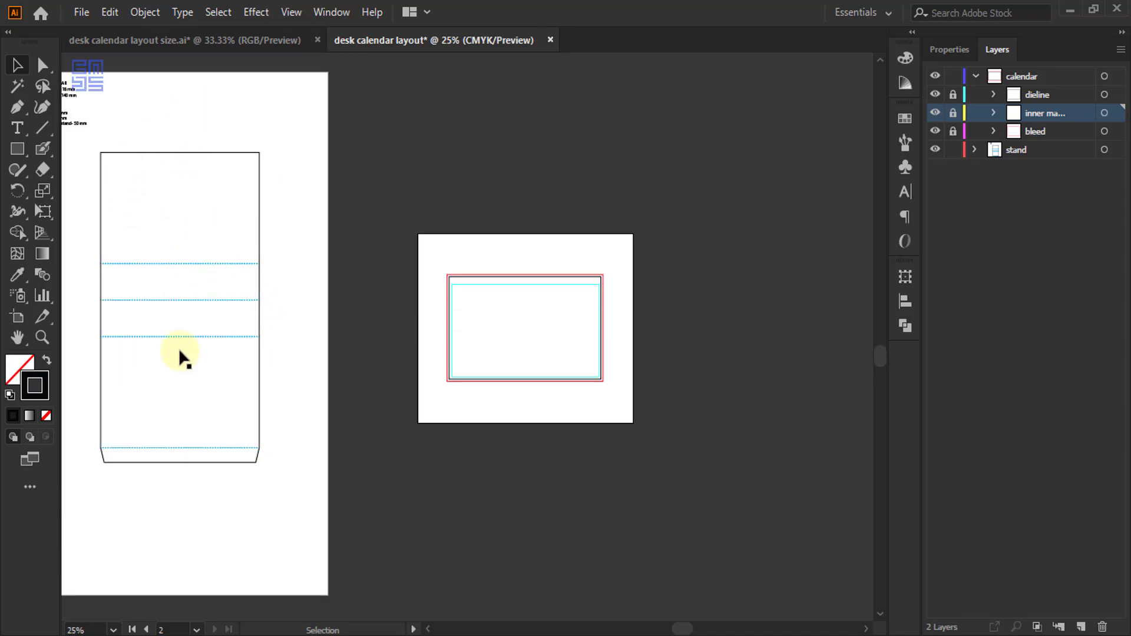
scroll(107, 281, "up", 3)
scroll(341, 267, "down", 2)
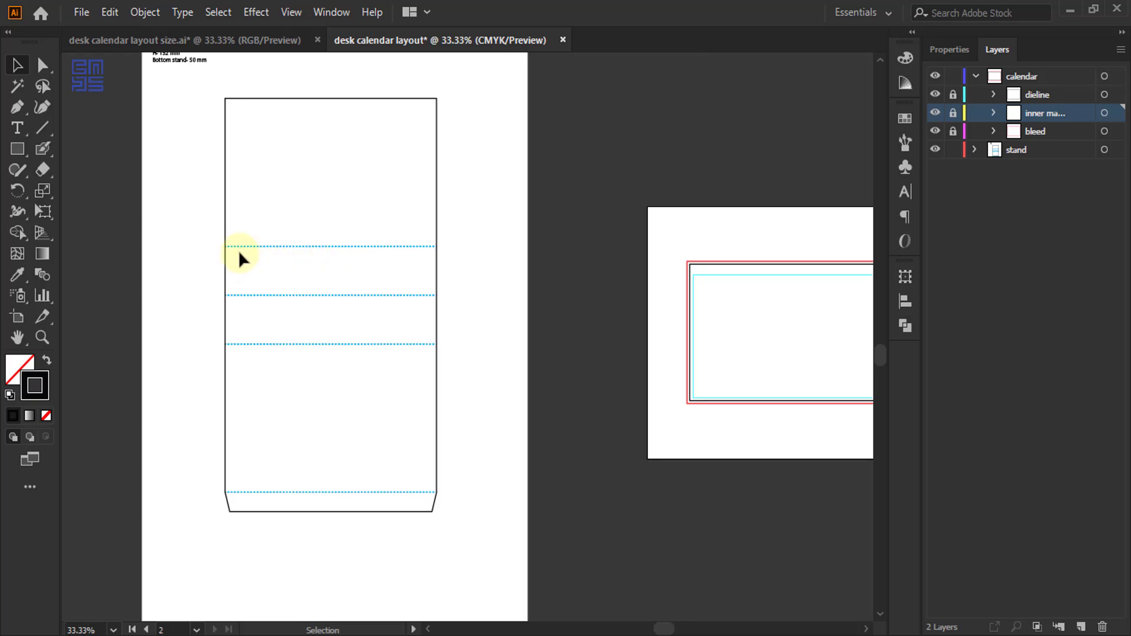
left_click_drag(534, 237, 258, 222)
scroll(543, 276, "up", 2)
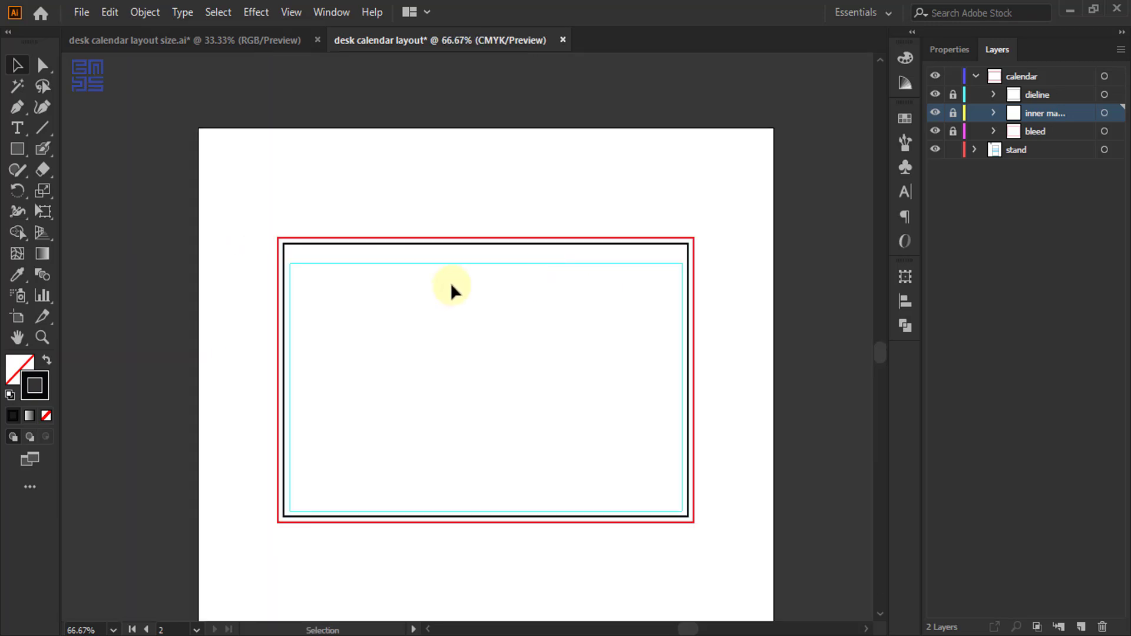
scroll(450, 281, "up", 1)
scroll(450, 282, "down", 1)
scroll(397, 262, "up", 2)
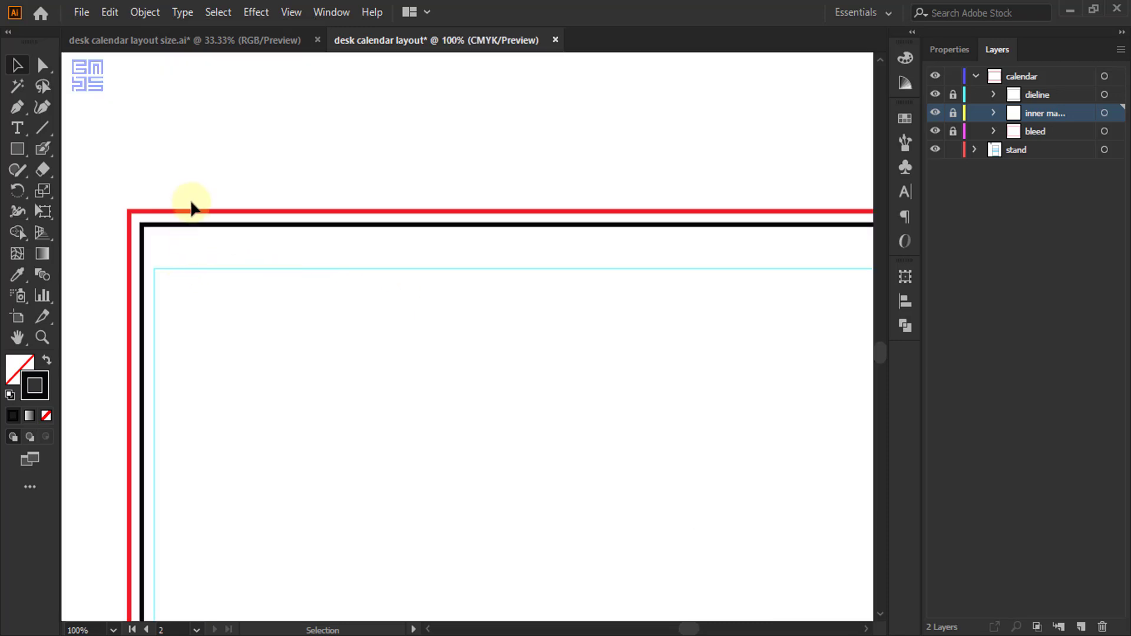
scroll(189, 207, "down", 1)
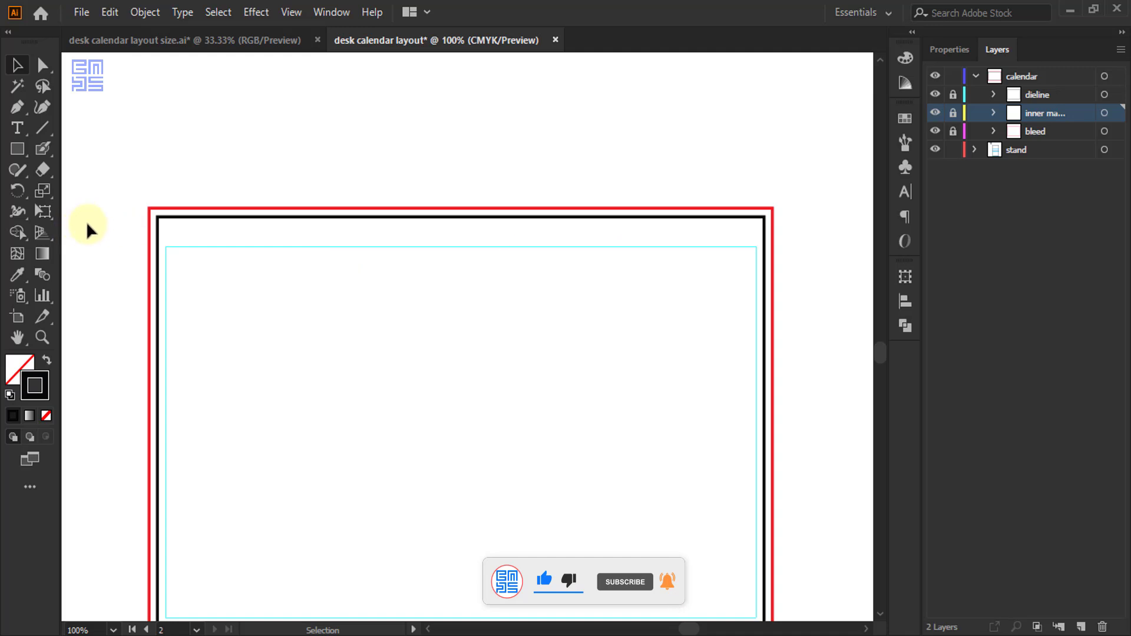
key("ctrl+minus")
key("ctrl+minus")
key("ctrl+minus")
key("ctrl+minus")
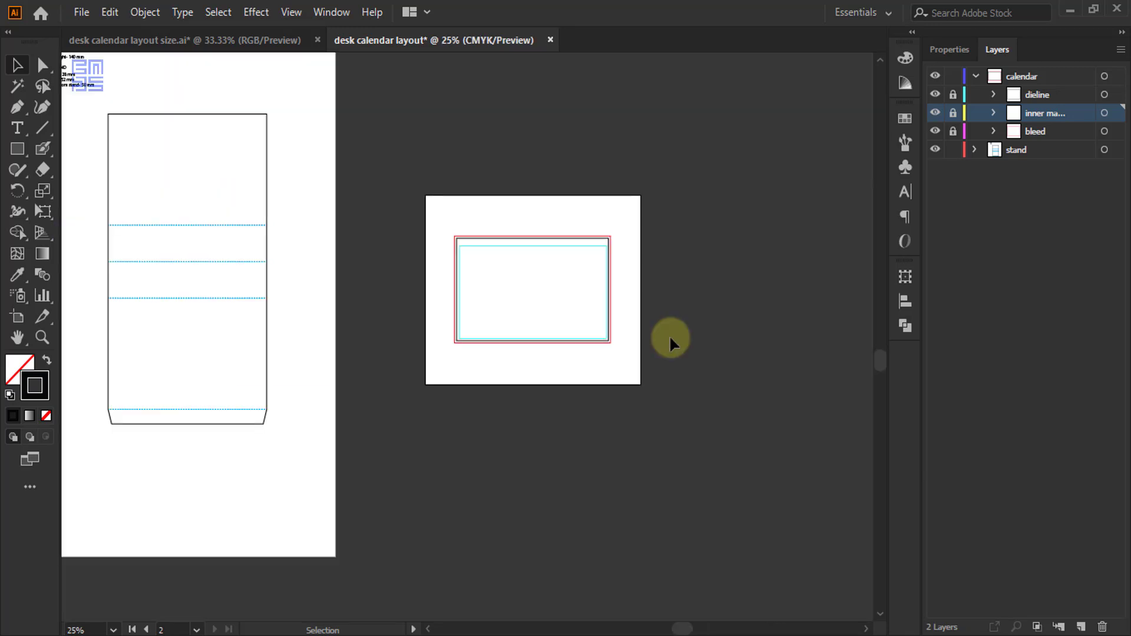